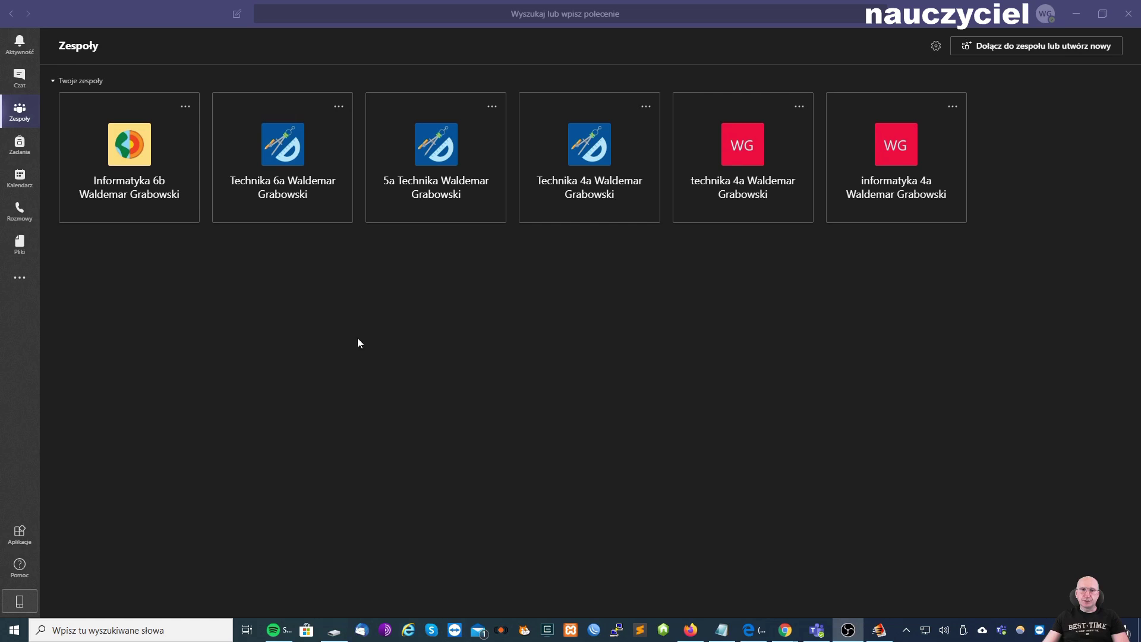
Open the 5a Technika team and set up its OneNote class notebook as a blank notebook with the suggested student sections.
click(410, 185)
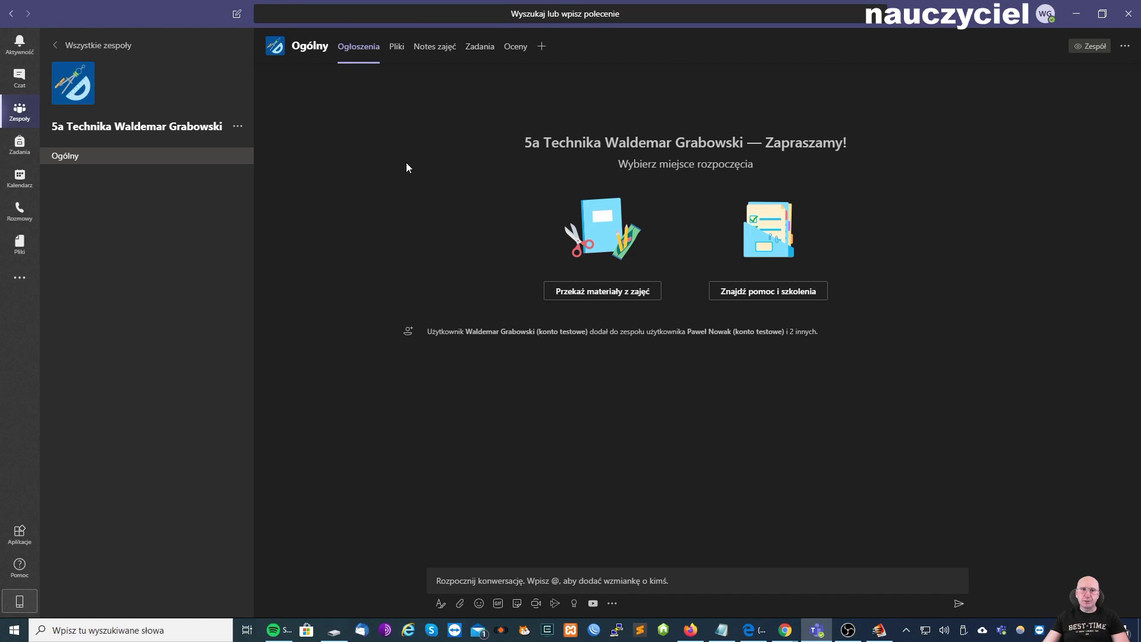
click(435, 47)
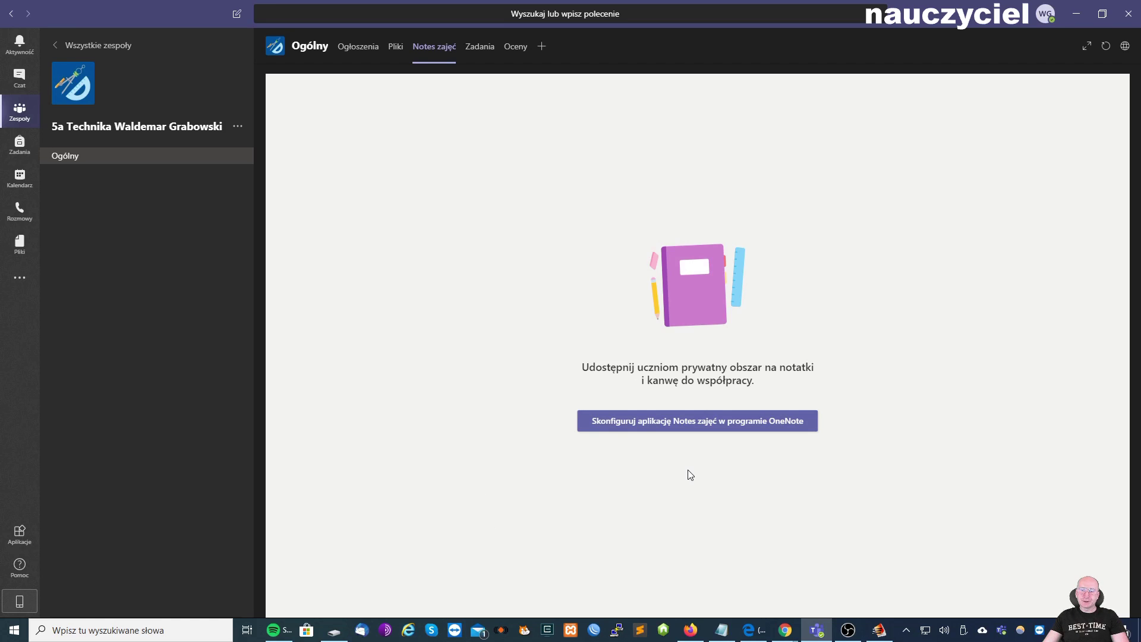
click(696, 425)
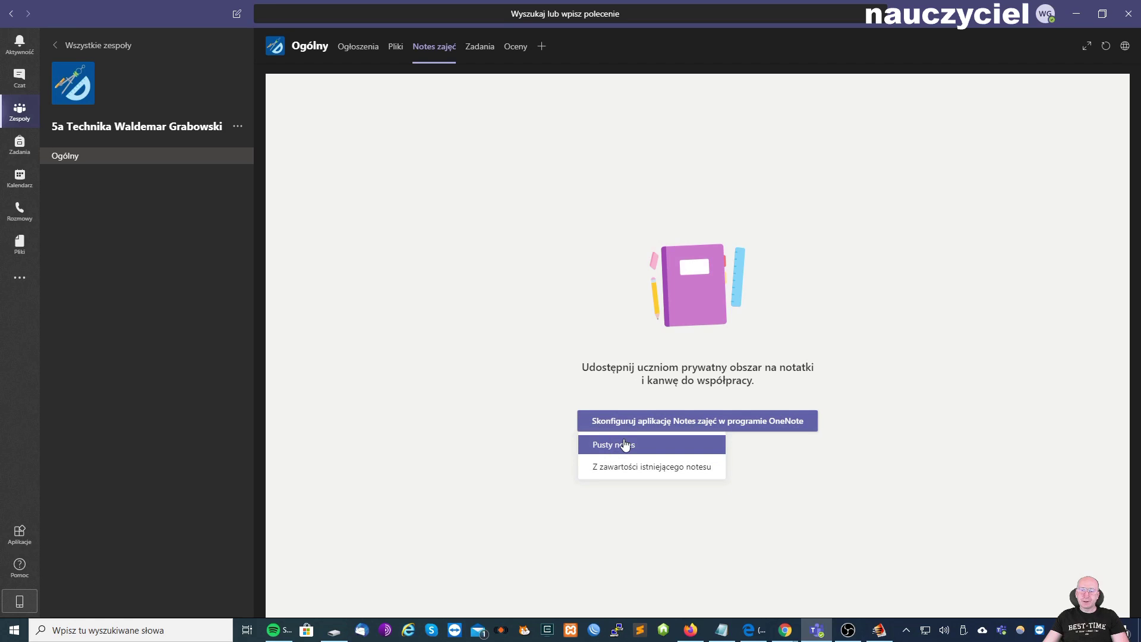
click(672, 445)
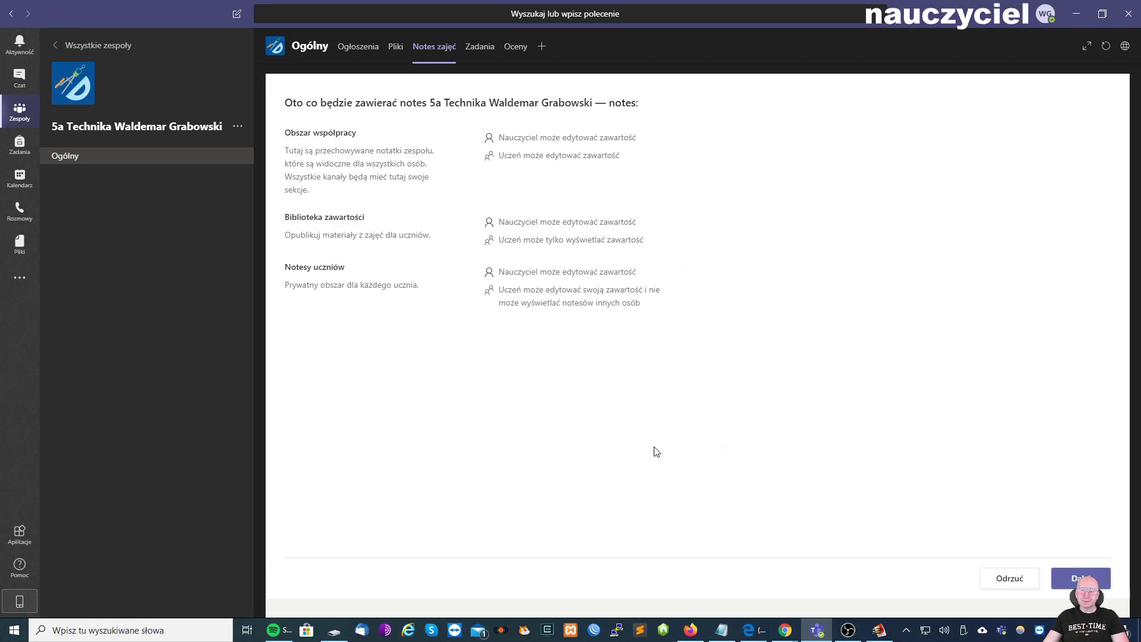
click(1064, 580)
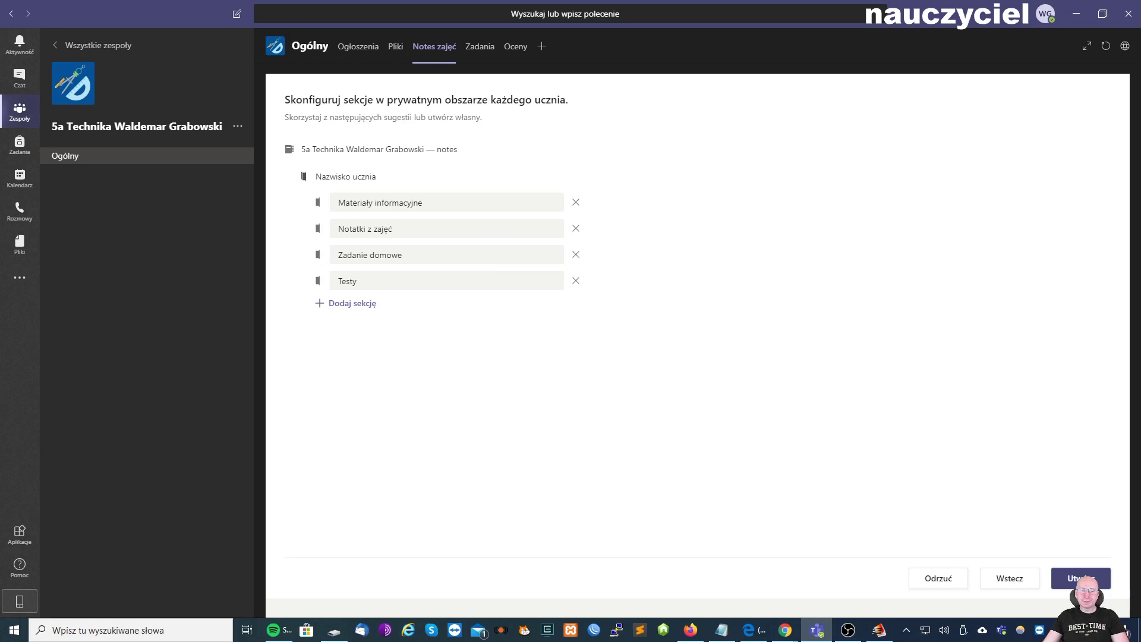
click(1077, 577)
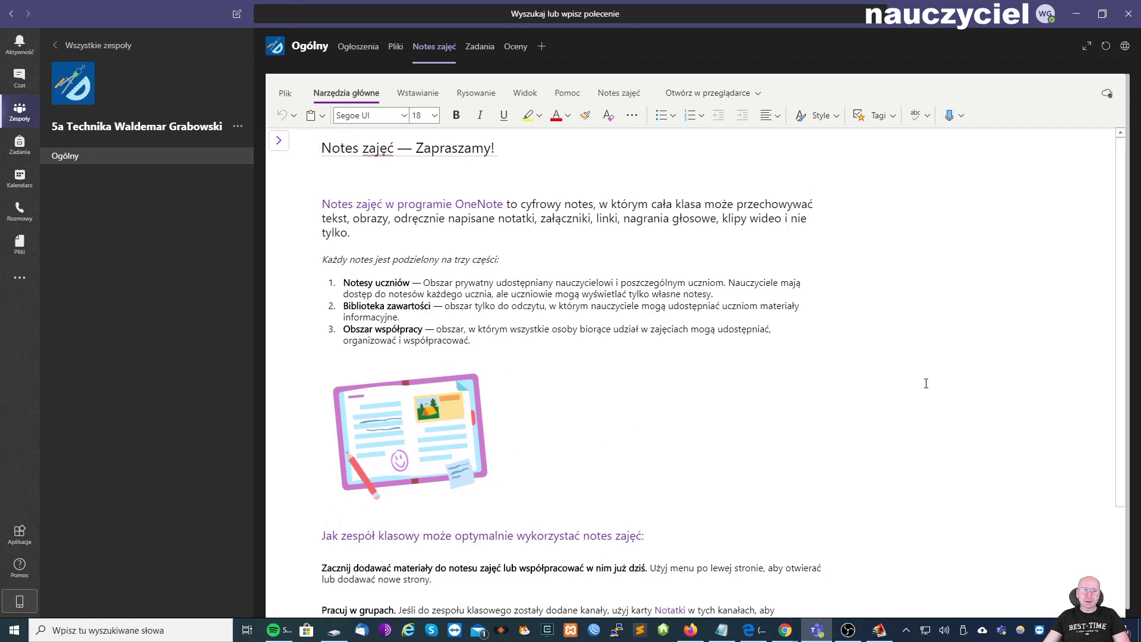
Show the notebook navigation and examine the Witam pages, the content library, the Collaboration Space and the first student's sections.
click(280, 145)
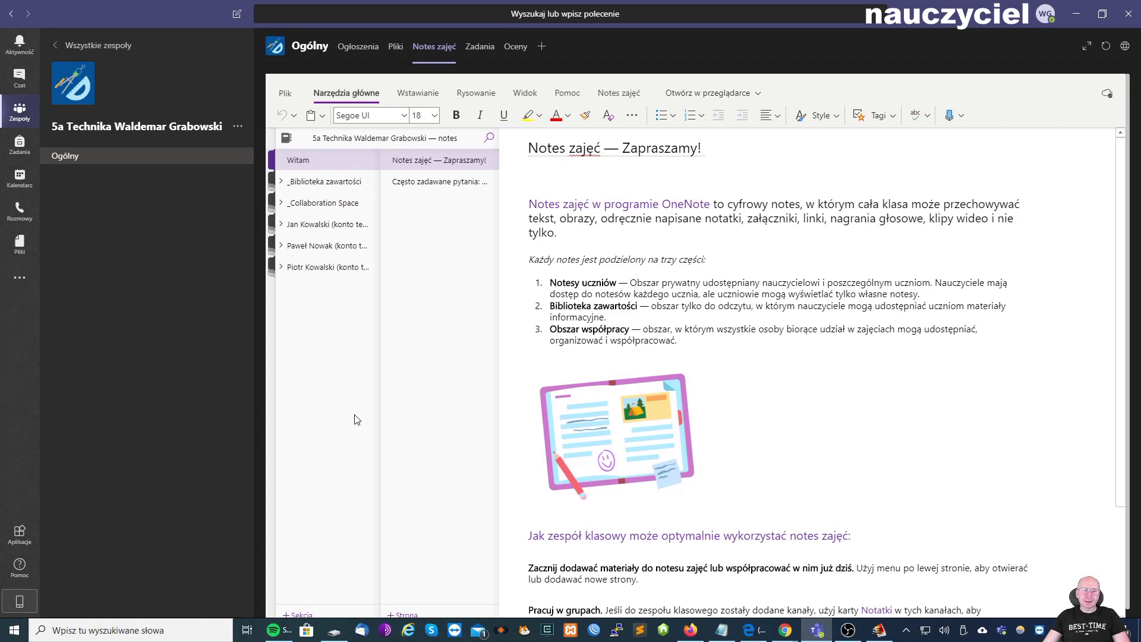
right_click(333, 393)
click(331, 408)
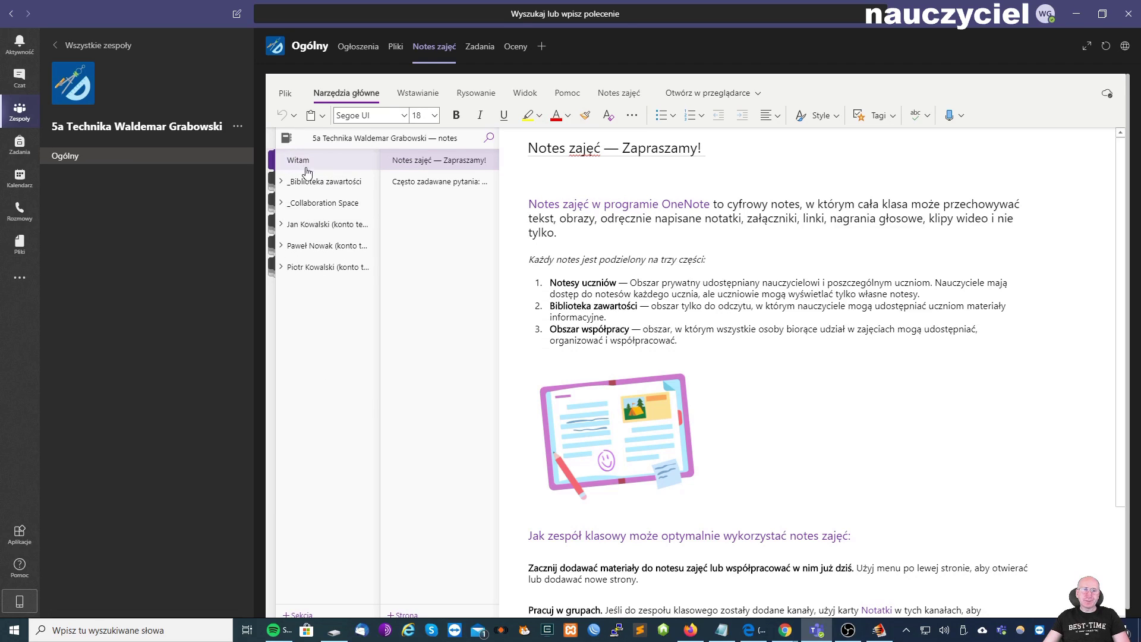
click(418, 183)
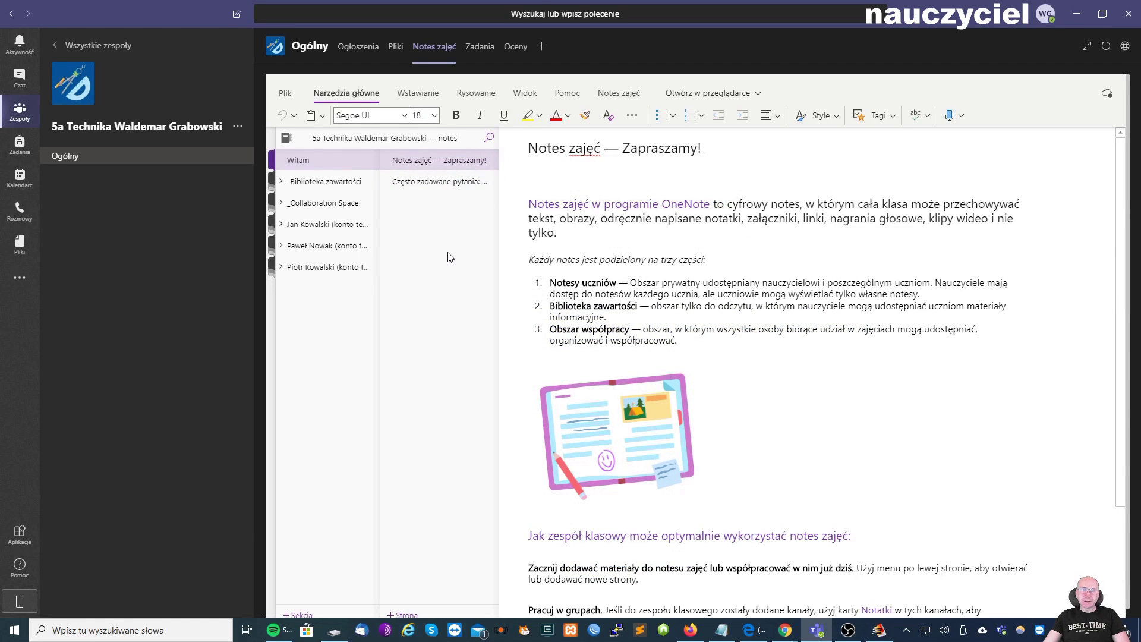
click(285, 183)
click(285, 183)
click(281, 204)
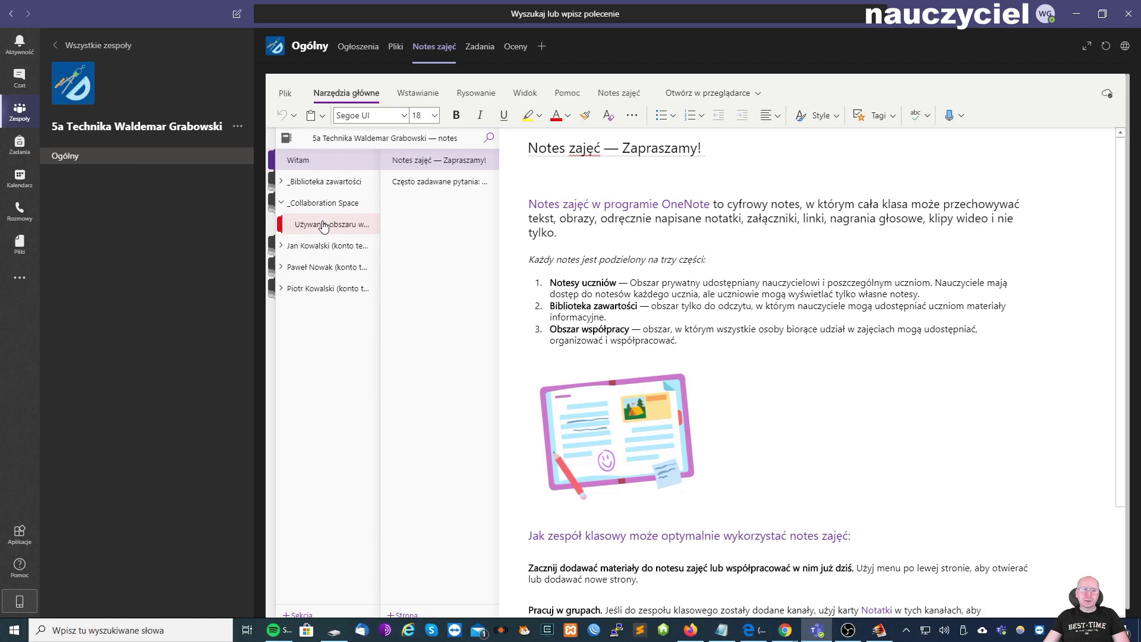
click(281, 203)
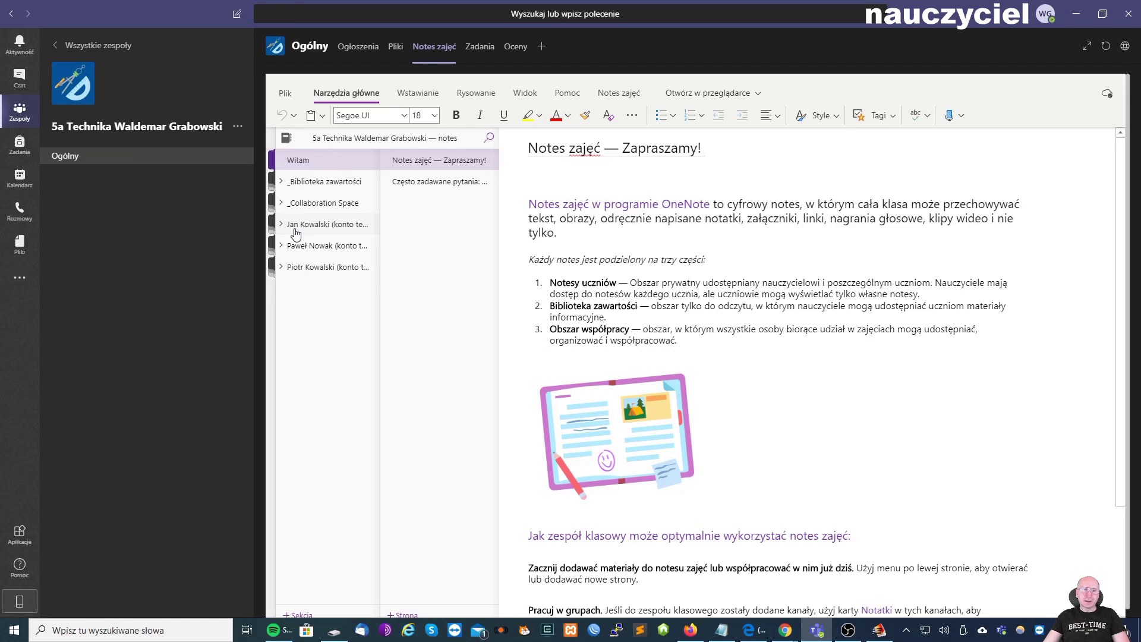
click(340, 225)
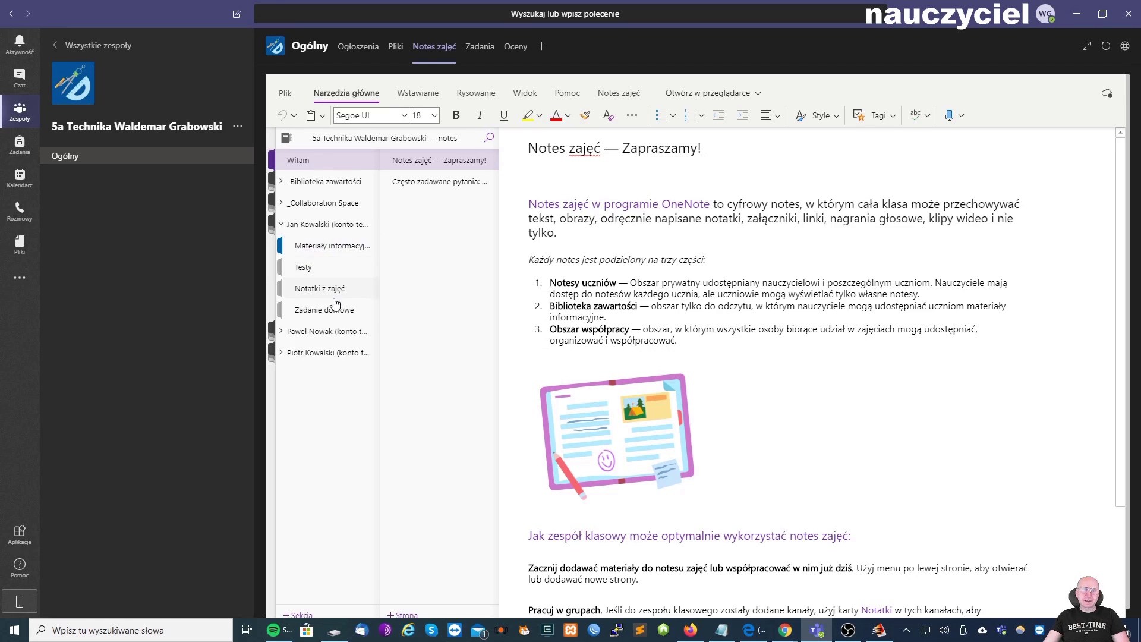
click(281, 226)
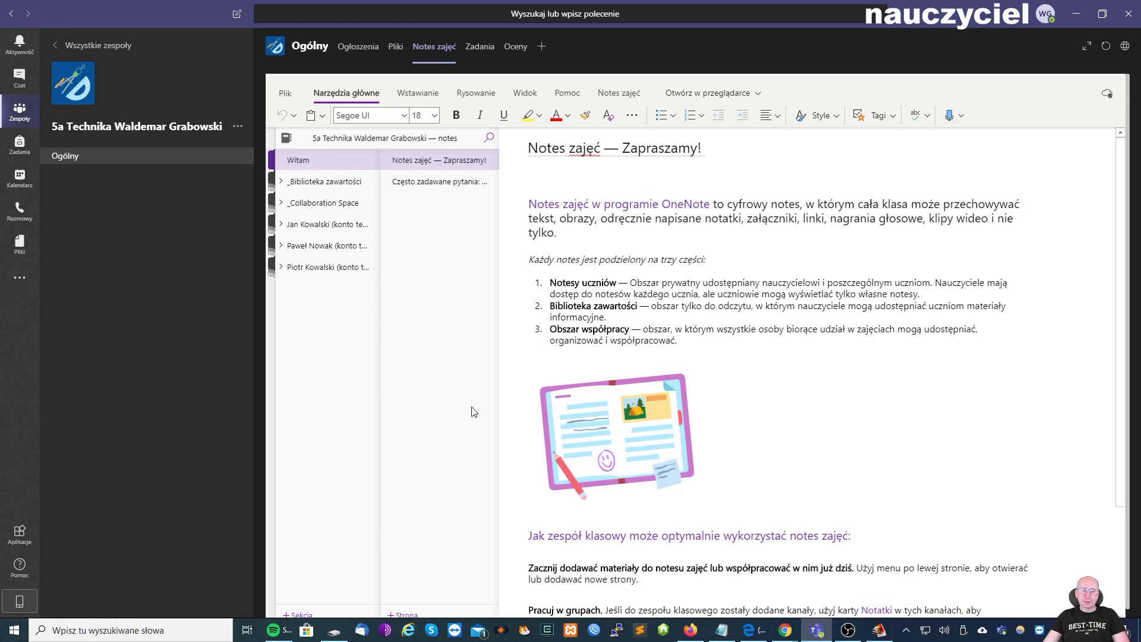
Add a new page to the Witam section and title it "Materiały i ich zastosowanie".
click(416, 616)
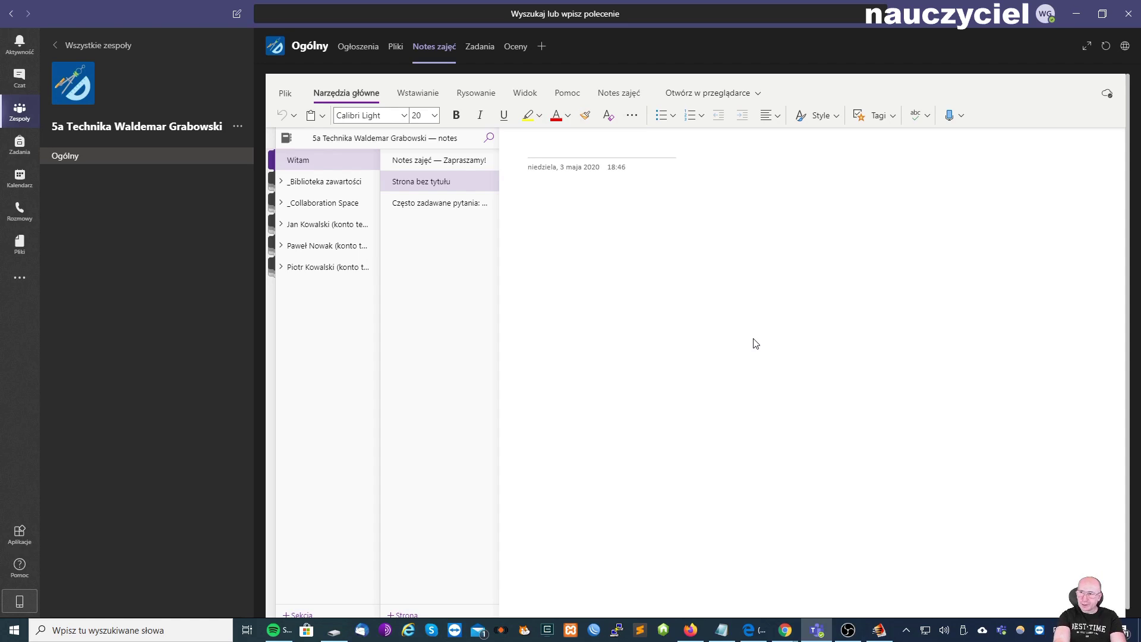
text(Mater)
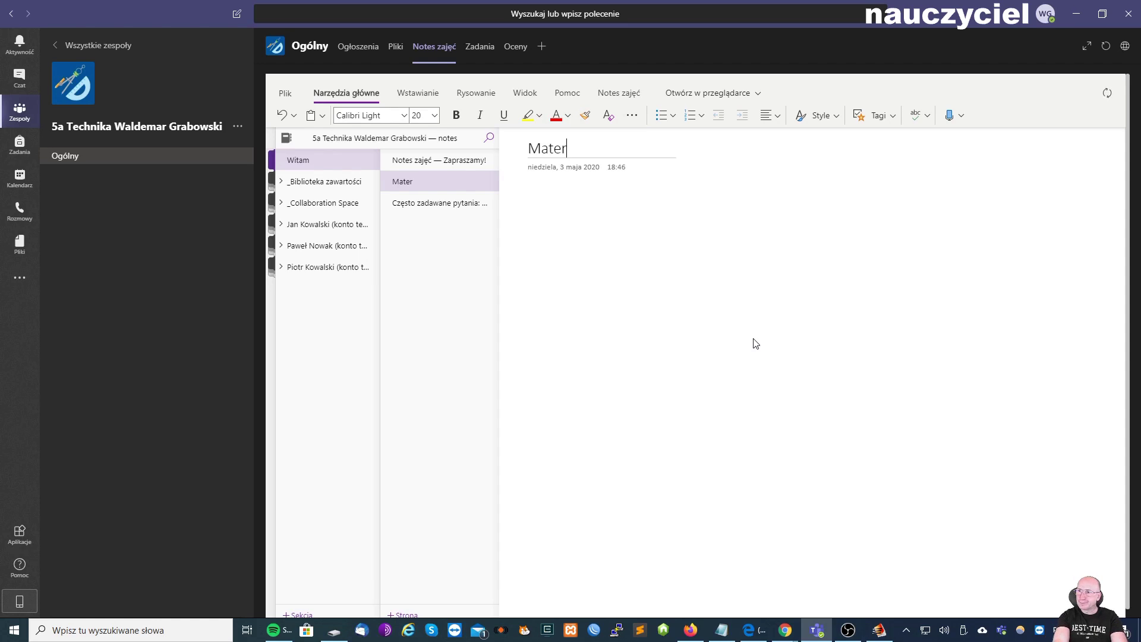
text(iał)
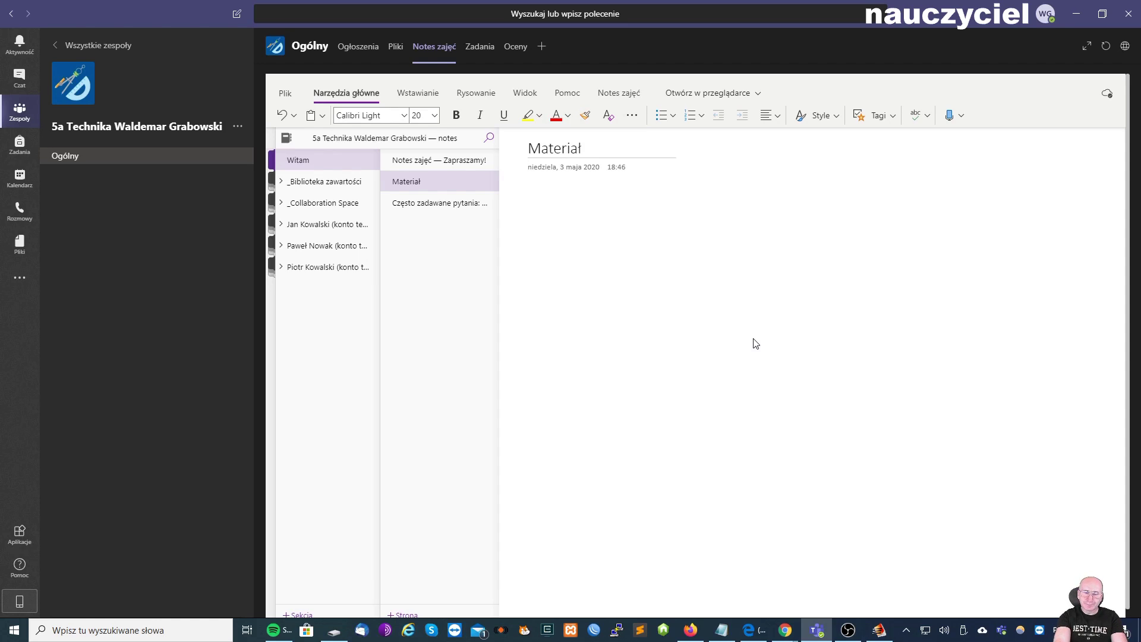
text(y i ich zas)
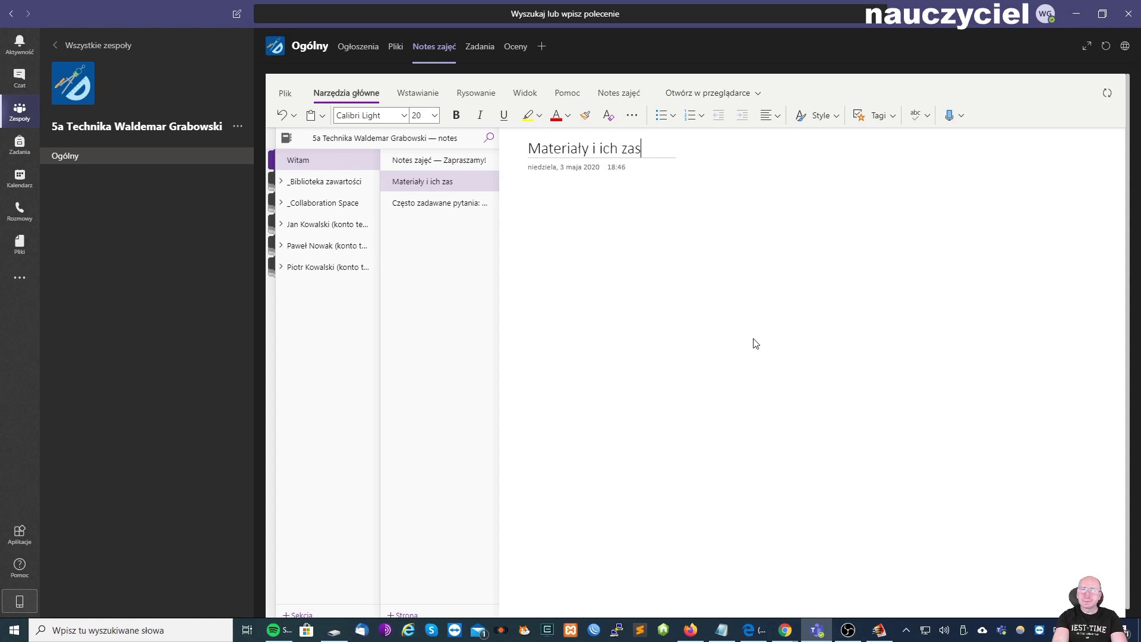
text(tosowanie)
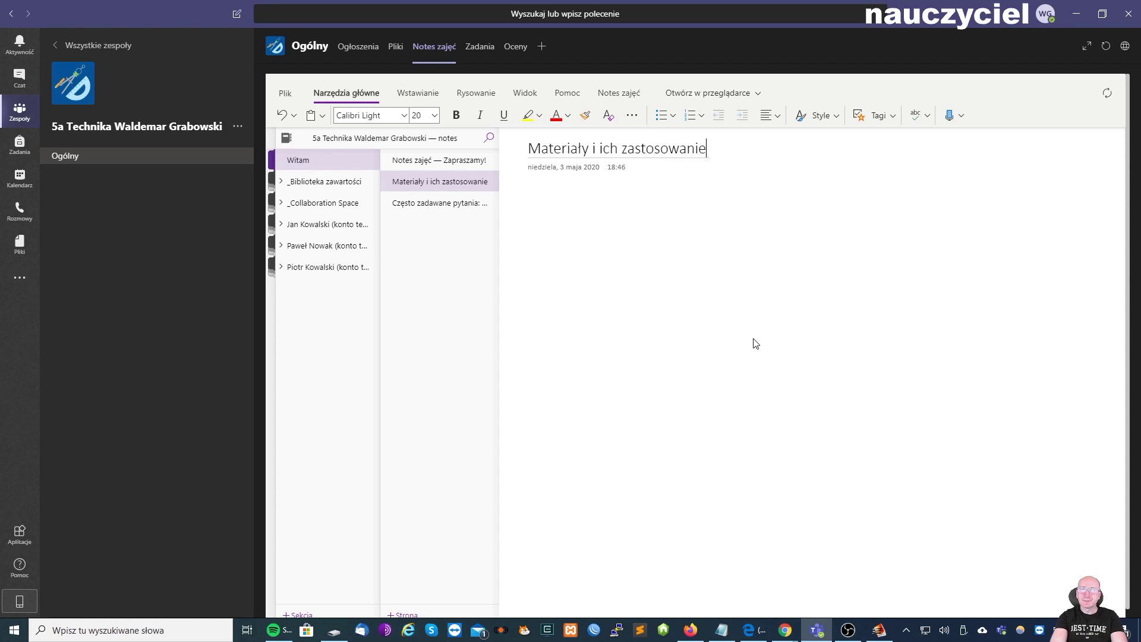
Put the chapter number "I." in front of the title of the "Materiały i ich zastosowanie" page.
key(Home)
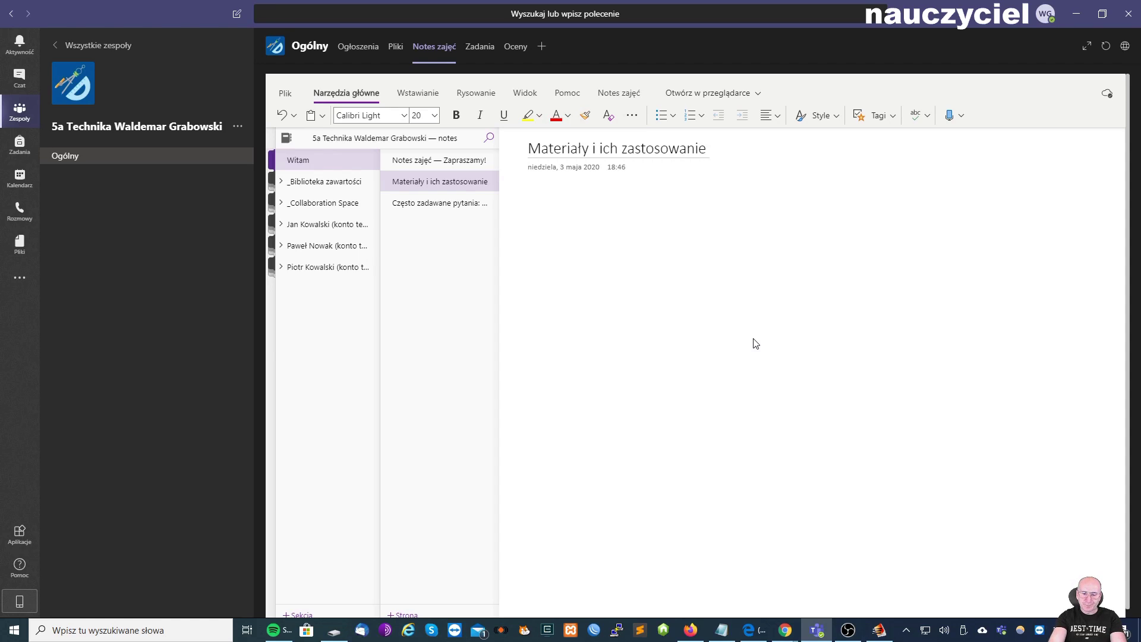
text(I)
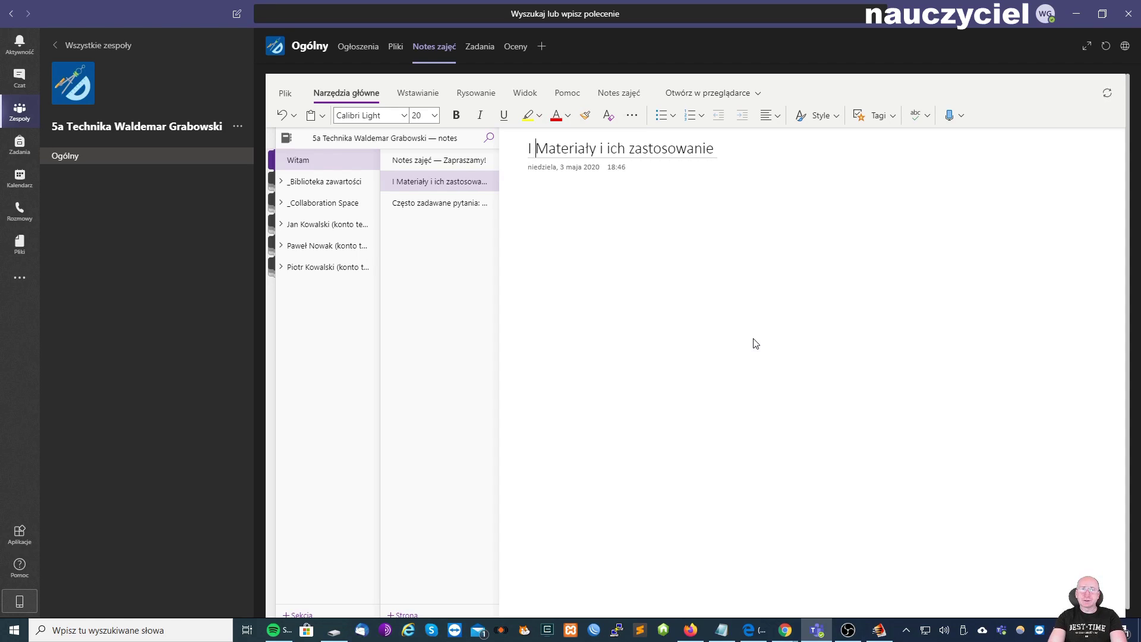
key(Left)
text(.)
key(End)
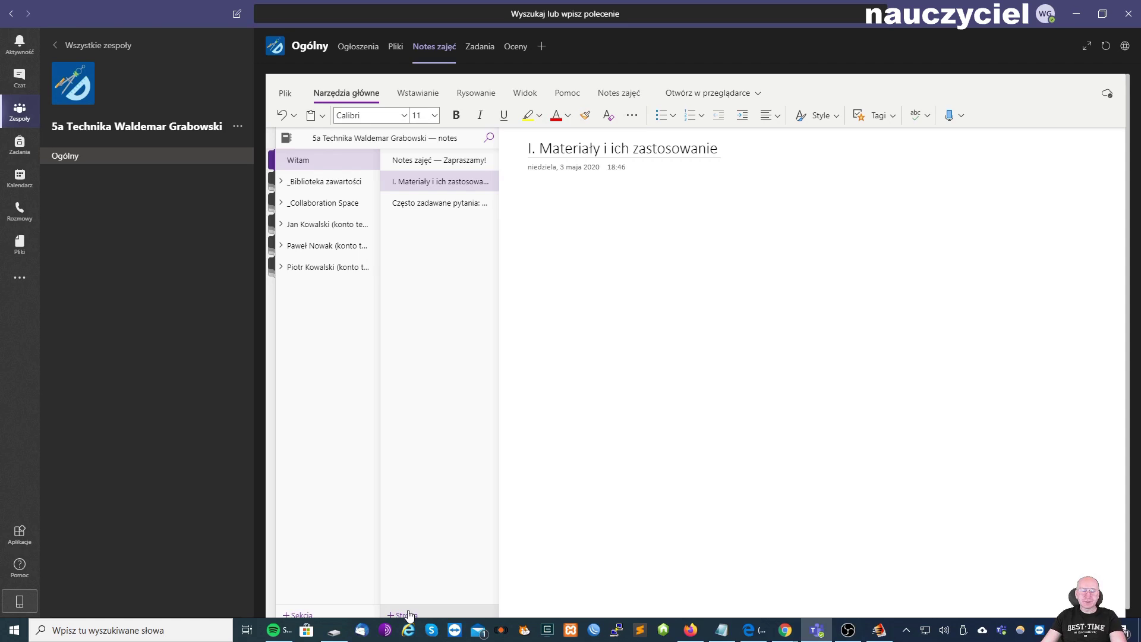
Create a new page below the "I. Materiały i ich zastosowanie" page and title it "Wszystko o papierze".
right_click(434, 185)
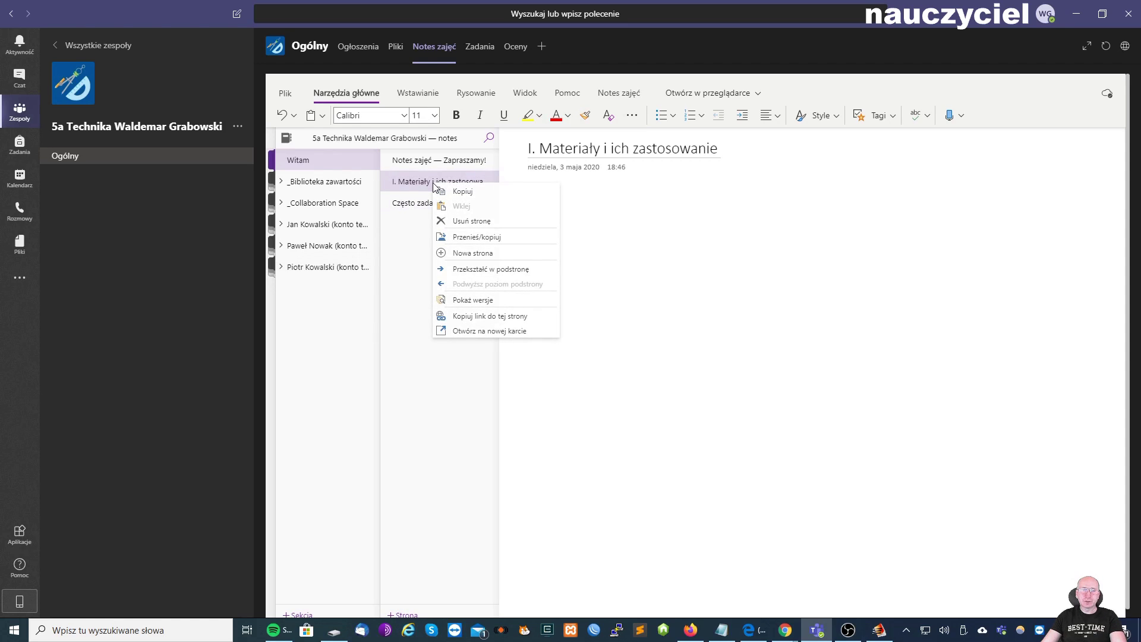
click(472, 254)
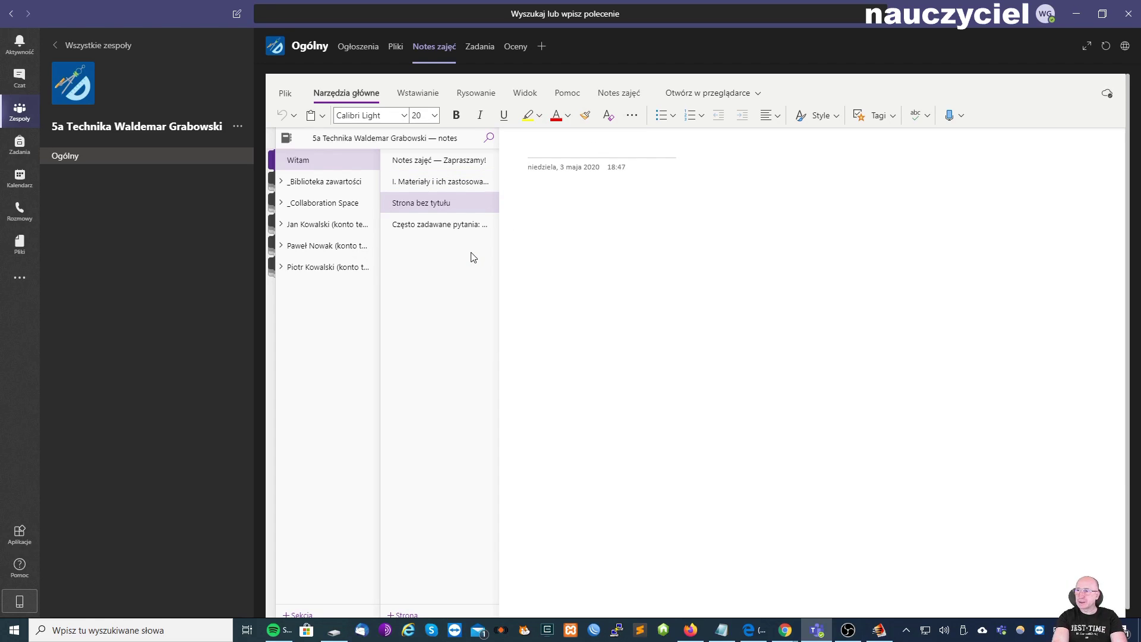
text(Wszys)
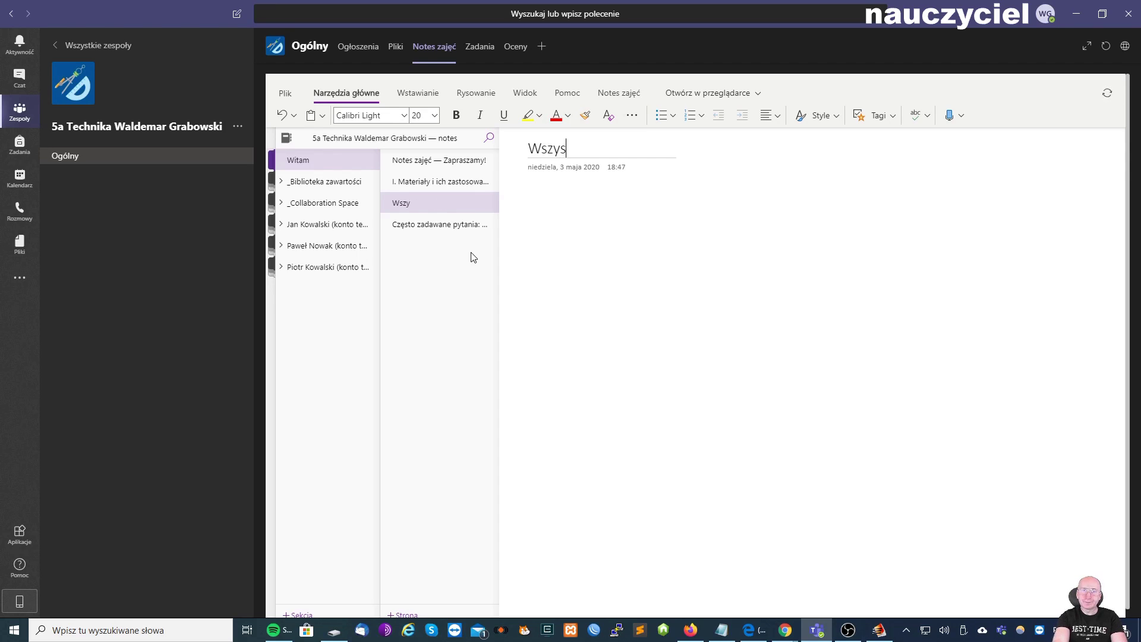
text(tko o )
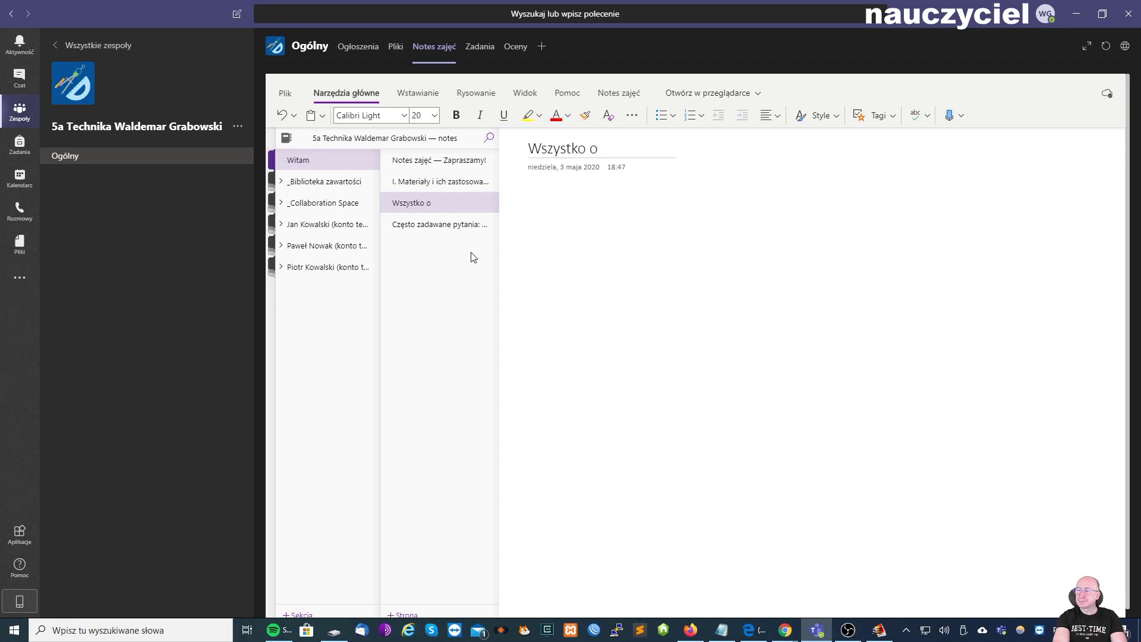
text(papi)
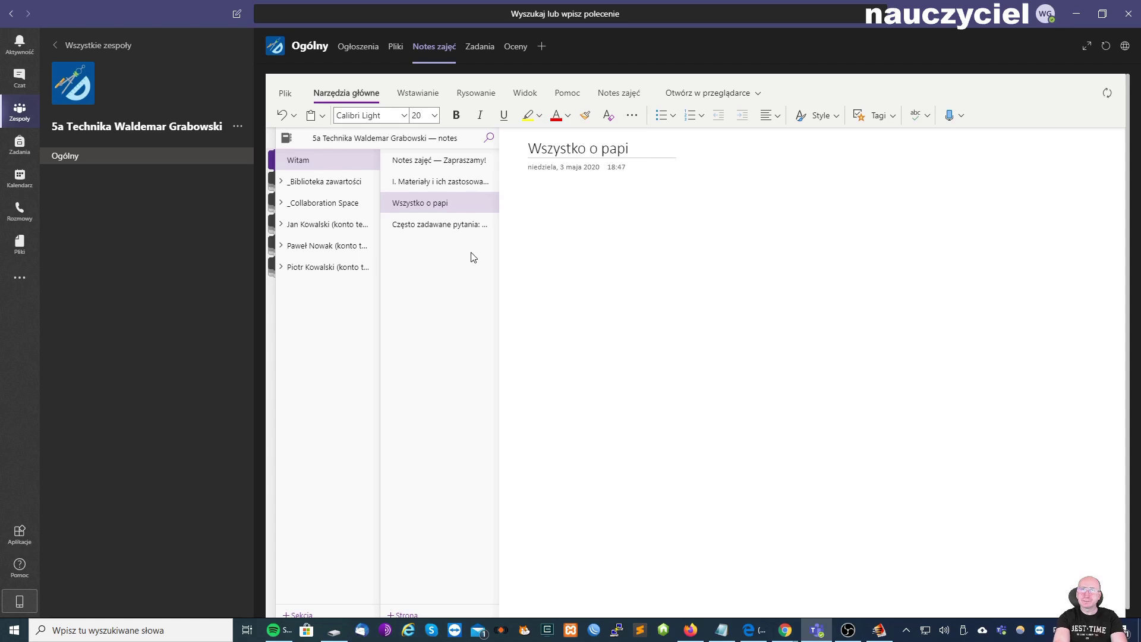
text(erze)
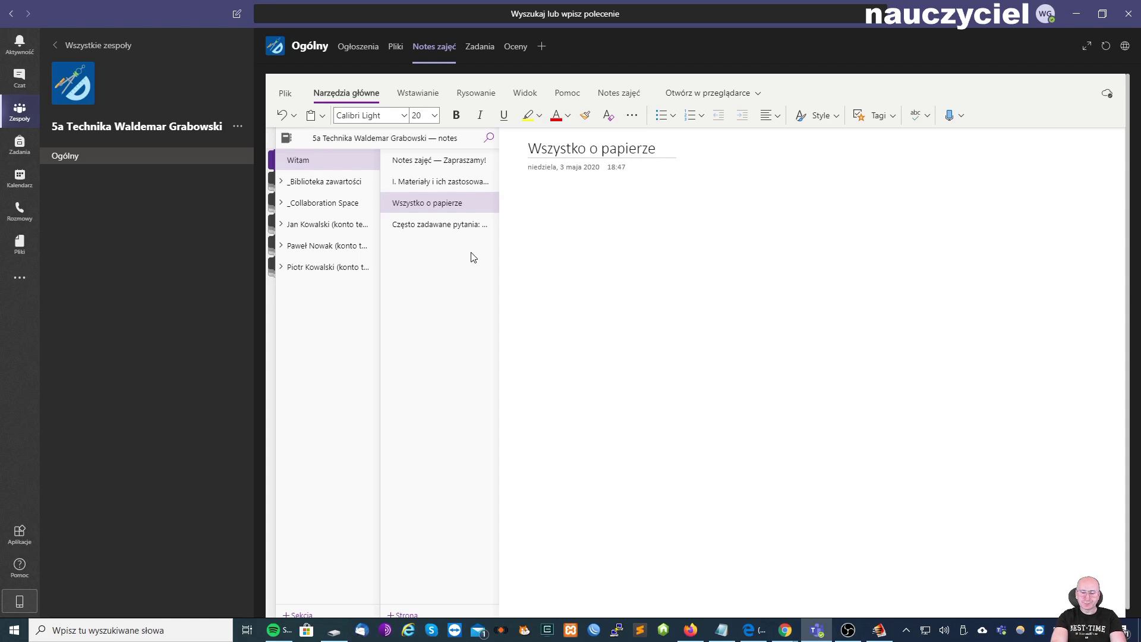
Format the "Wszystko o papierze" title as numbered item 1 and append the date 2020-05-03.
key(ctrl+slash)
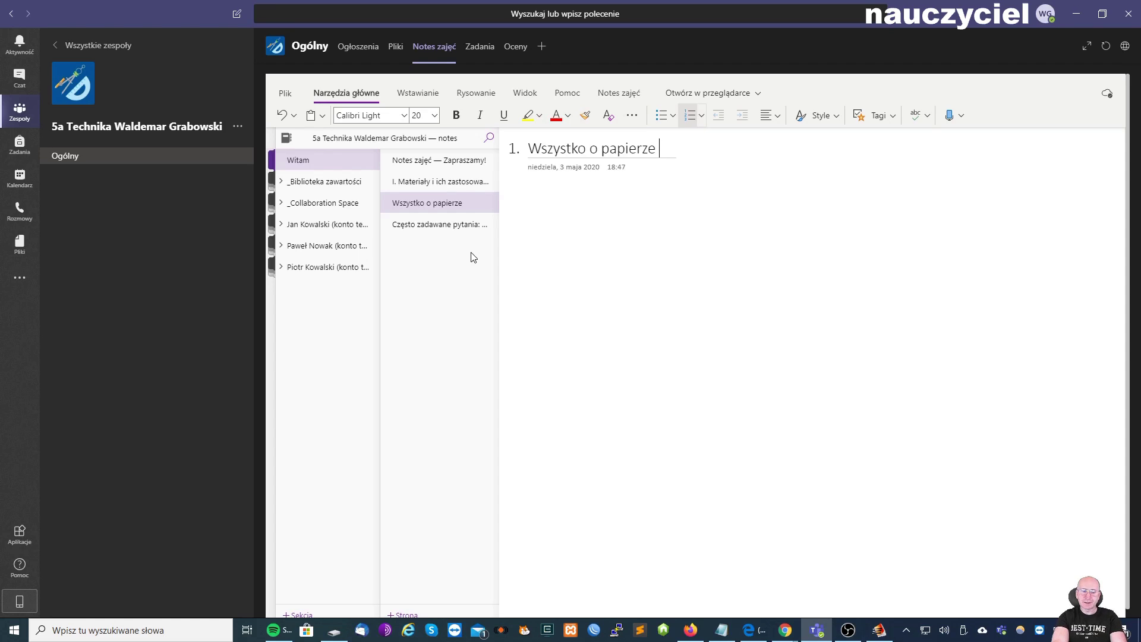
text(2020-)
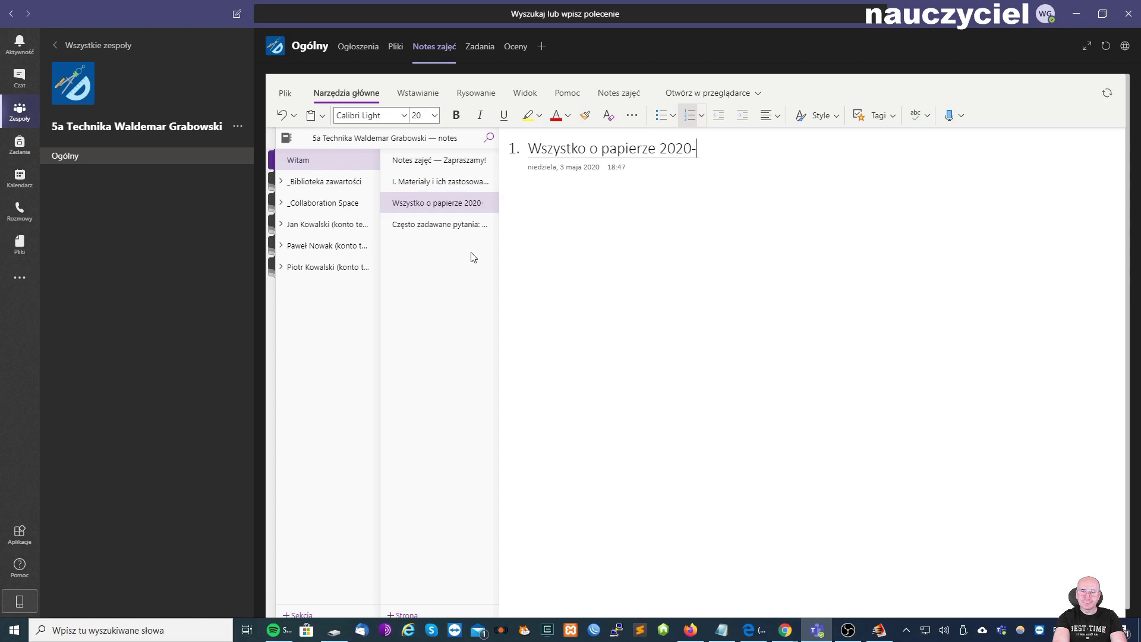
text(05-03)
Write "Cele lekcji:" in the page body with a numbered list: "Znam etapy produkcji papieru" and "Znam właściwości i zastosowanie papieru".
key(Return)
text(cele lekcji)
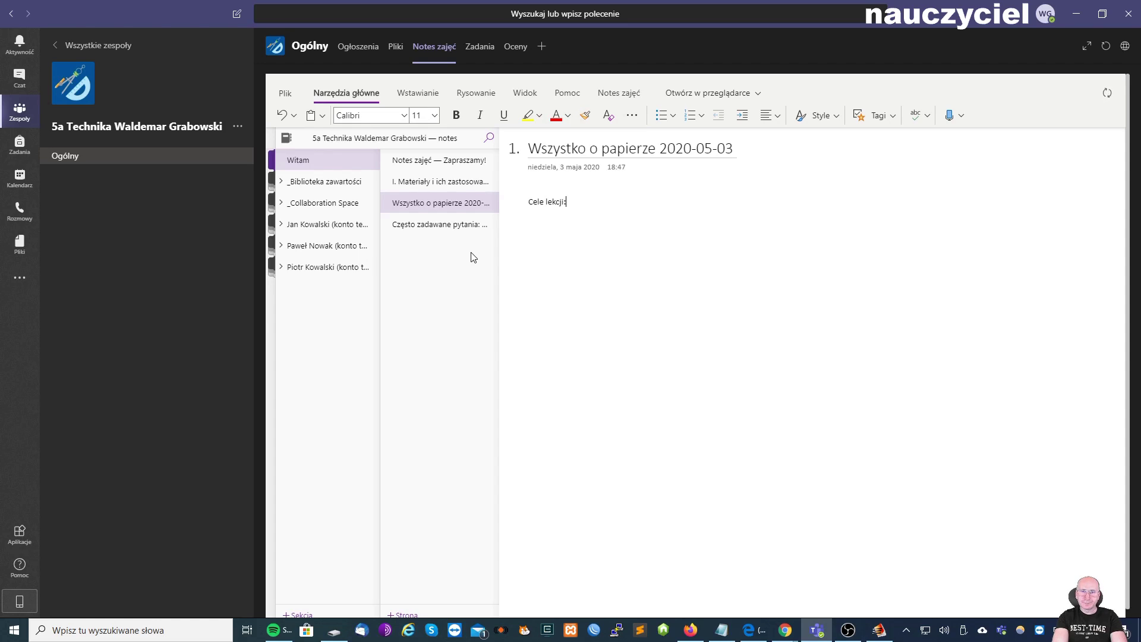
click(690, 114)
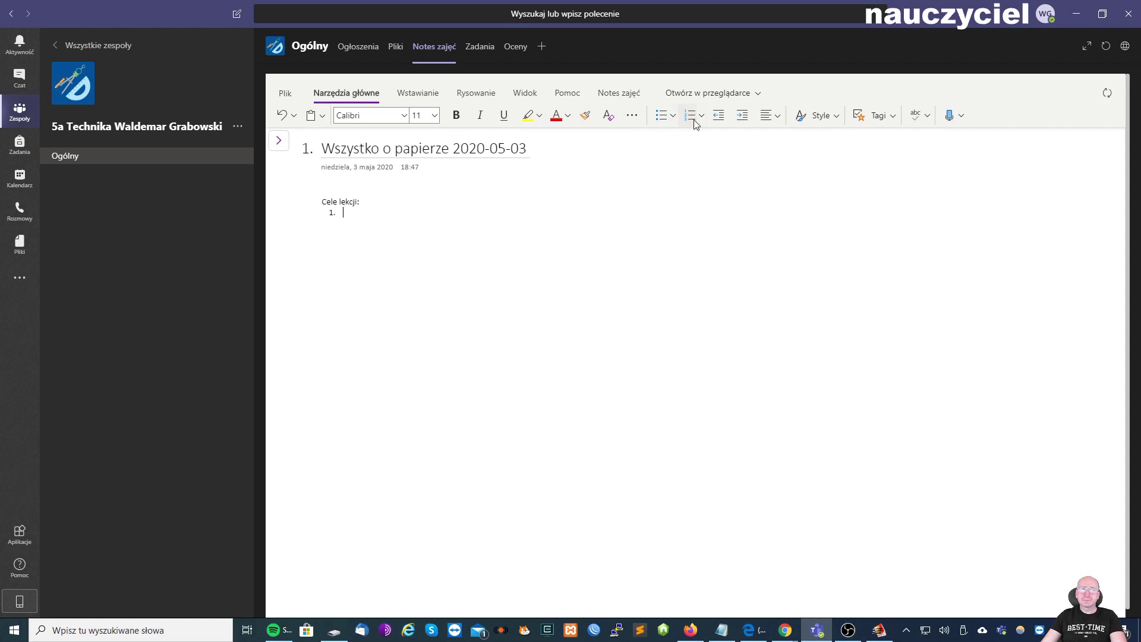
text(Poz)
key(BackSpace)
key(BackSpace)
key(BackSpace)
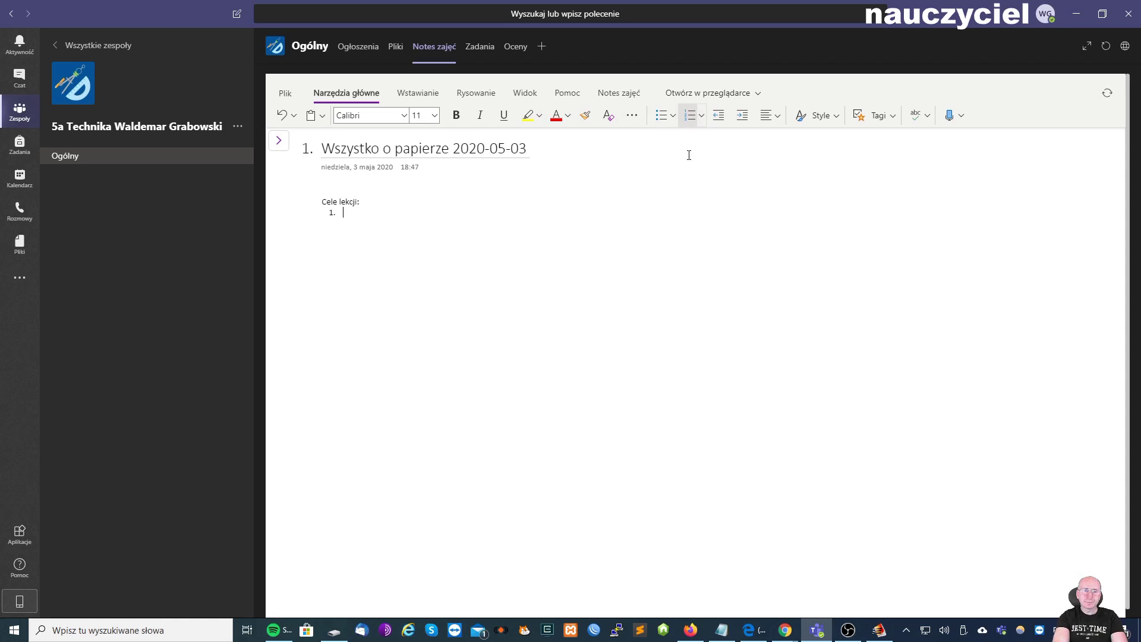
text(Znam etapy produkcji papier)
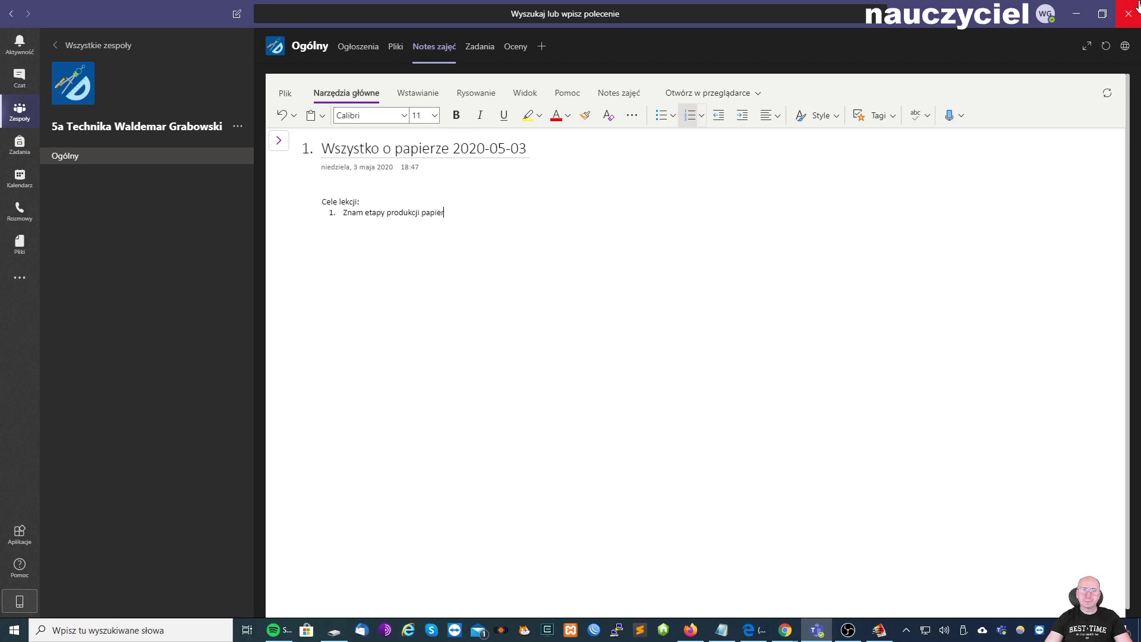
text(u 2. Znam właściwości i)
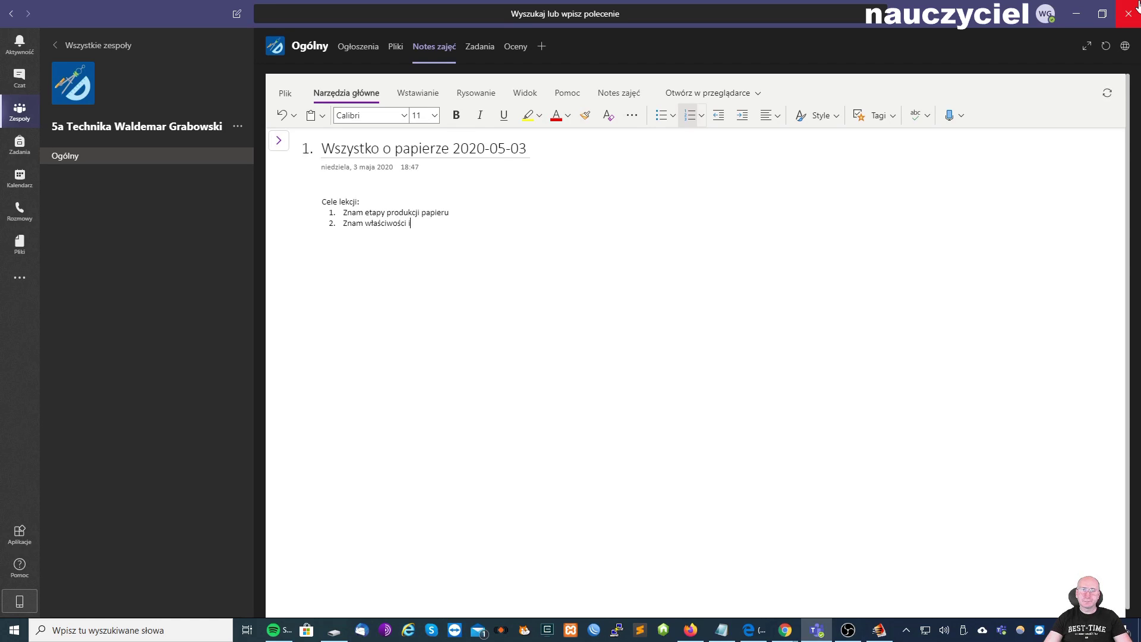
text( zastosowanie papieru)
key(Return)
key(Return)
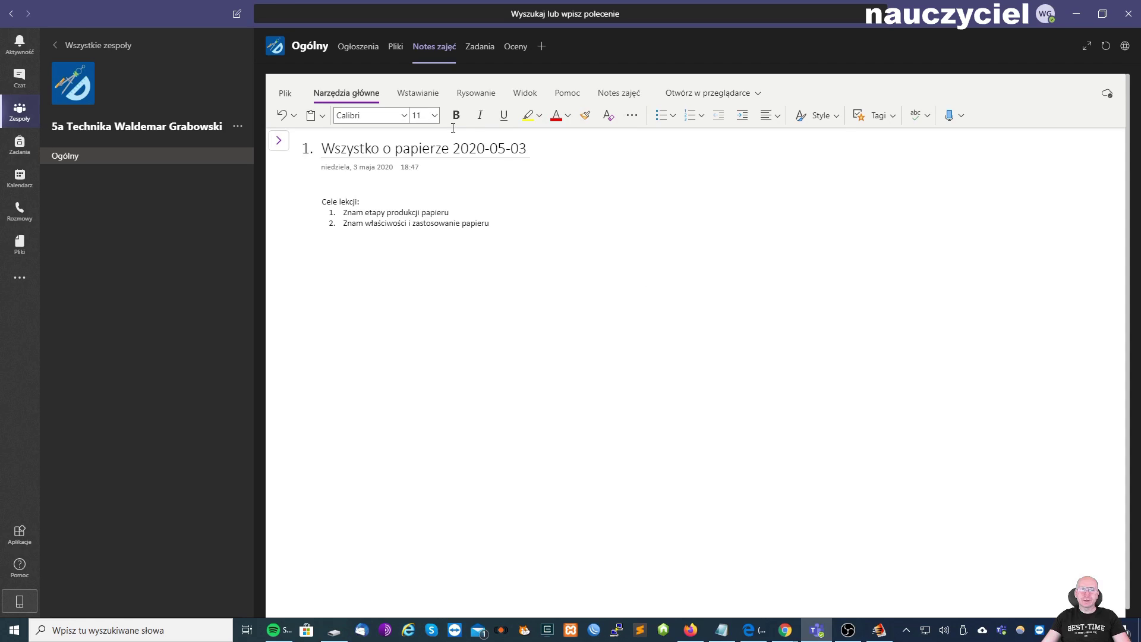
Search the online images for "produkcja papieru" and insert the picture of the white production machines below the lesson goals.
click(410, 93)
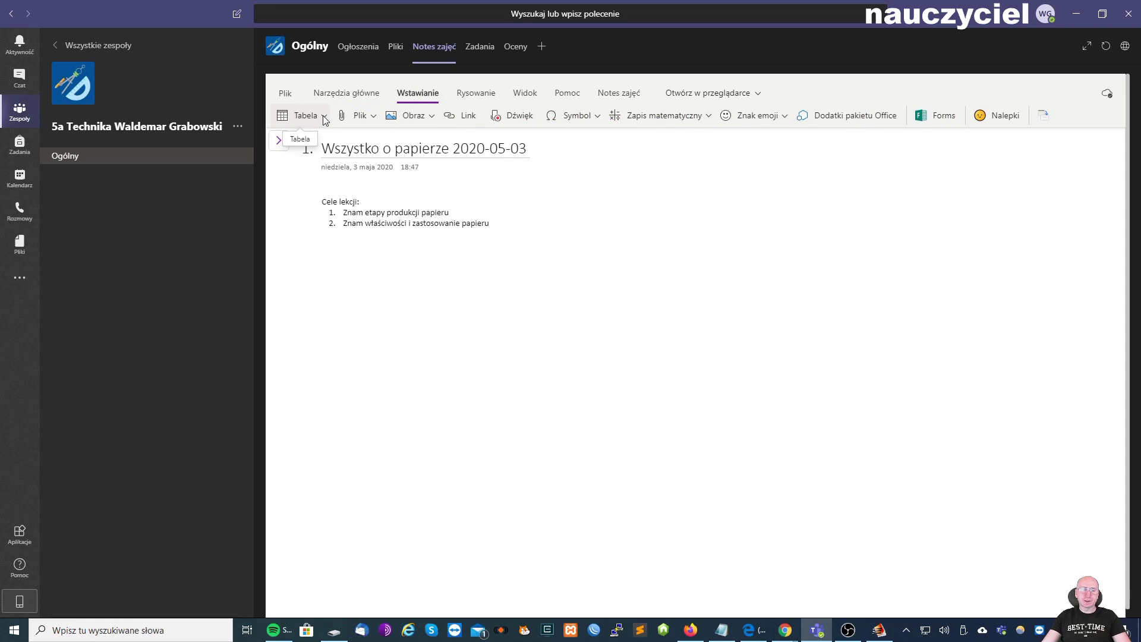
click(371, 117)
click(373, 132)
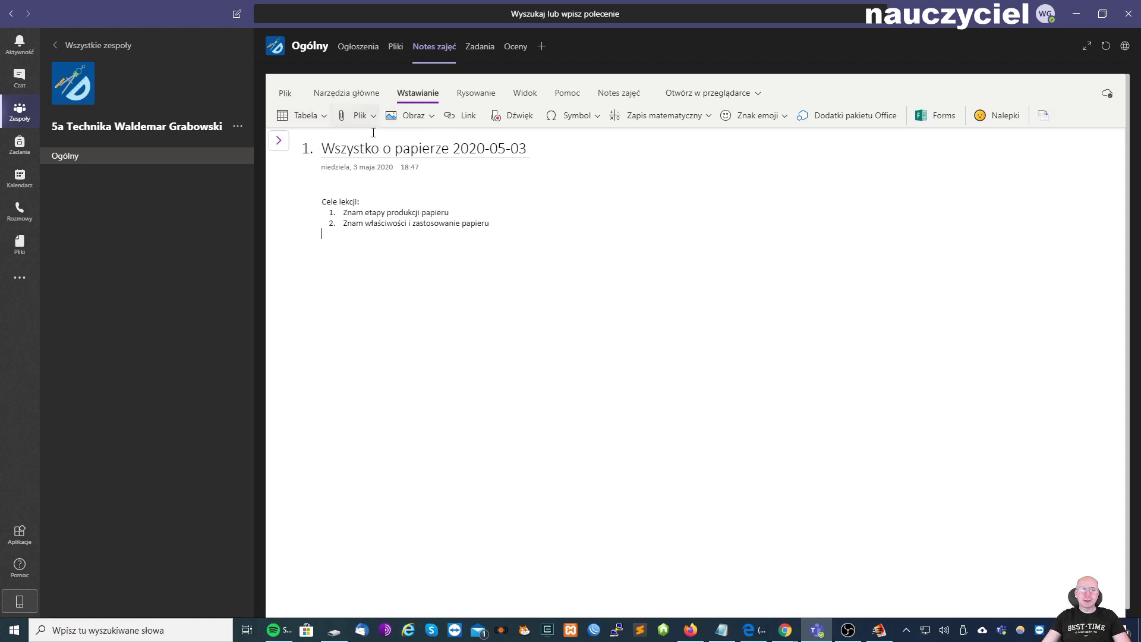
click(430, 117)
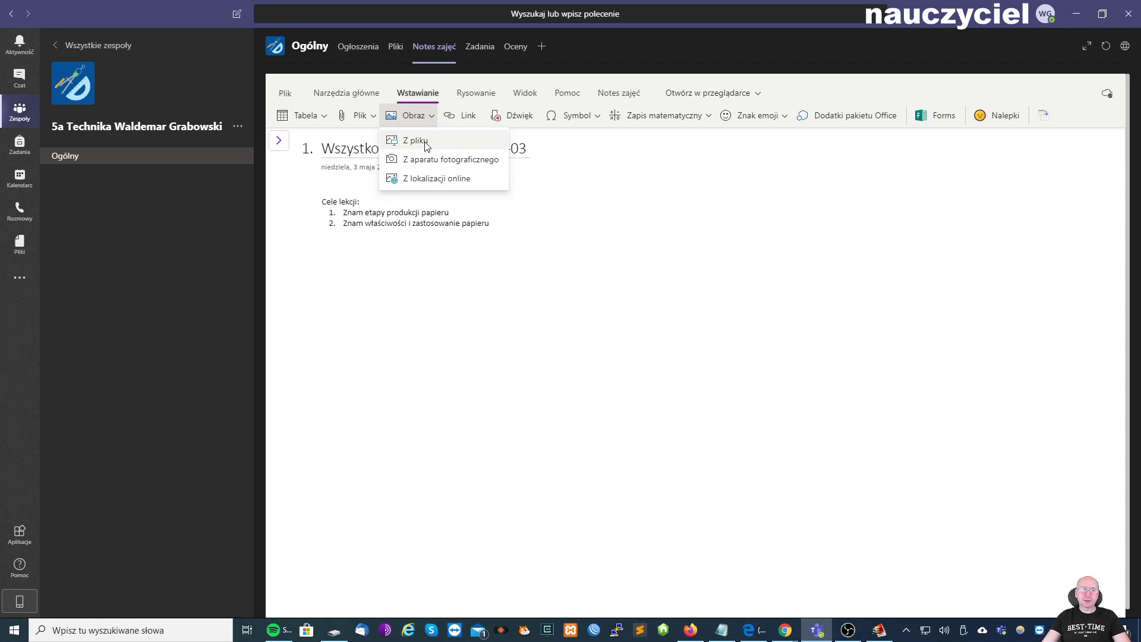
click(429, 178)
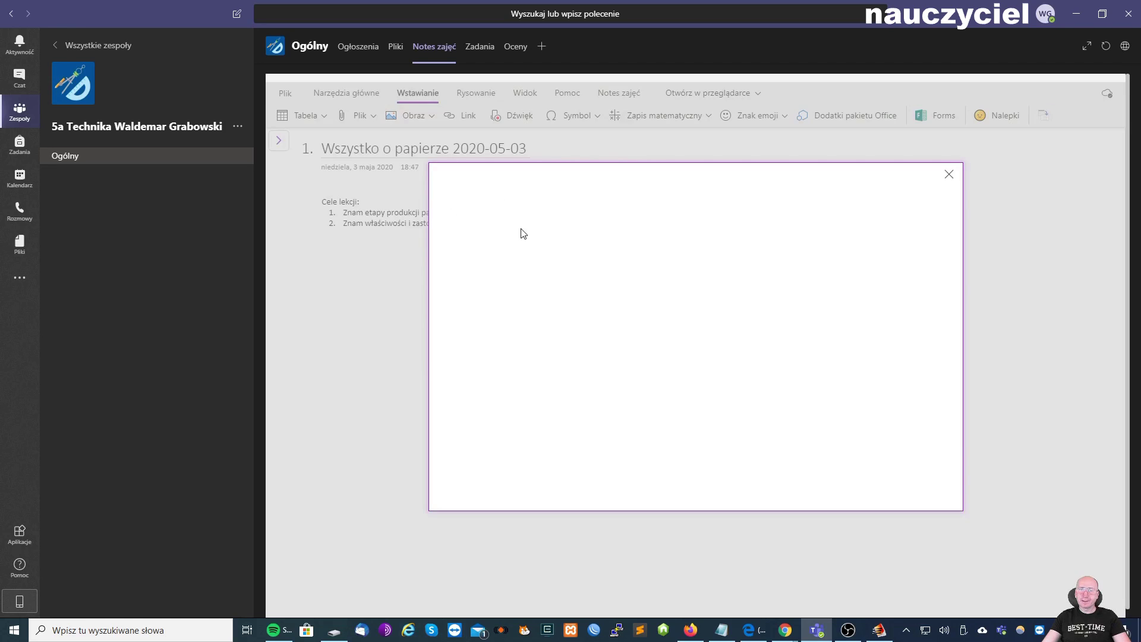
text(p)
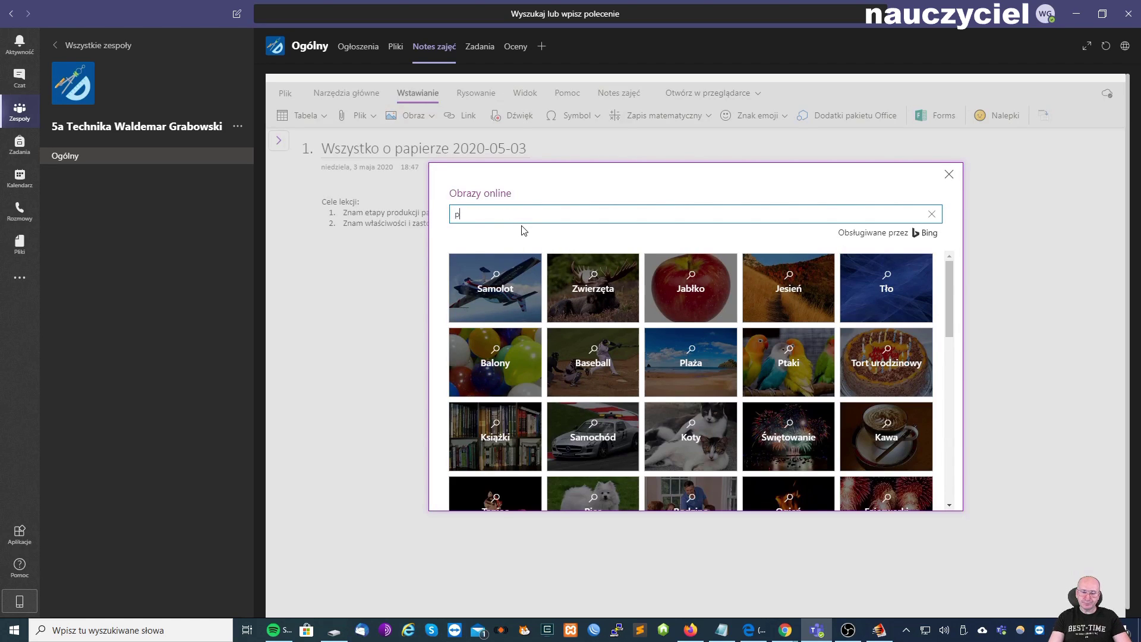
text(rodukcja papieru)
key(Return)
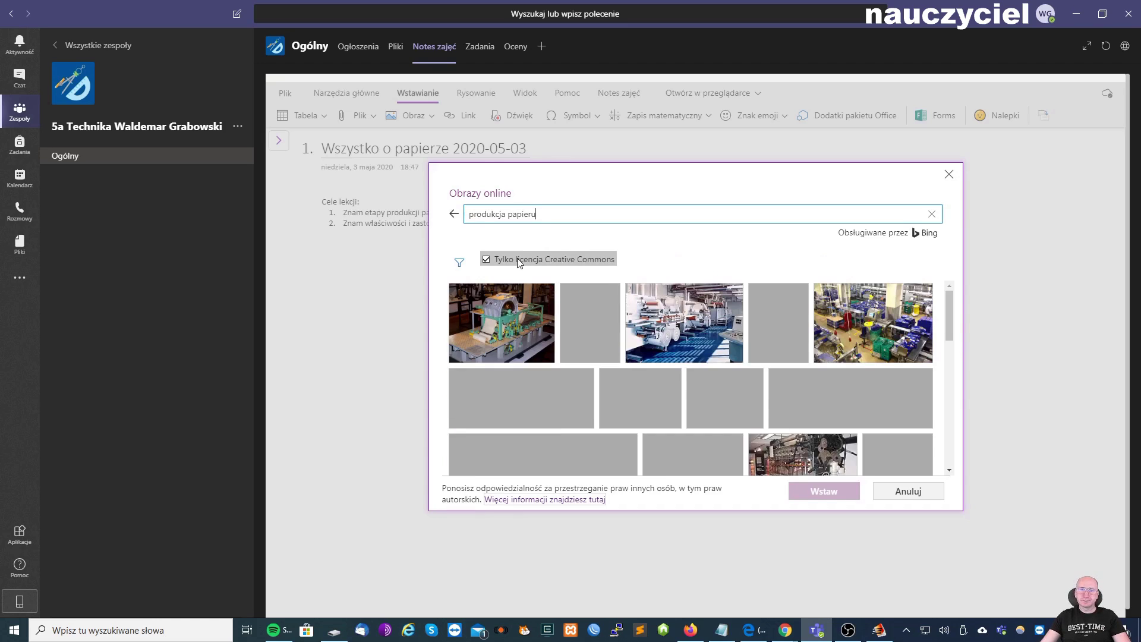
click(666, 335)
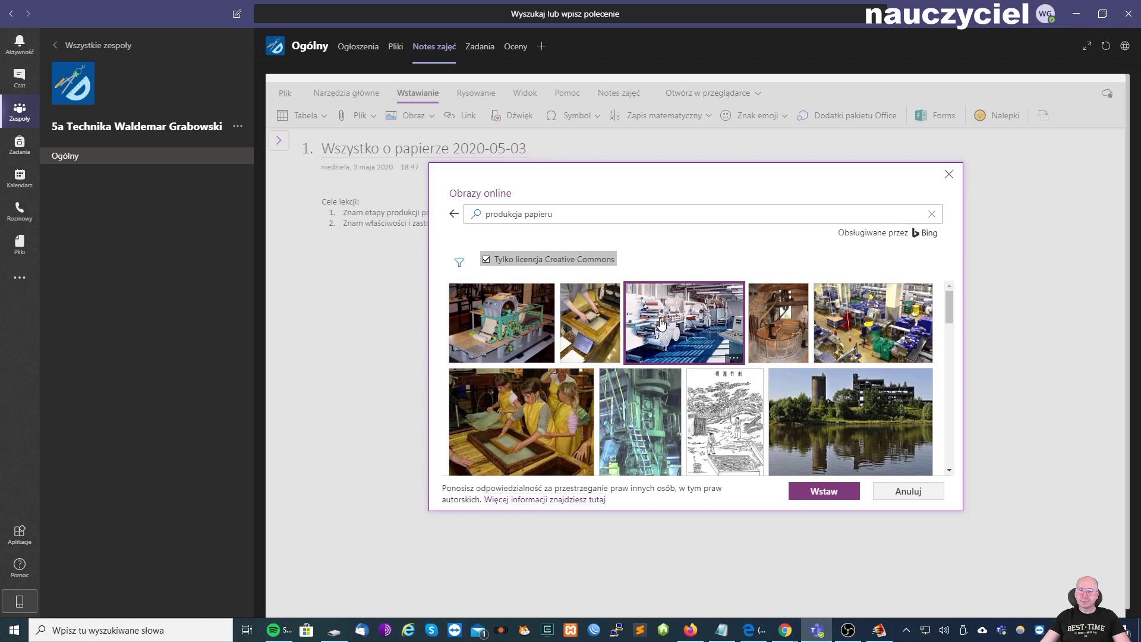
click(823, 491)
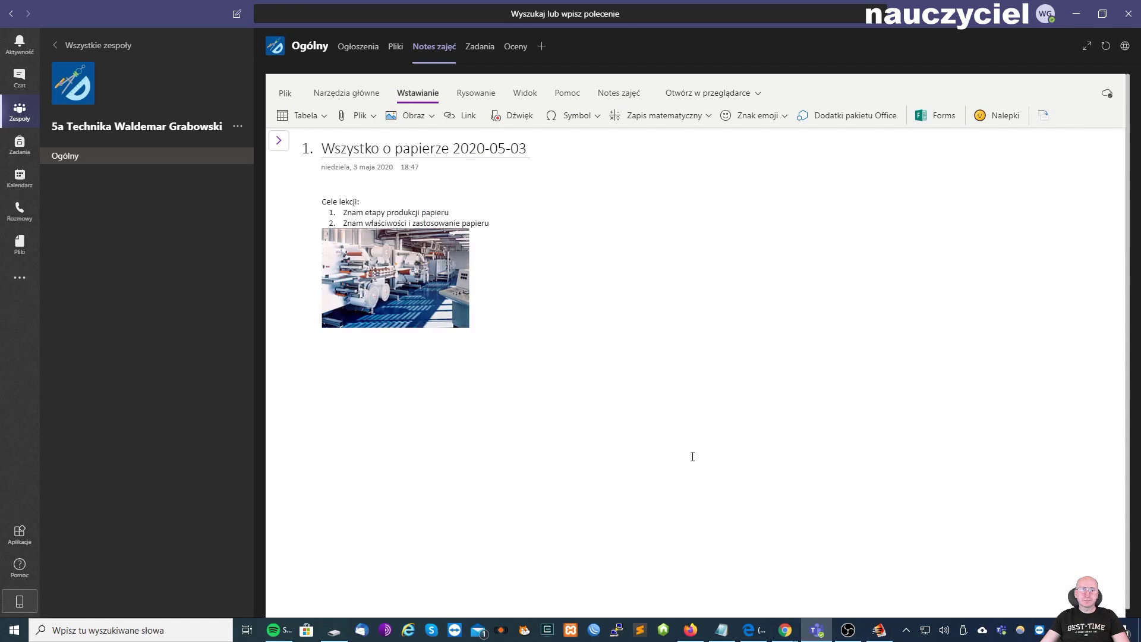
Add blank lines between the lesson goals list and the picture.
click(538, 231)
key(Return)
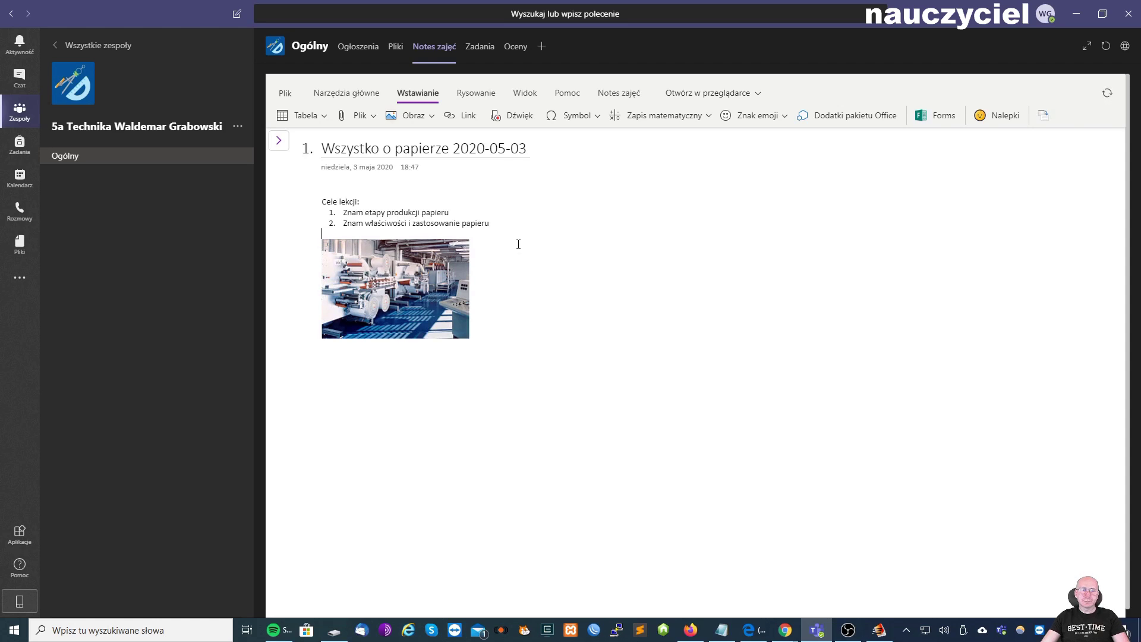
key(Return)
Enlarge the inserted picture proportionally to about twice its size.
click(420, 311)
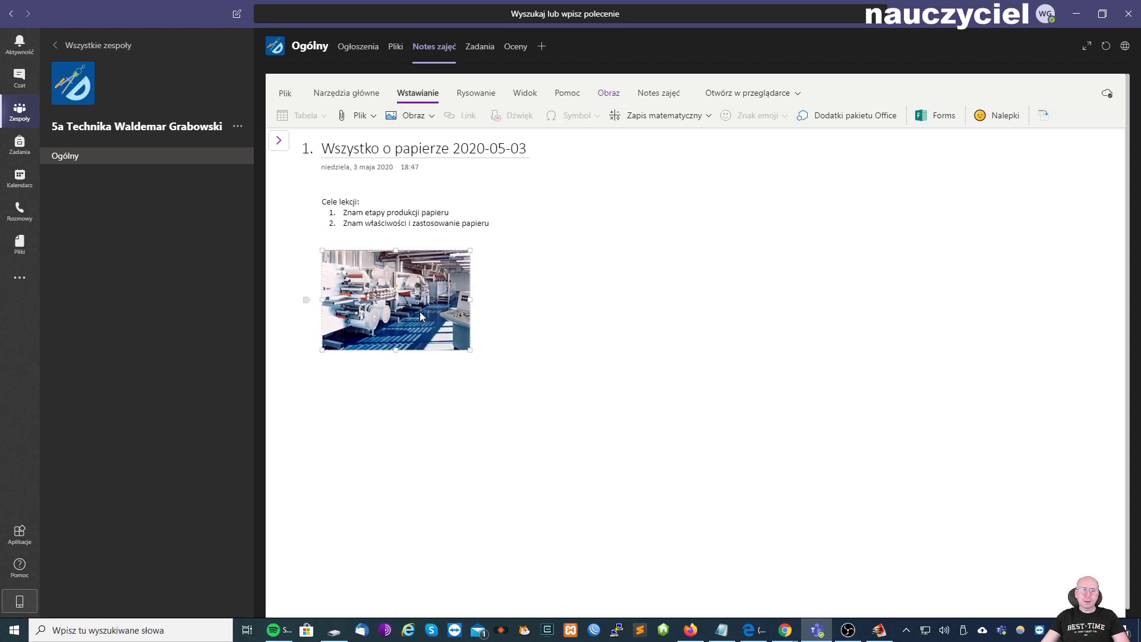
drag(469, 349, 620, 420)
click(684, 466)
click(507, 404)
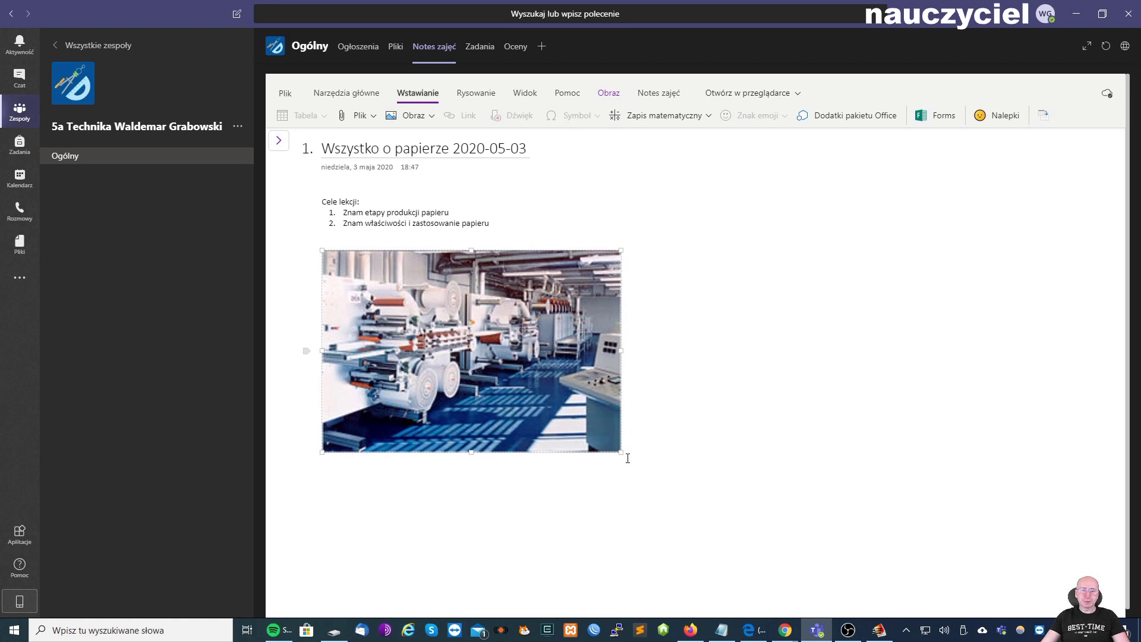
click(578, 491)
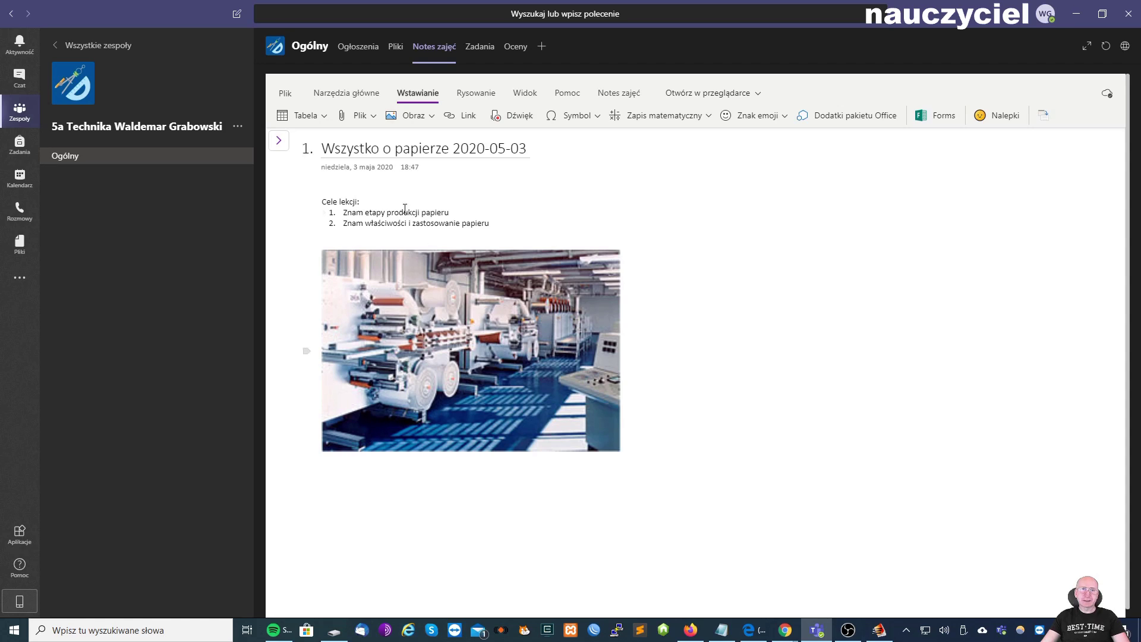
Record an audio note below the picture, allowing device access, and delete the recording from the page.
click(468, 116)
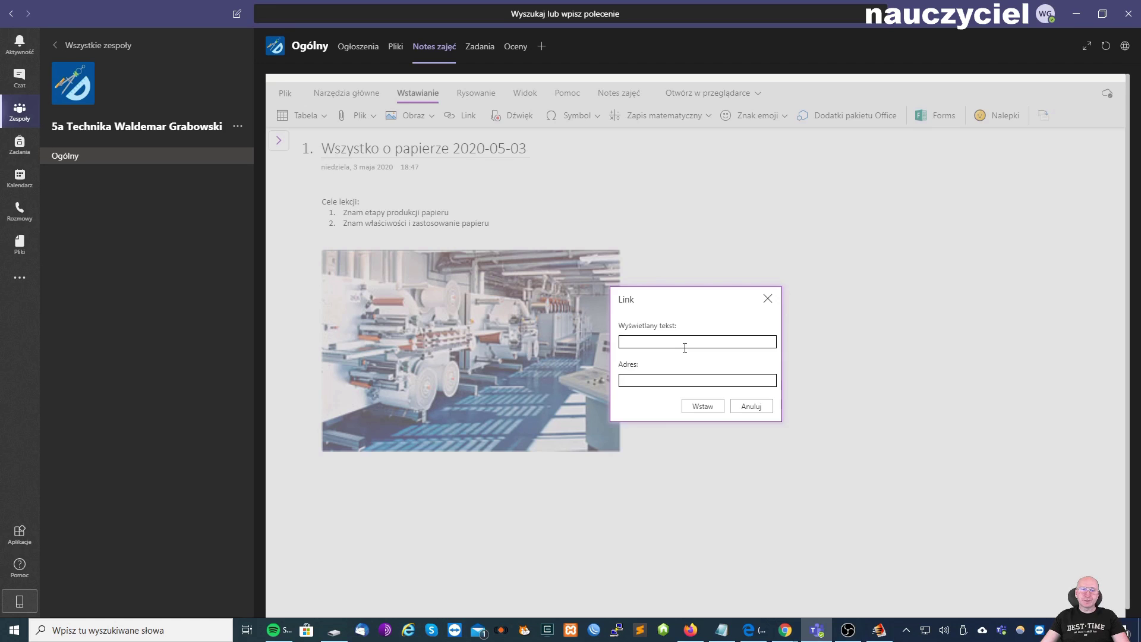
click(747, 406)
click(515, 116)
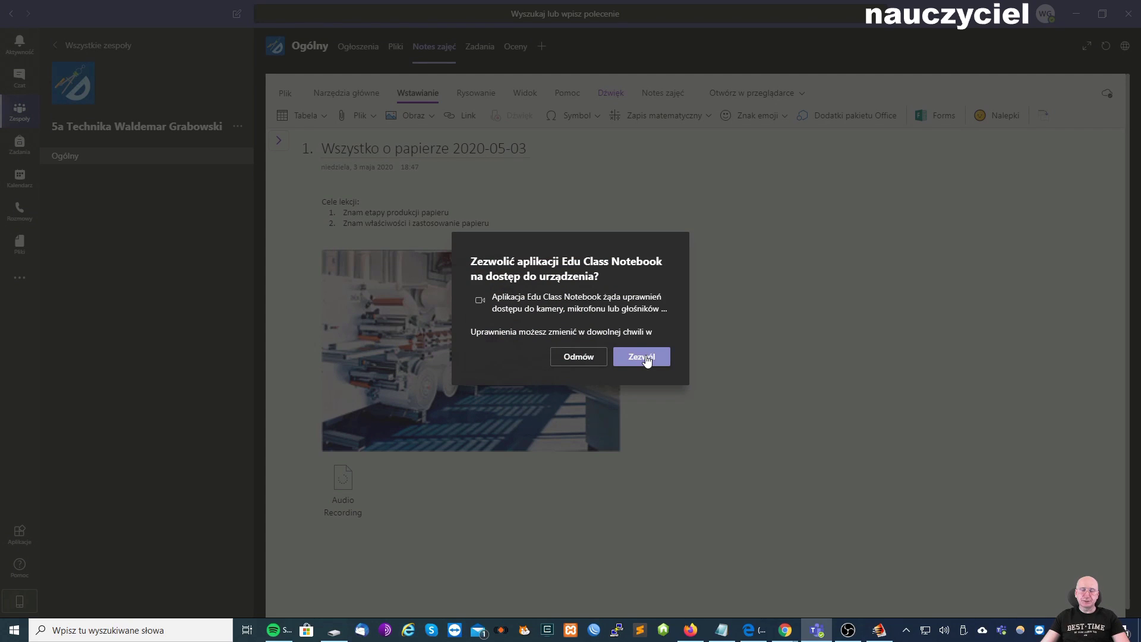
click(646, 358)
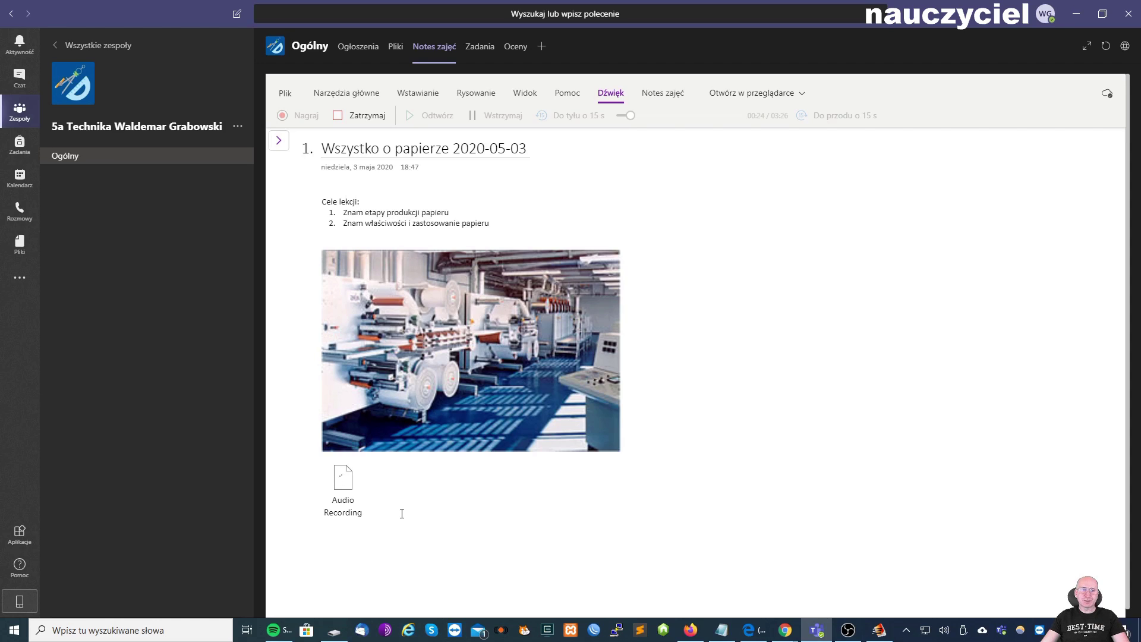
click(360, 115)
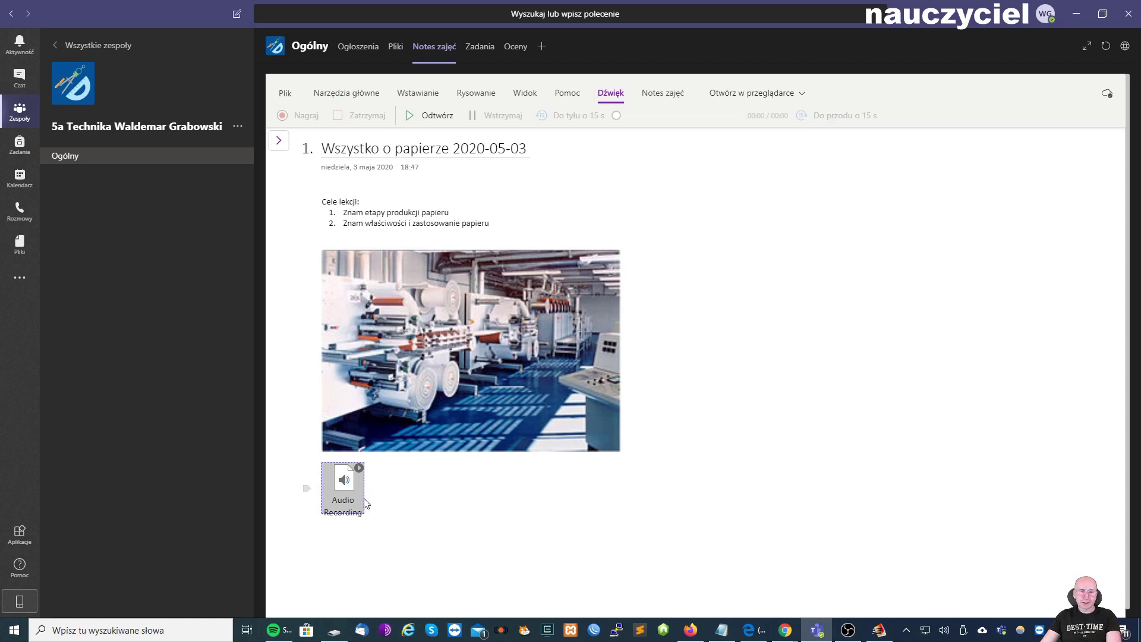
key(Delete)
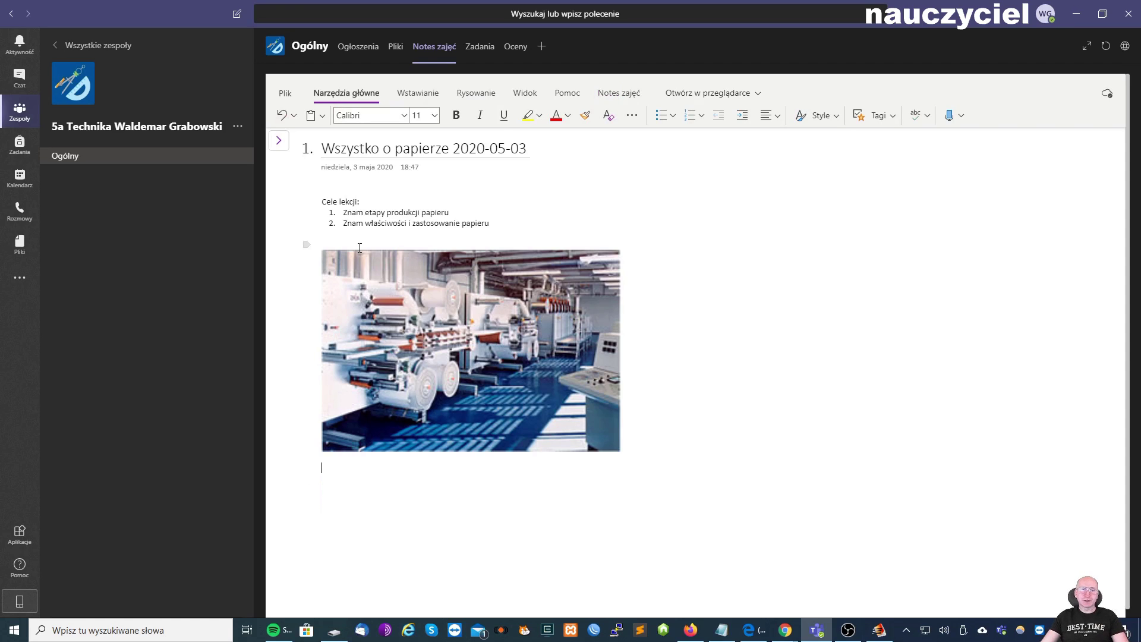
Draw freehand black and blue pen strokes below the picture and erase them.
click(475, 93)
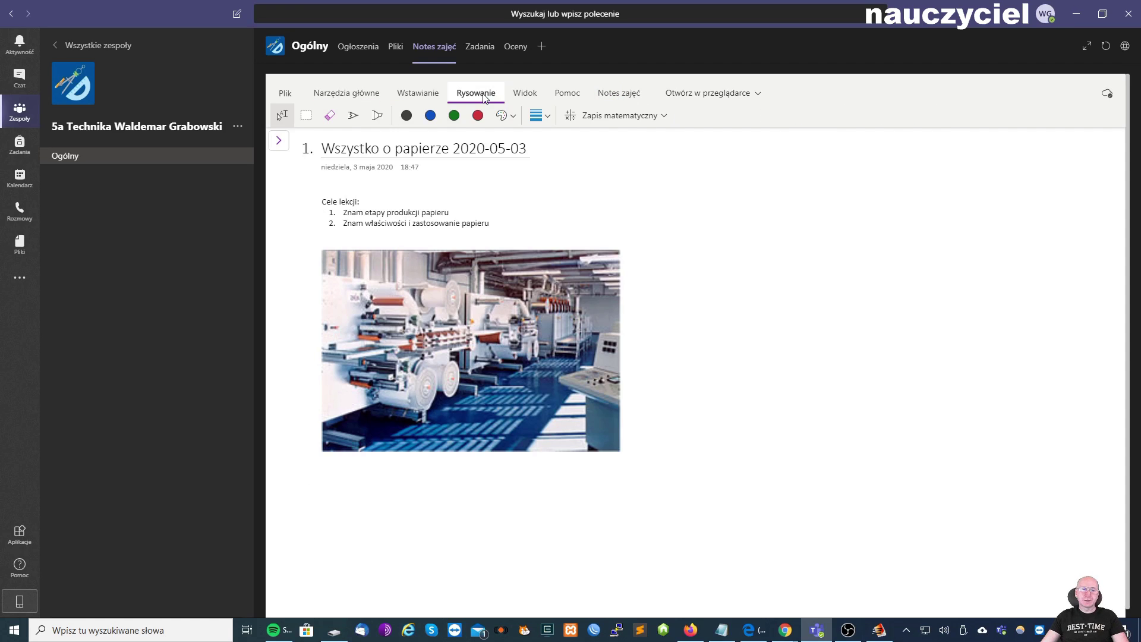
click(322, 467)
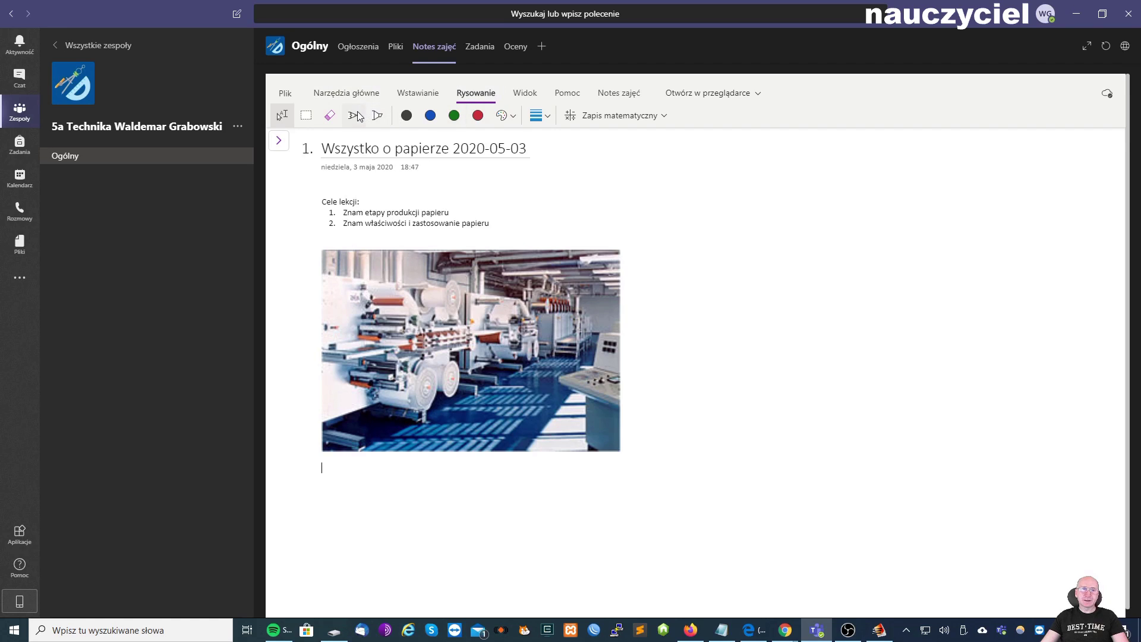
mouse_move(345, 515)
mouse_down()
mouse_move(511, 502)
mouse_move(456, 514)
mouse_up()
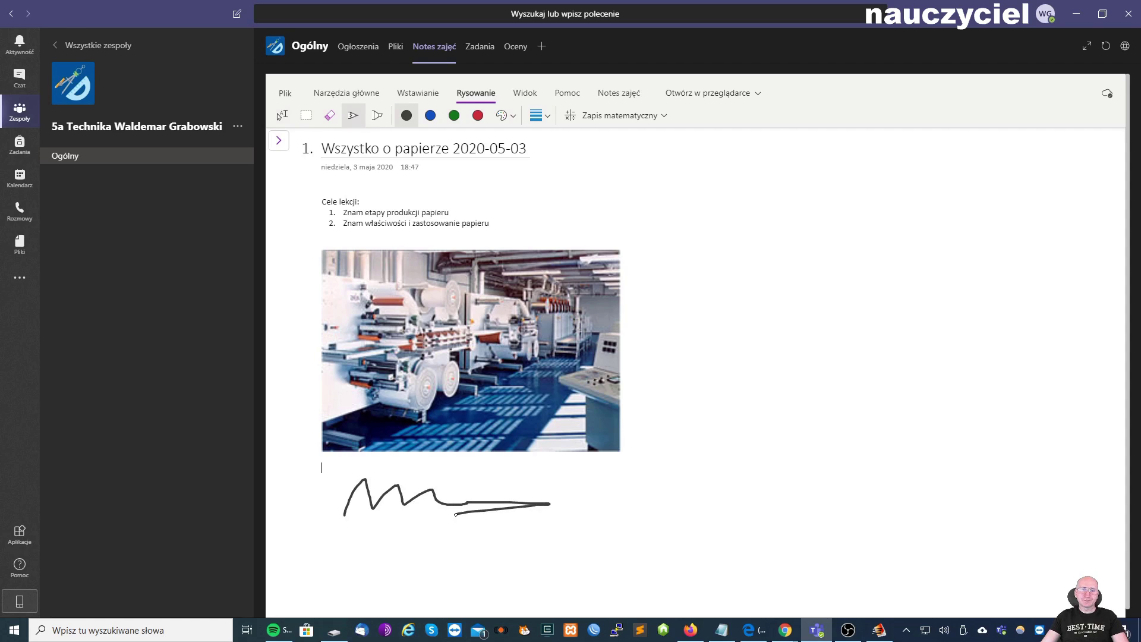
click(431, 116)
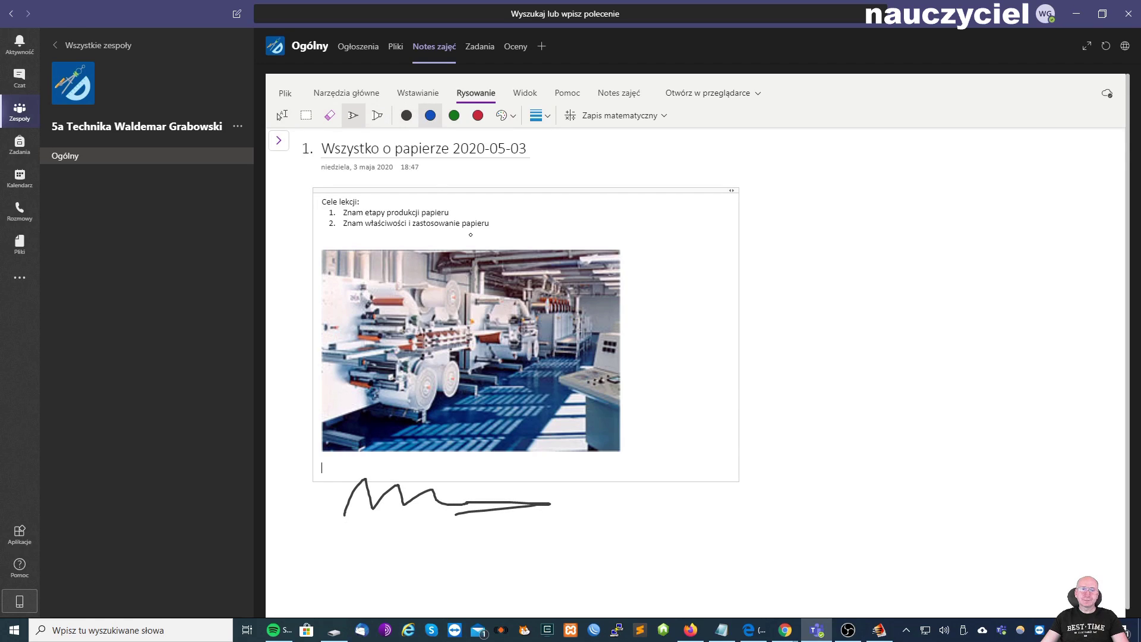
mouse_move(627, 528)
mouse_down()
mouse_move(591, 540)
mouse_move(625, 527)
mouse_up()
click(329, 115)
click(440, 503)
click(590, 535)
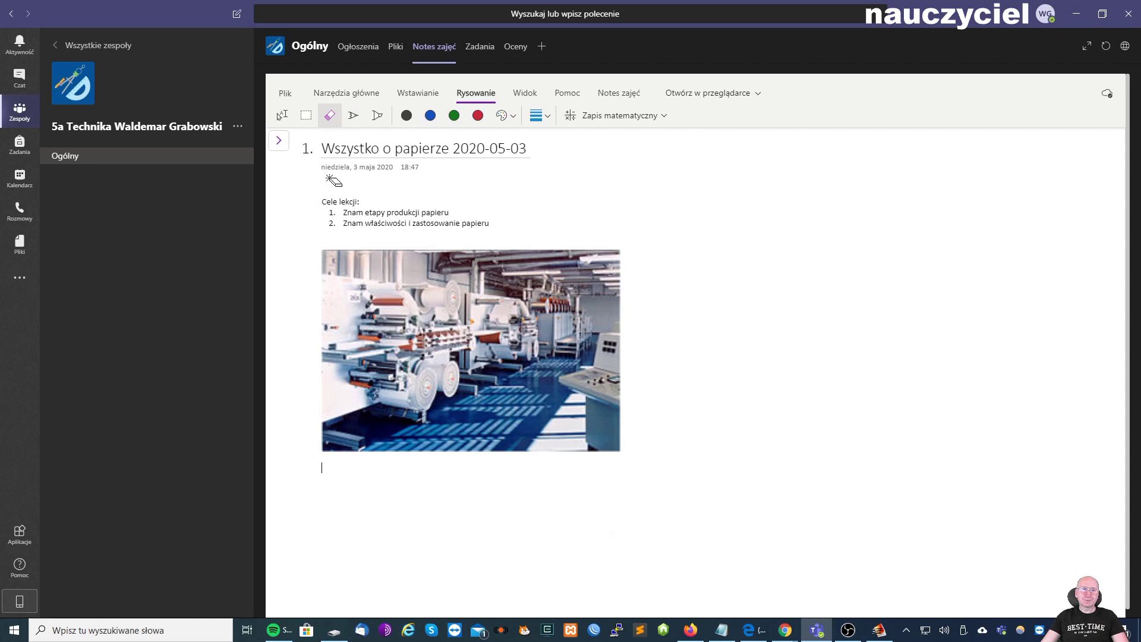
Highlight the second lesson goal, "Znam właściwości i zastosowanie papieru", with the yellow highlighter and return to text selection mode.
click(377, 115)
drag(341, 225, 501, 229)
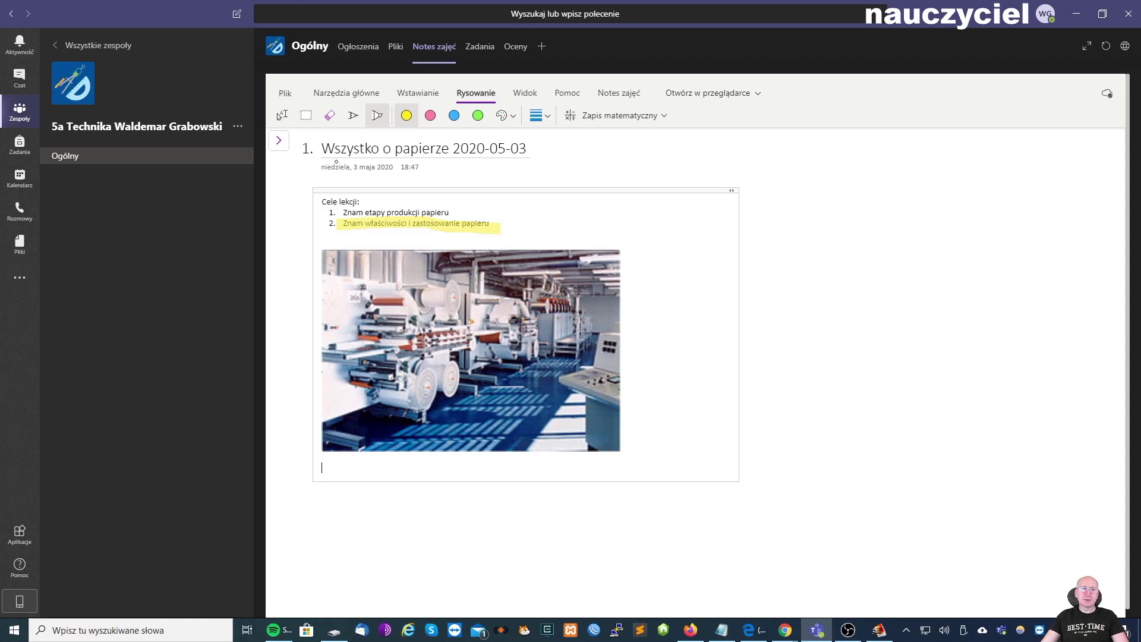
click(282, 120)
click(349, 500)
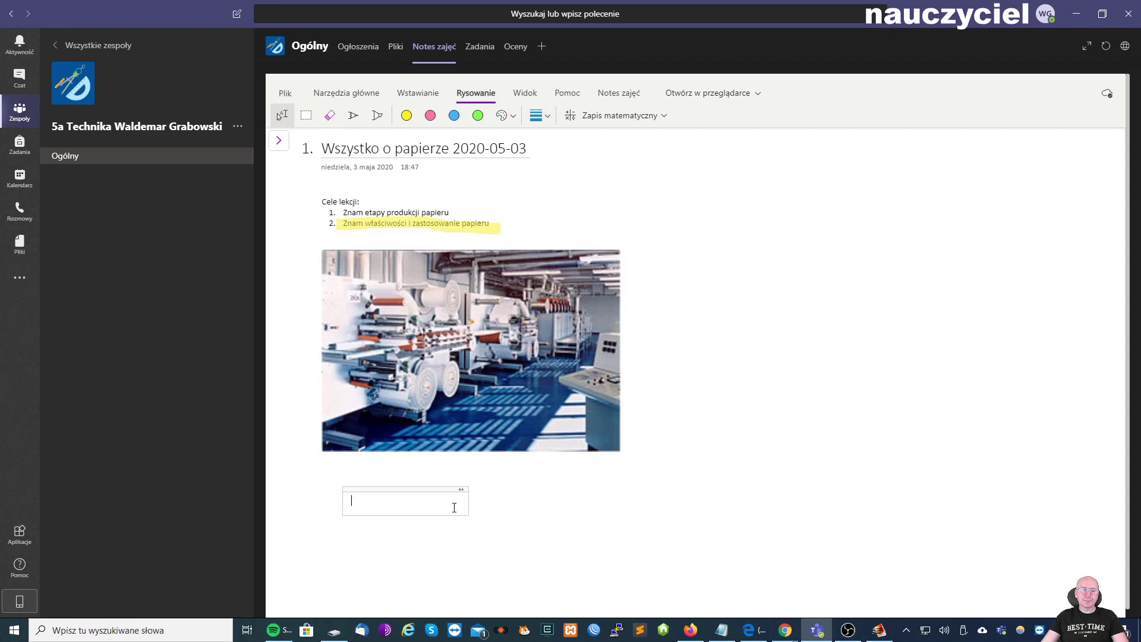
Replace the list numbering of the "Wszystko o papierze" title with "1)" and turn the page into a subpage.
click(432, 326)
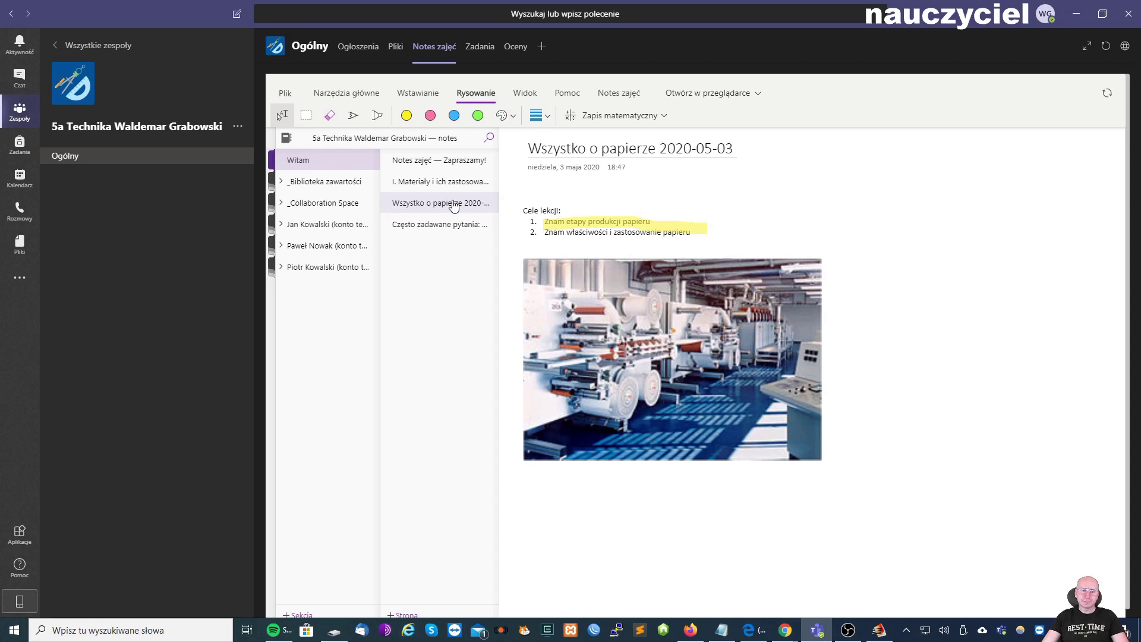
text(1))
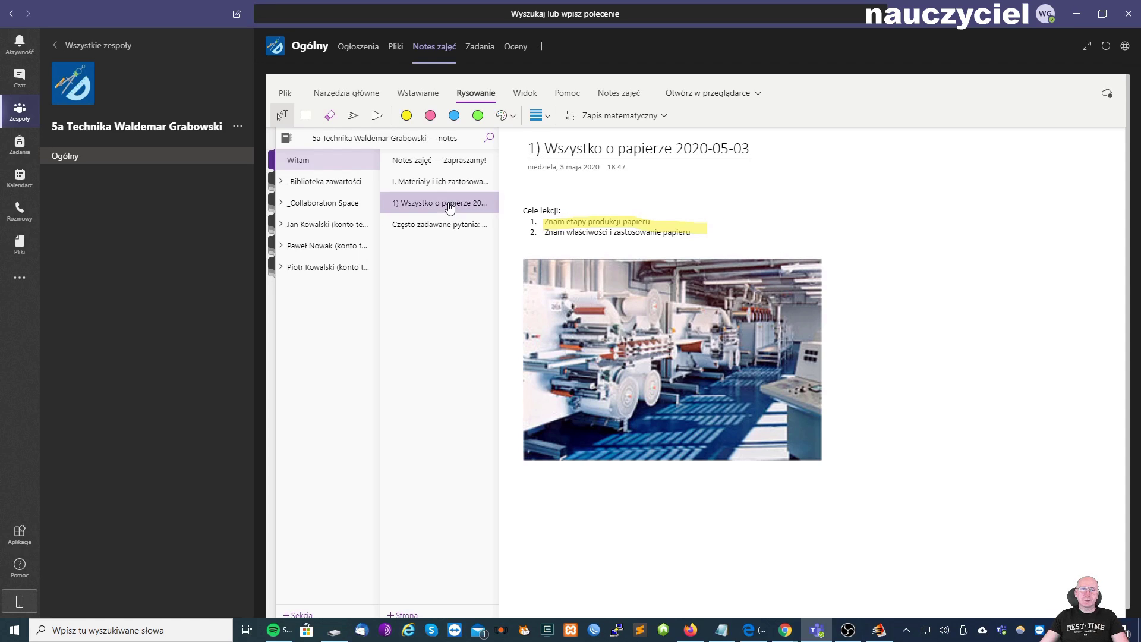
right_click(449, 205)
right_click(434, 205)
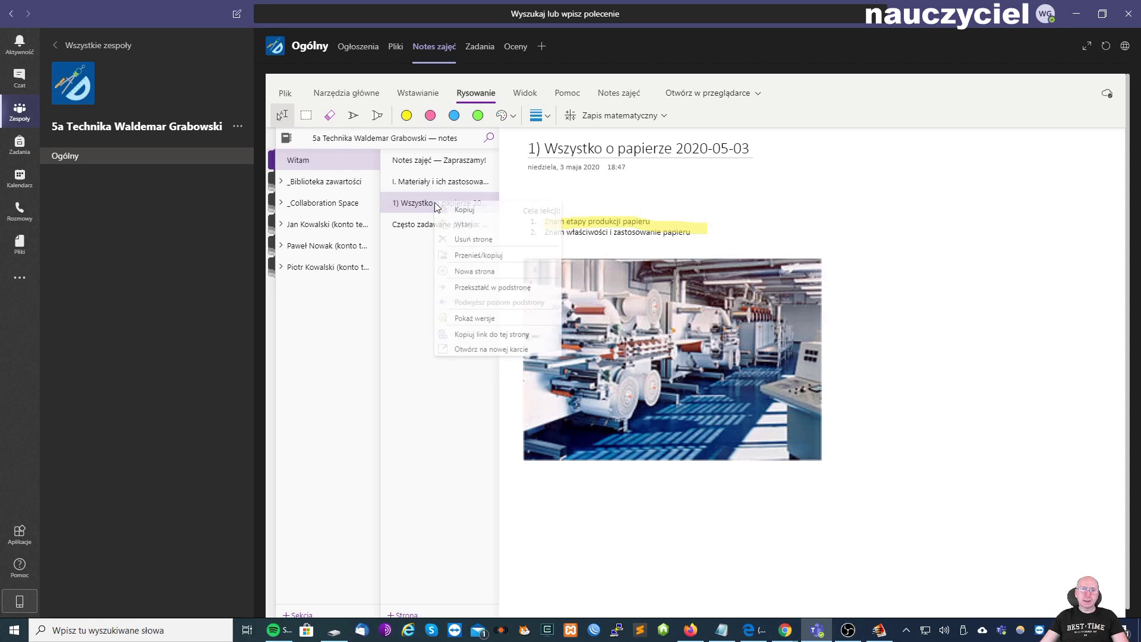
click(489, 291)
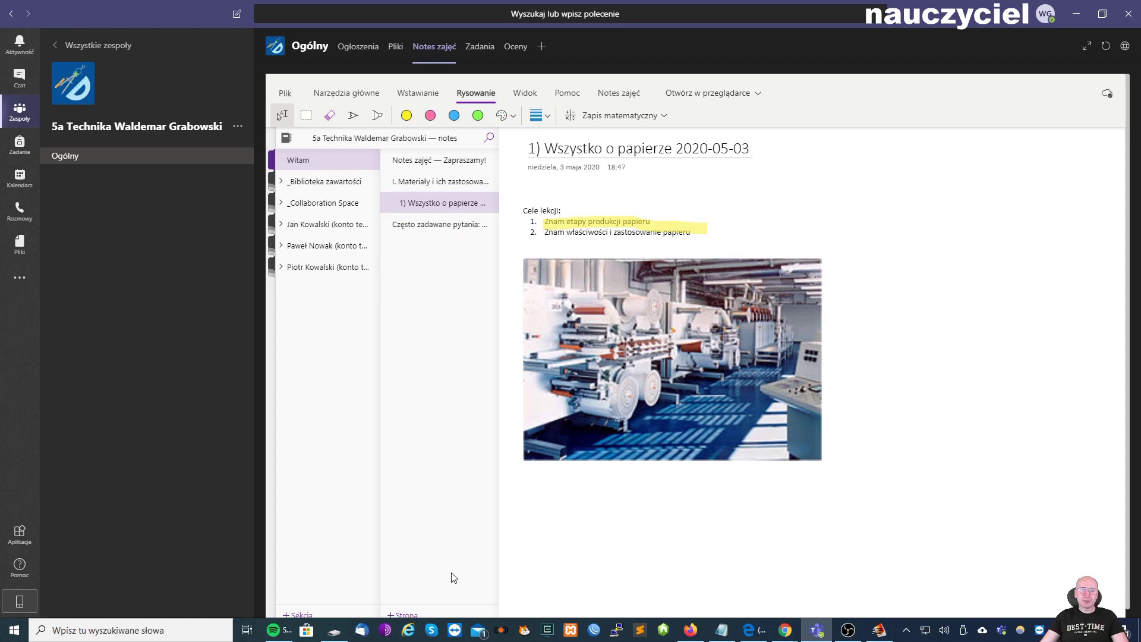
Add a new page below the paper lesson and title it "2) Od włókna do ubrania 2020-05-10".
click(408, 616)
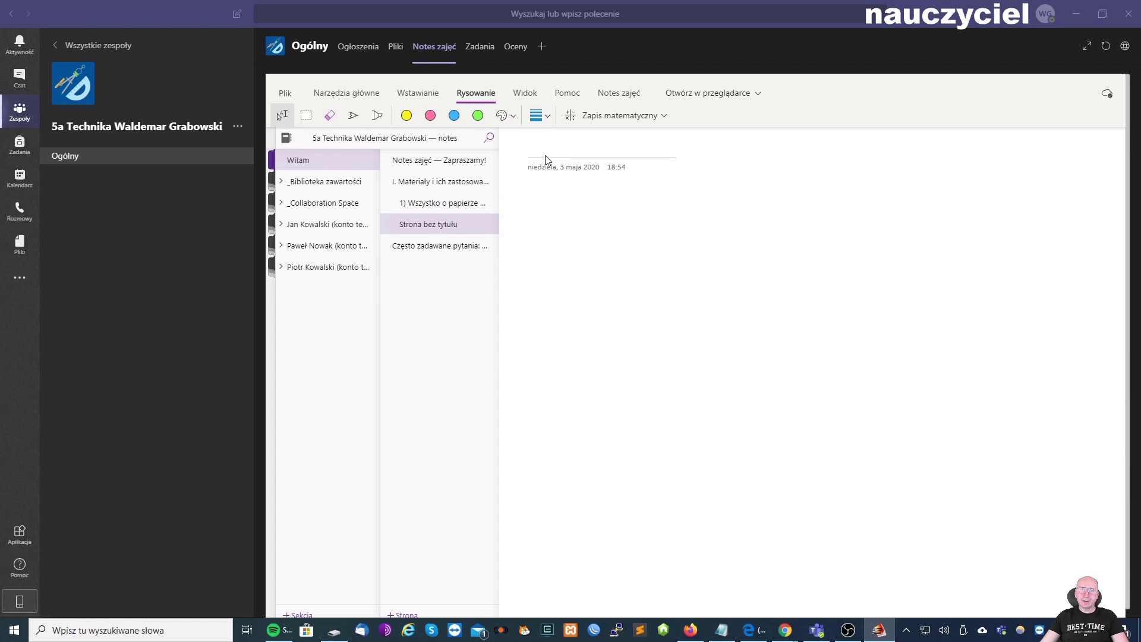
click(544, 155)
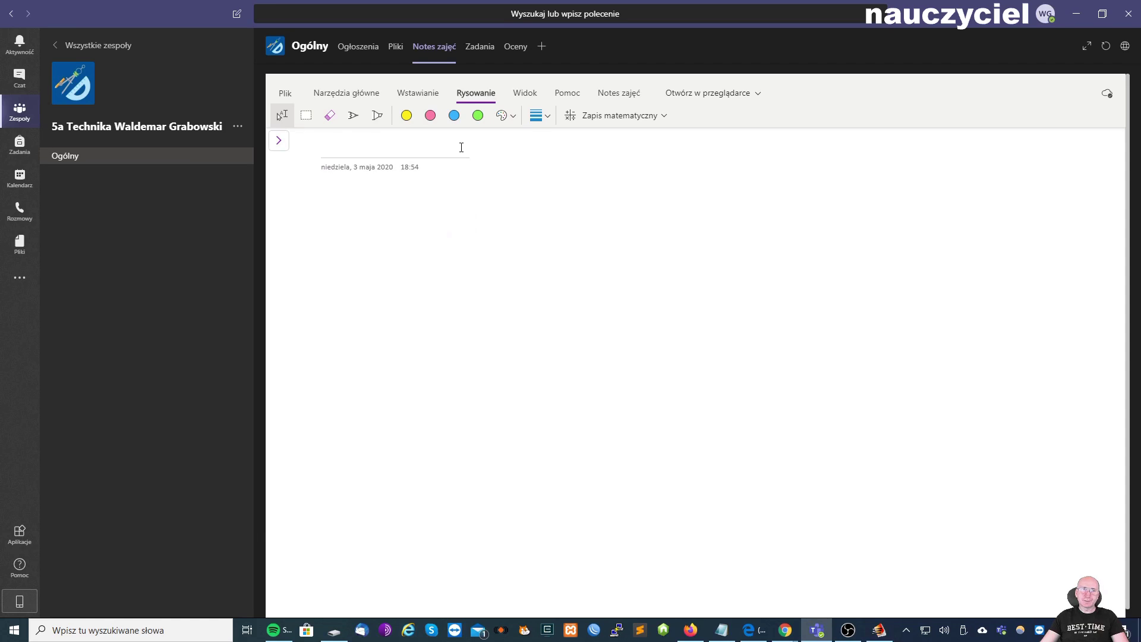
text(2) )
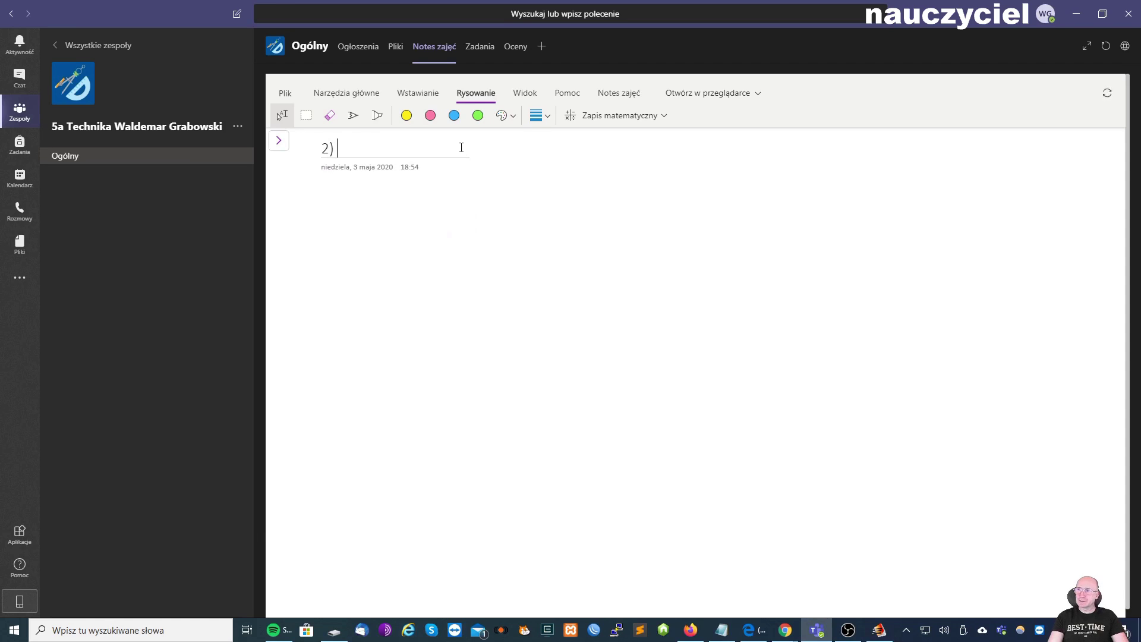
text(Od w)
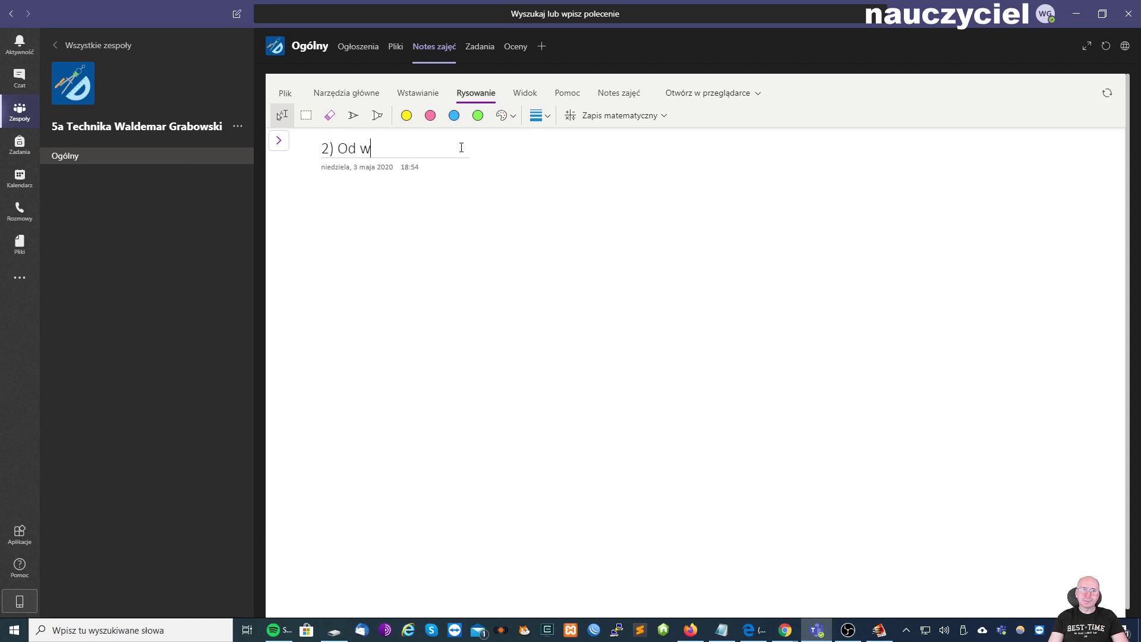
text(łokna do ubrania)
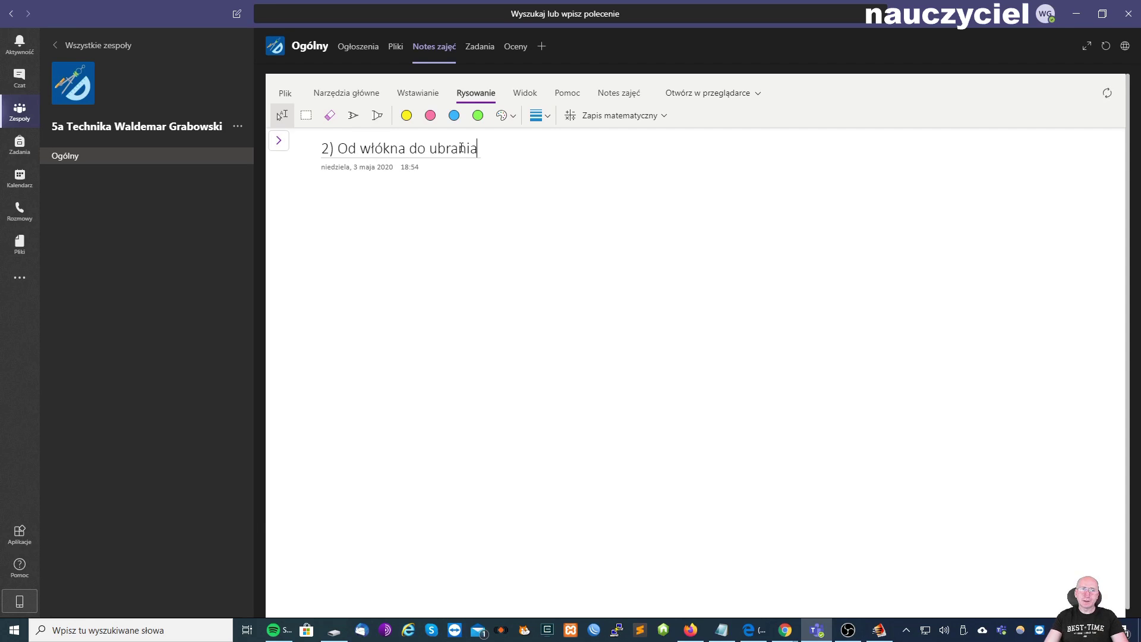
text( 2020-05-10)
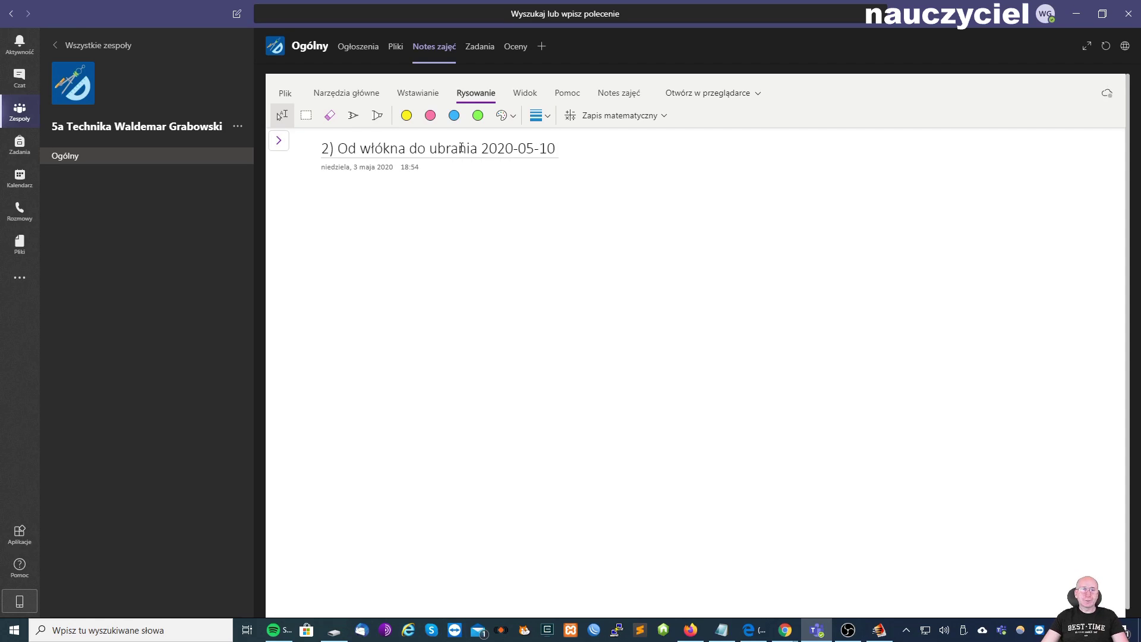
click(279, 141)
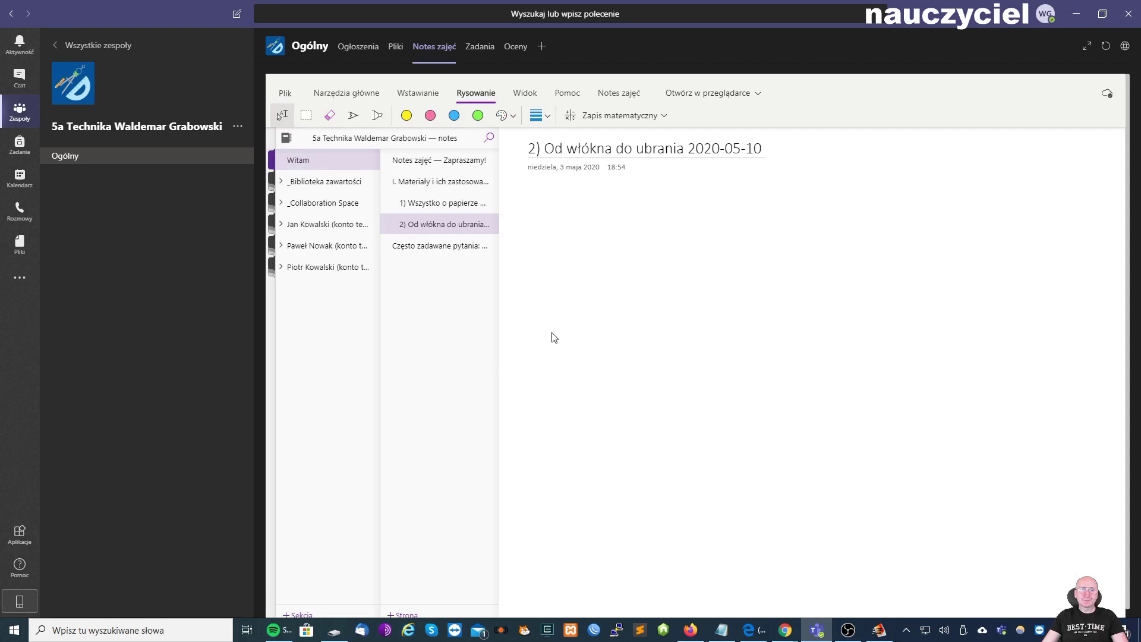
Open the "2) Od włókna do ubrania" page in a new browser tab, dismiss the what's-new notice and return to Teams.
right_click(424, 227)
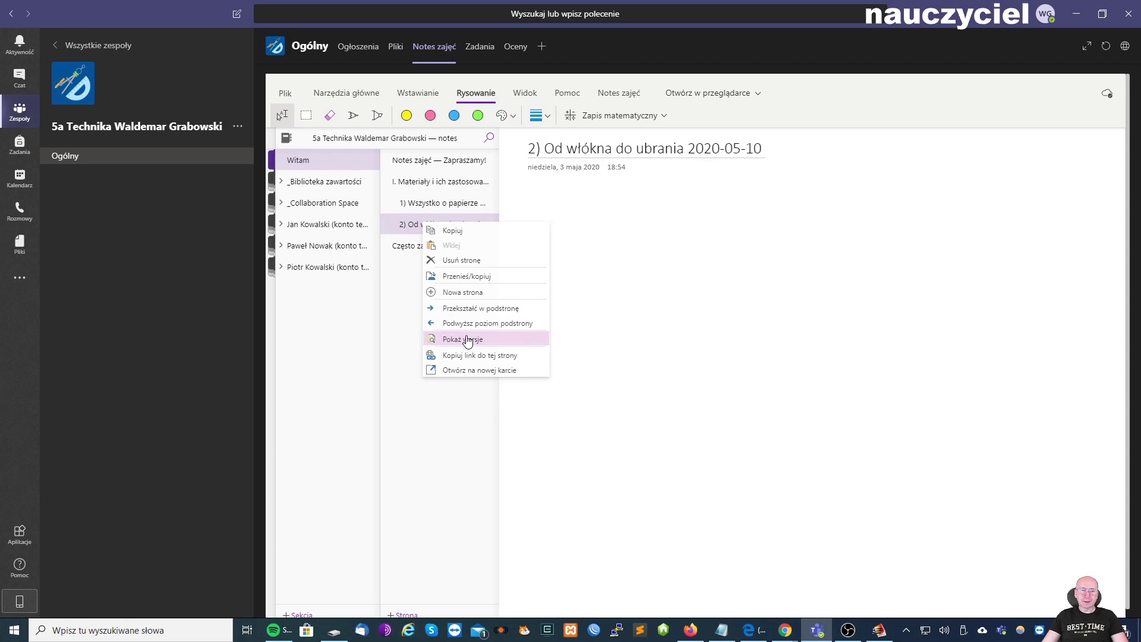
click(476, 371)
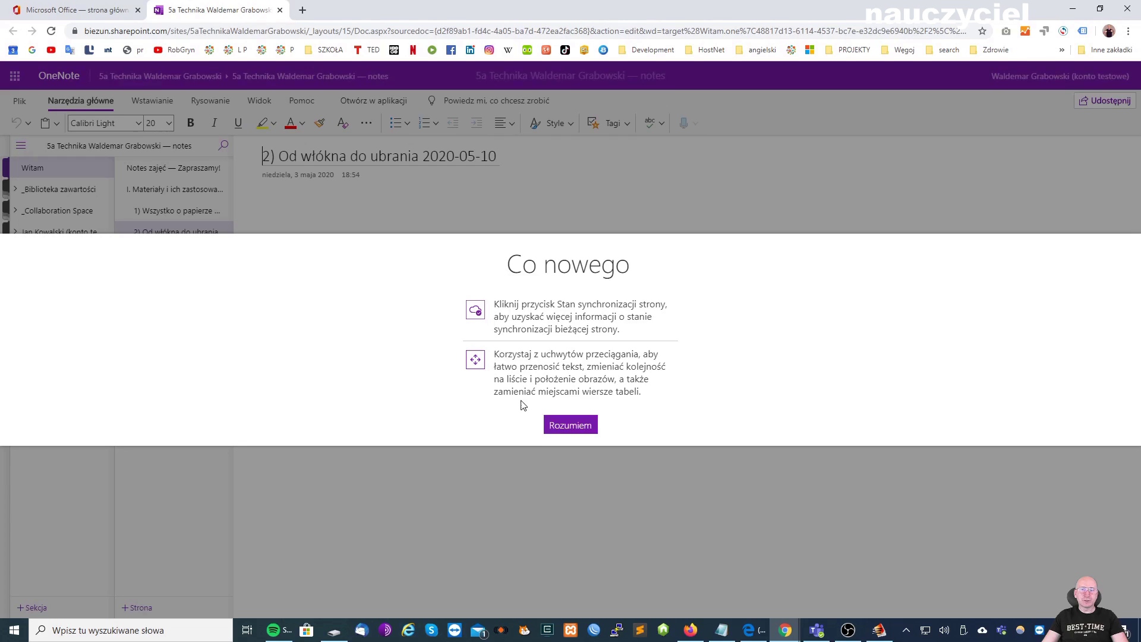
click(581, 426)
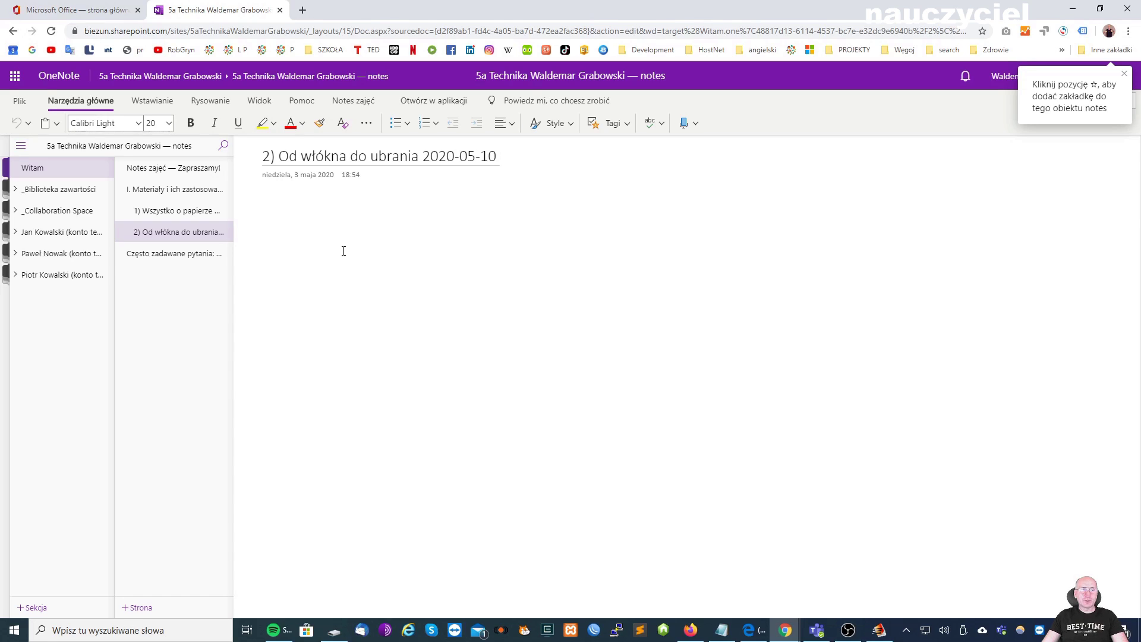
click(202, 101)
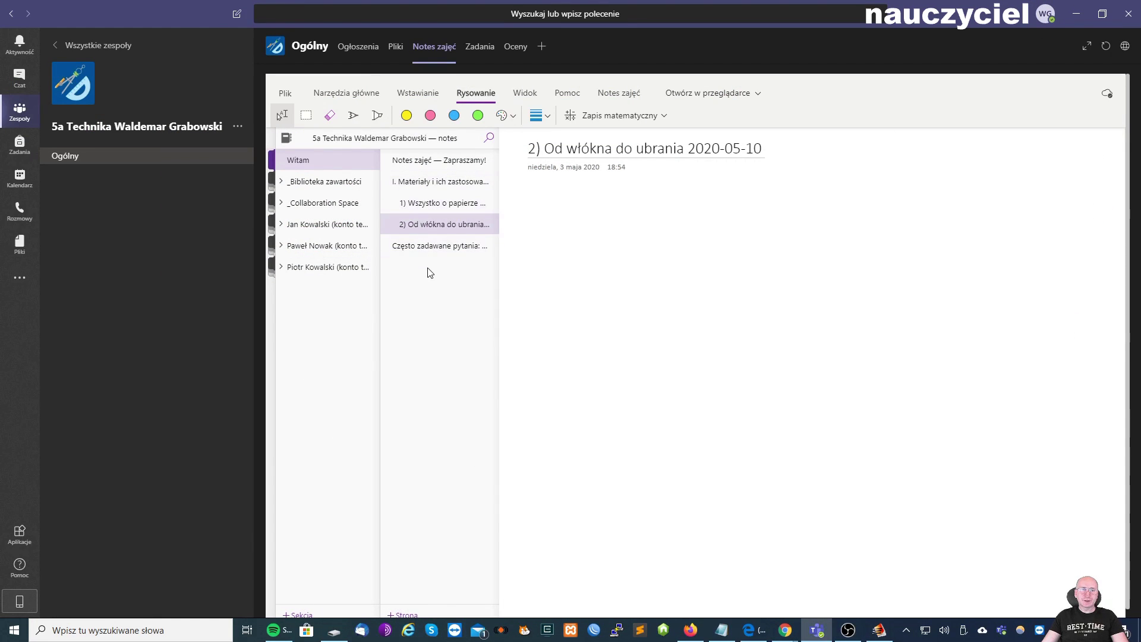
Place the chapter page and both lessons above "Notes zajęć — Zapraszamy!" and turn the two lessons back into subpages.
drag(424, 183, 427, 230)
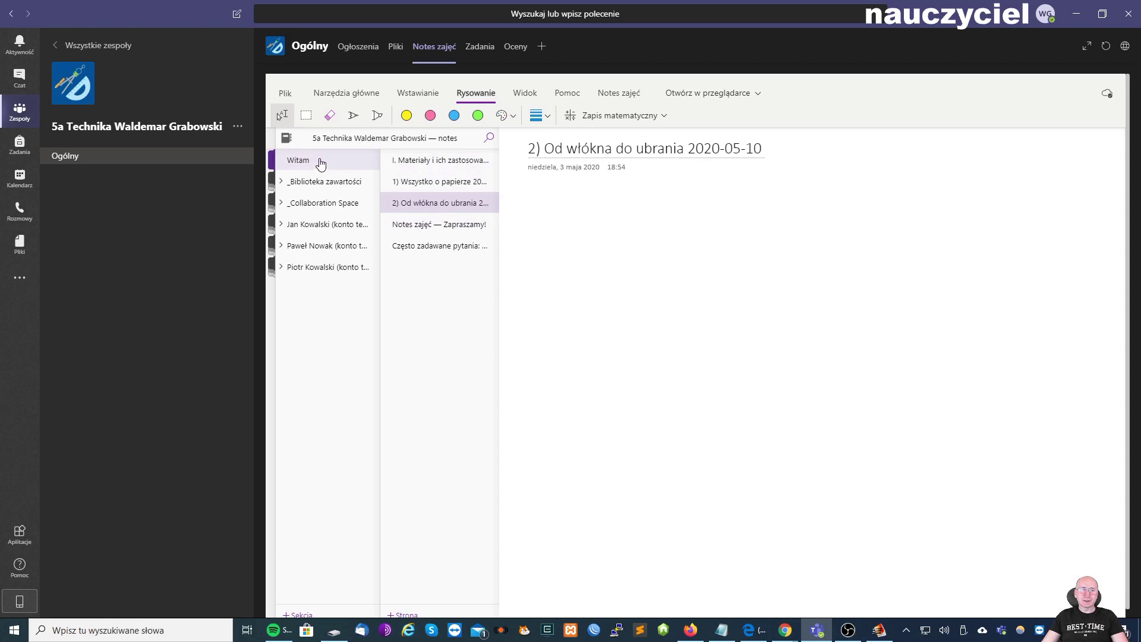
right_click(429, 183)
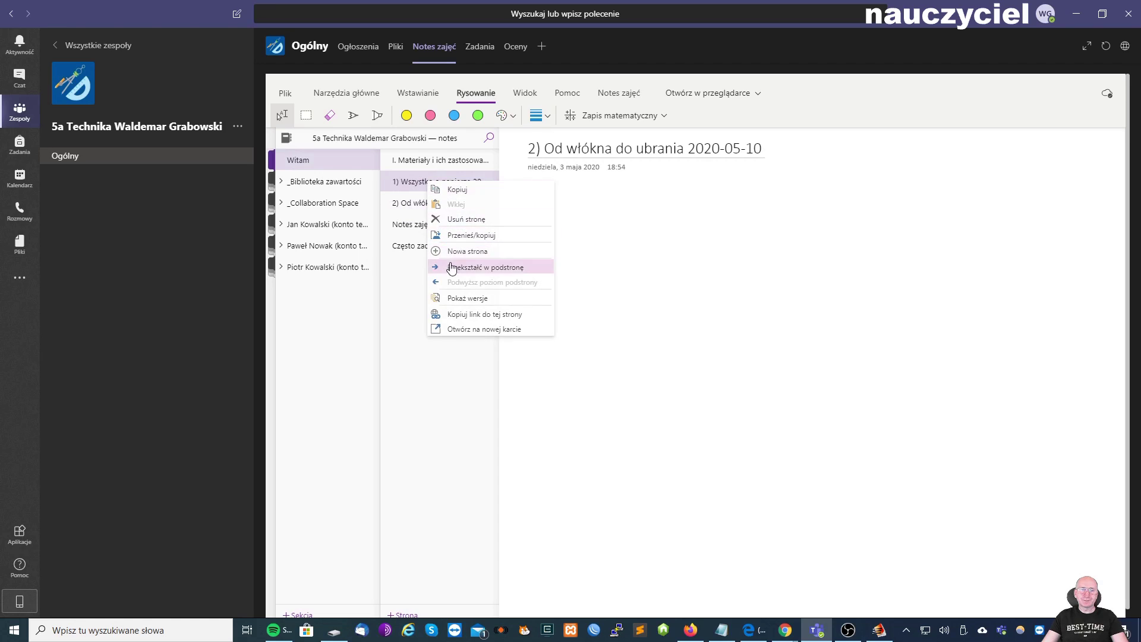
click(475, 267)
right_click(426, 205)
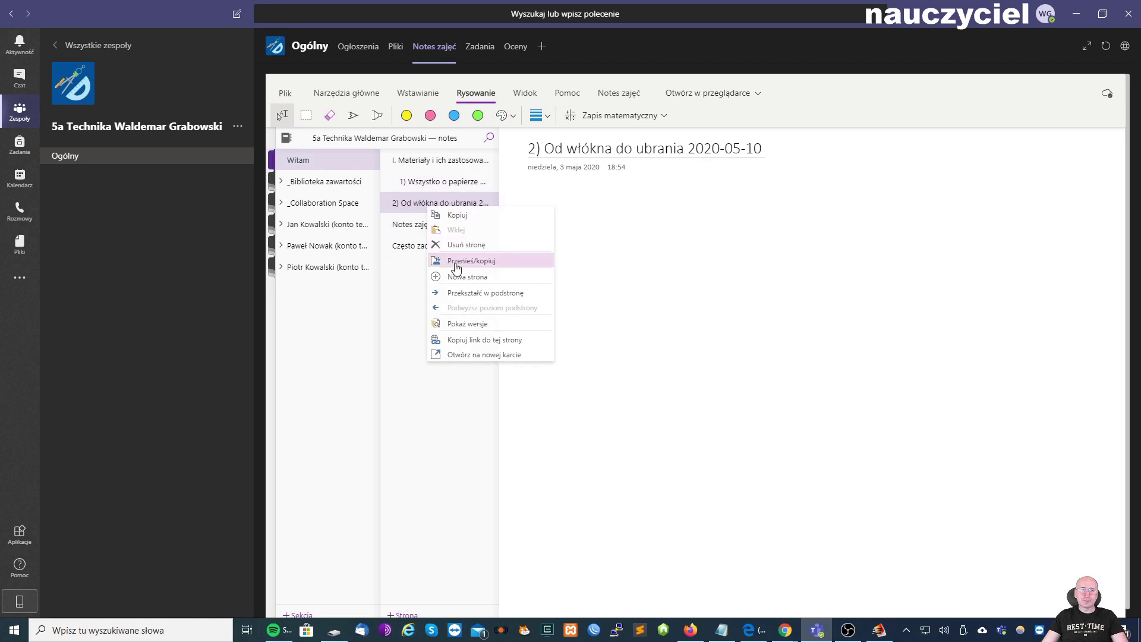
click(457, 292)
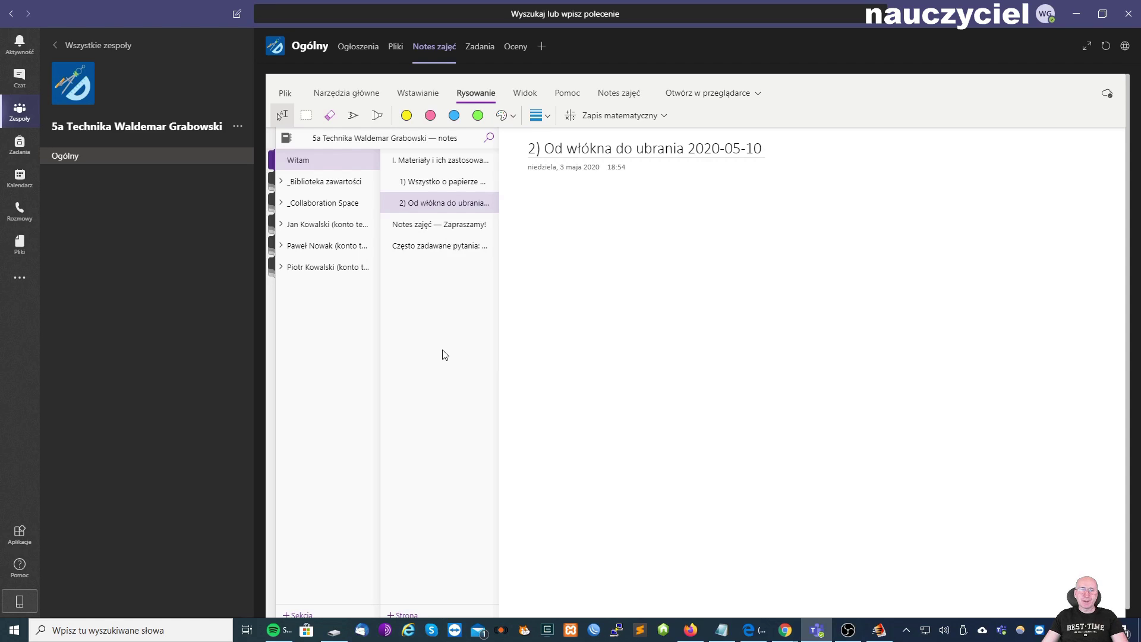
Add a new subpage below the second lesson and title it "3) Cenny surowiec – drewno 2020-05-17".
click(416, 616)
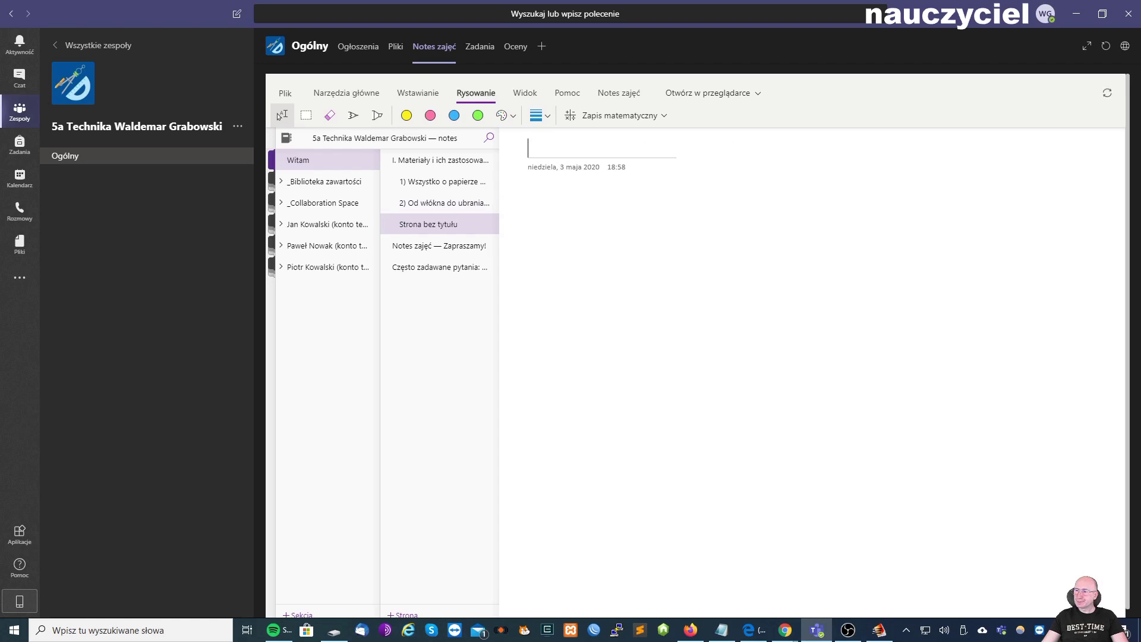
right_click(434, 224)
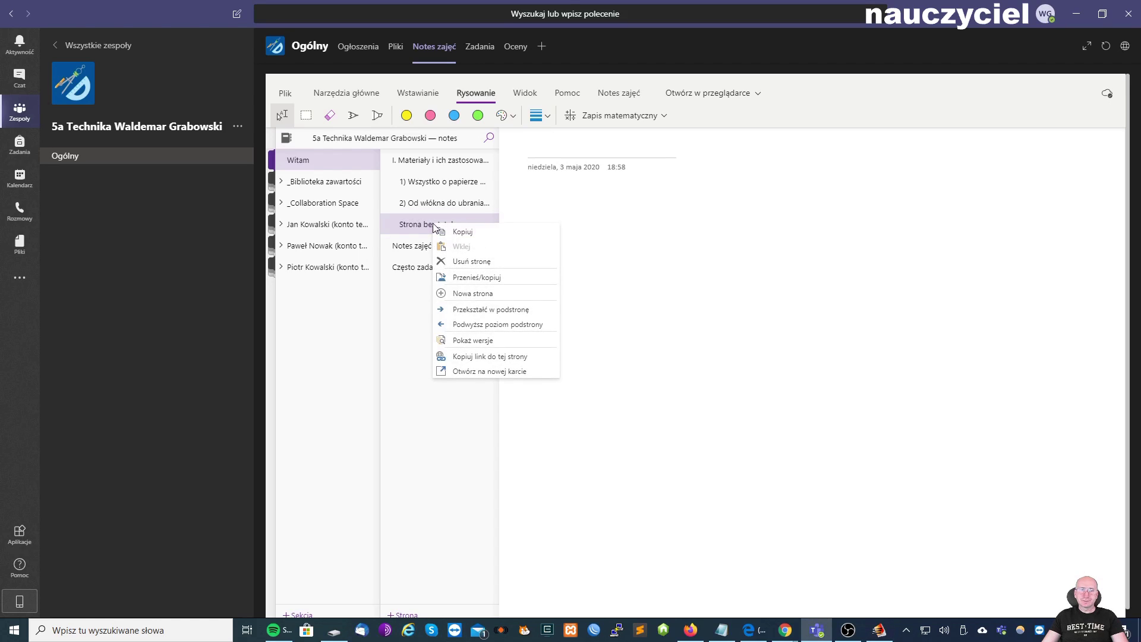
click(566, 155)
text(3) Cenny surowiec - drewno 2020-05-17)
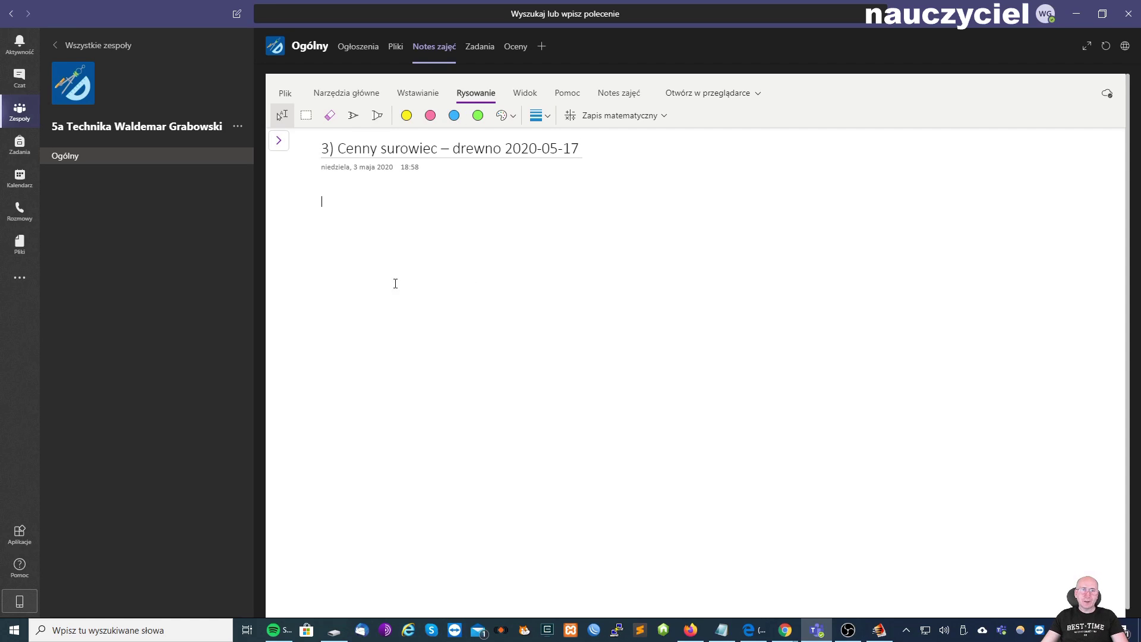
key(Return)
click(279, 140)
right_click(433, 222)
click(583, 474)
click(278, 140)
right_click(433, 222)
Add a page titled "II. Rysunek techniczny", raise it to top level and place it below the third lesson.
click(442, 181)
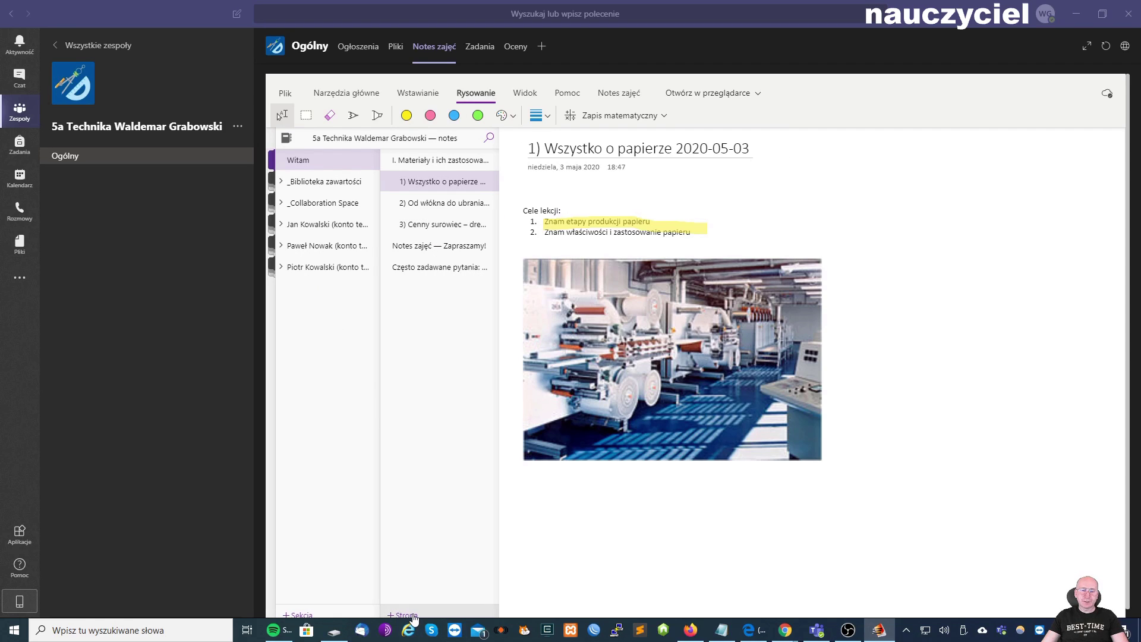
click(404, 615)
text(II. Rysunek techniczny)
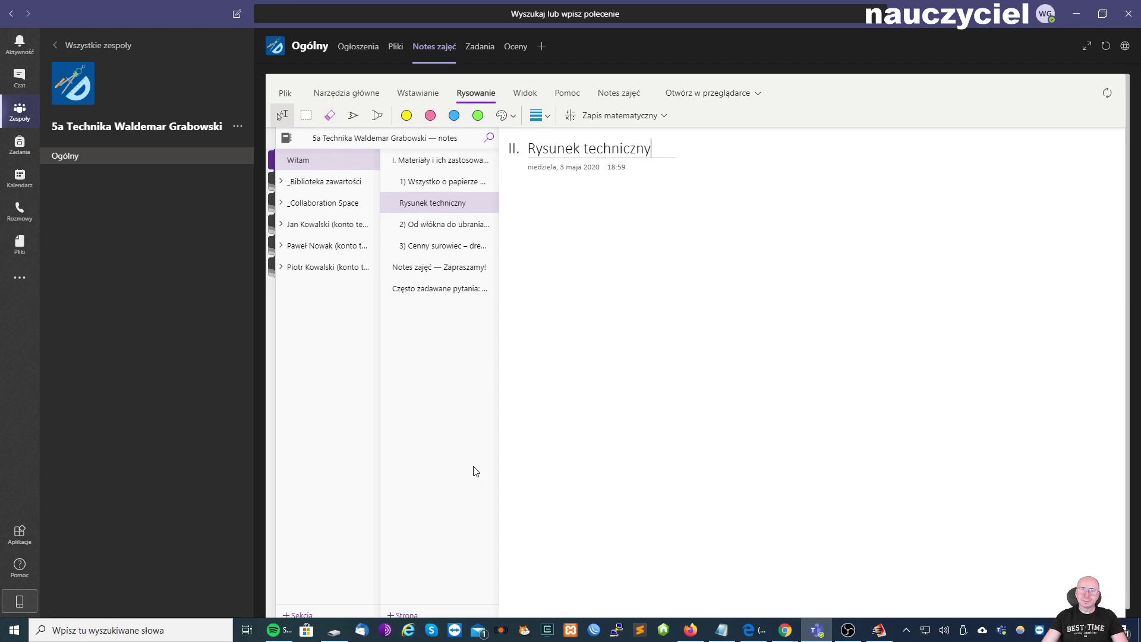
right_click(442, 202)
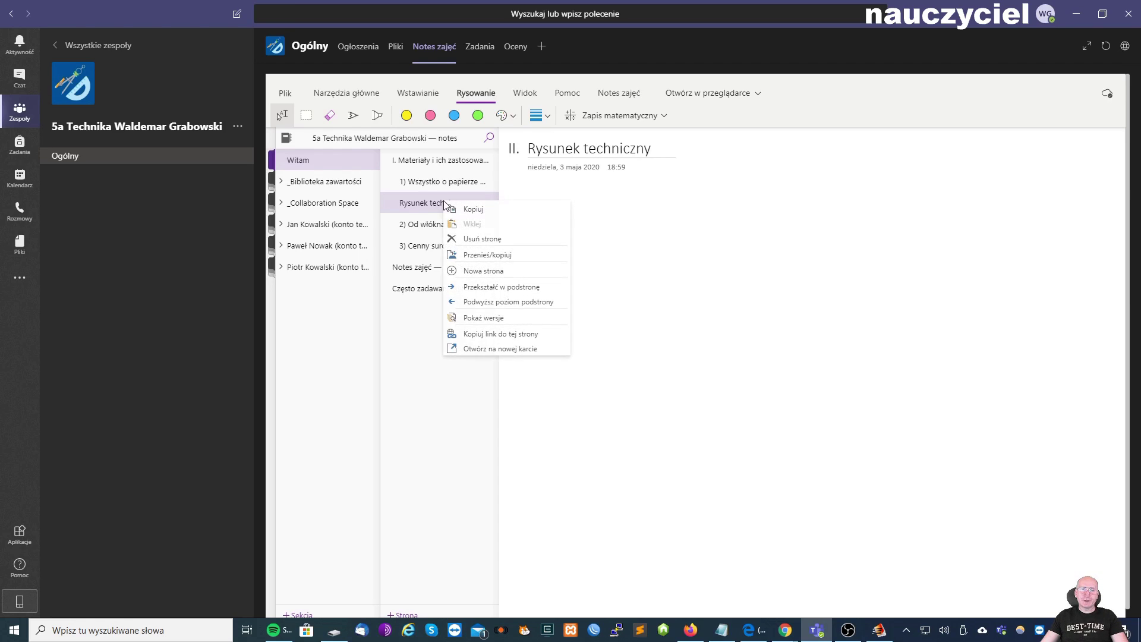
click(474, 301)
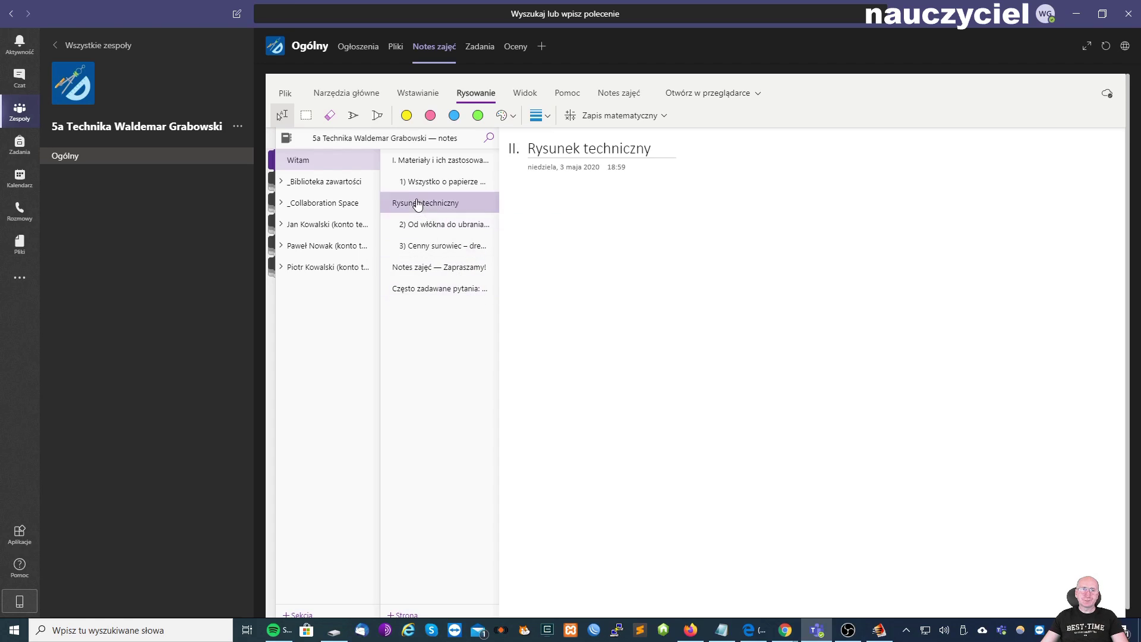
drag(417, 204, 419, 257)
Add a new page below the "Rysunek techniczny" chapter and title it "Jak powstaje rysunek techniczny".
key(ctrl+n)
text(Jak )
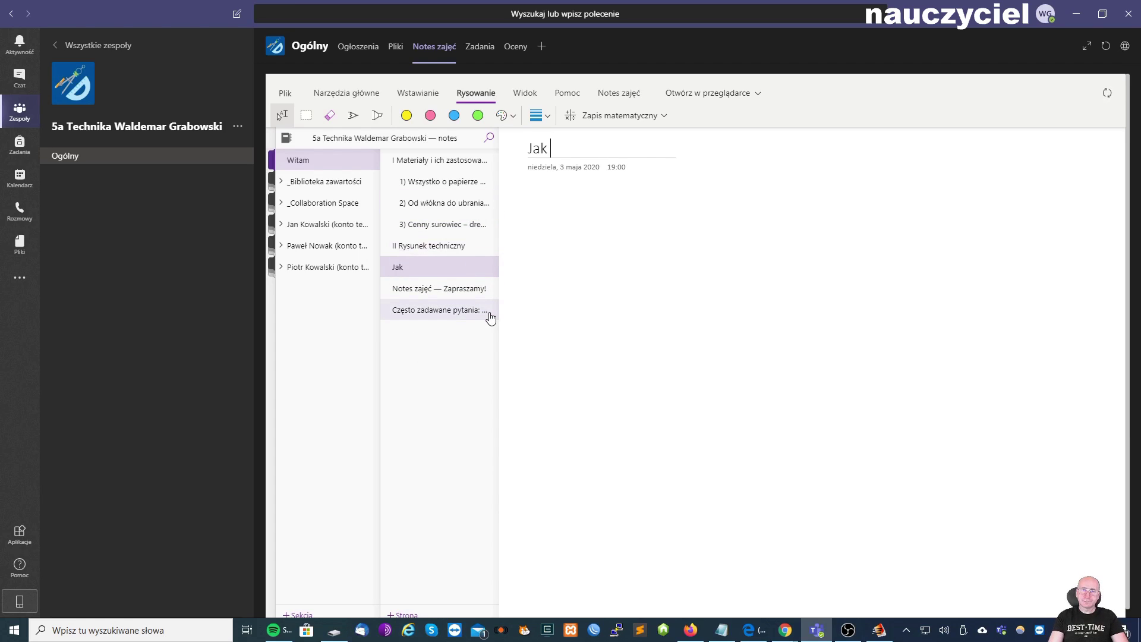
text(powstaje ryc)
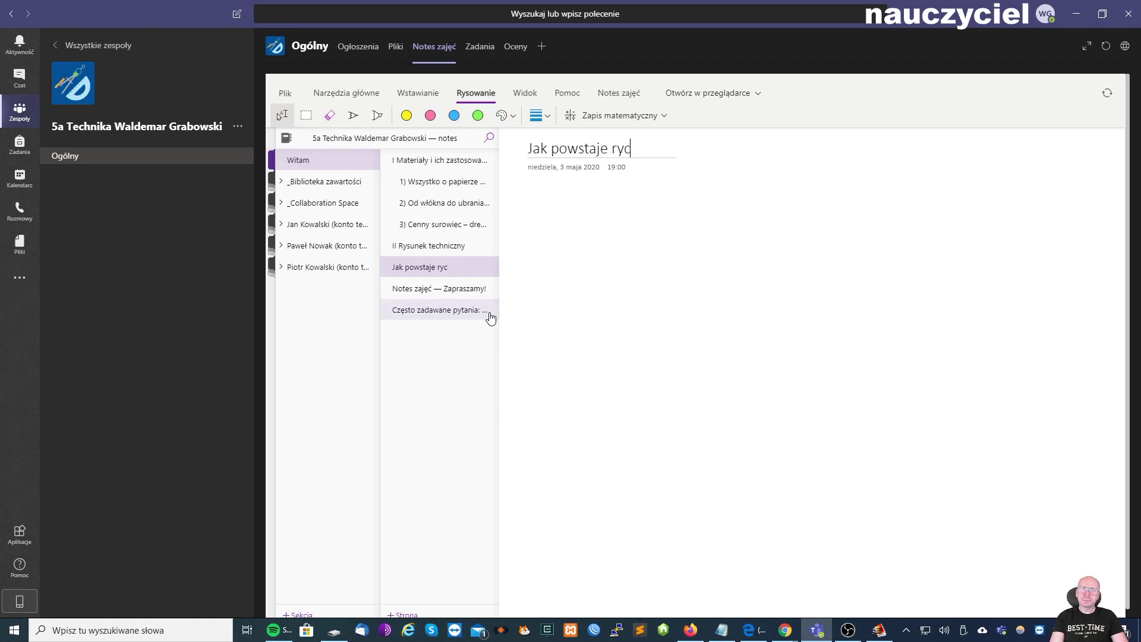
key(BackSpace)
text(synek tech)
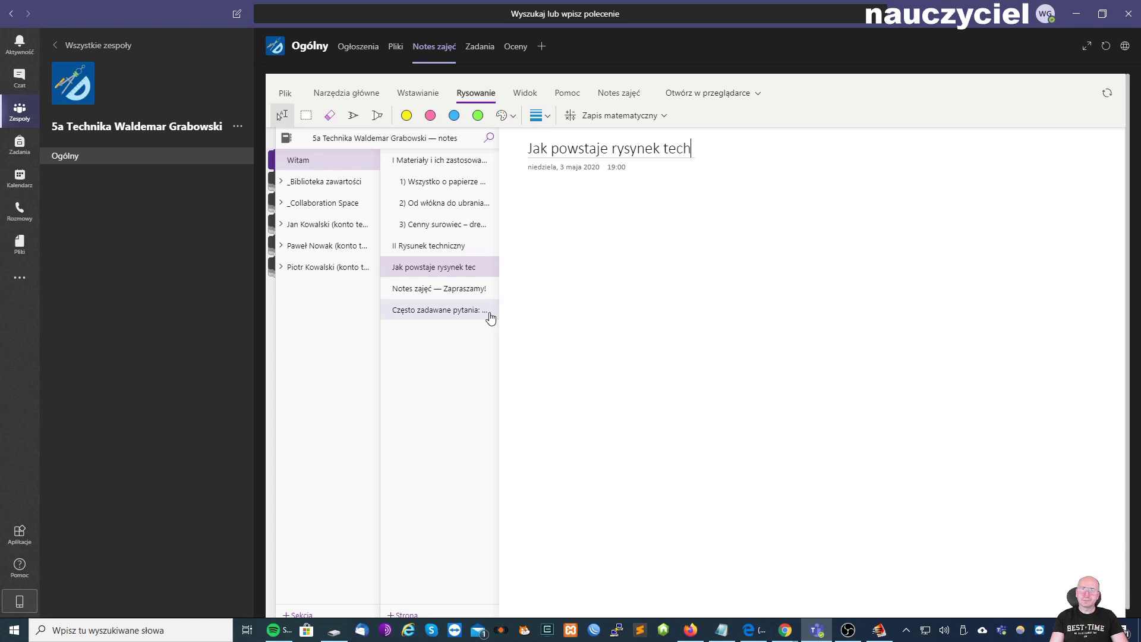
text(niczny)
key(Left)
key(Left)
key(Left)
key(Left)
key(Left)
key(Left)
key(Left)
key(Left)
key(Left)
key(Left)
key(Left)
key(Left)
key(Left)
key(Left)
key(Left)
key(Left)
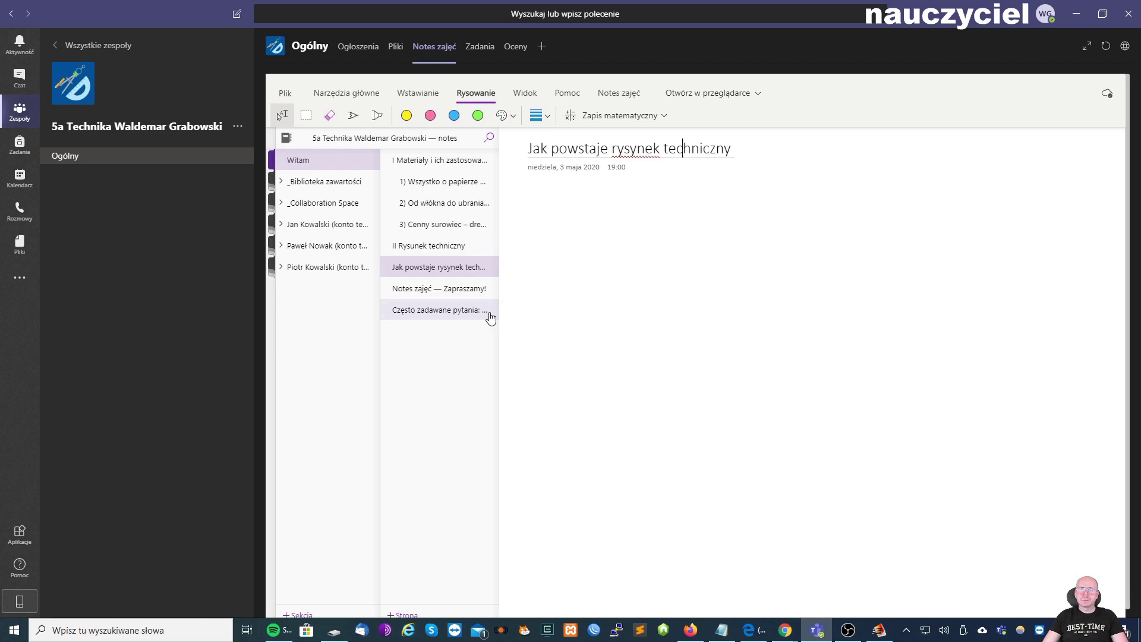
key(Delete)
text(u)
key(End)
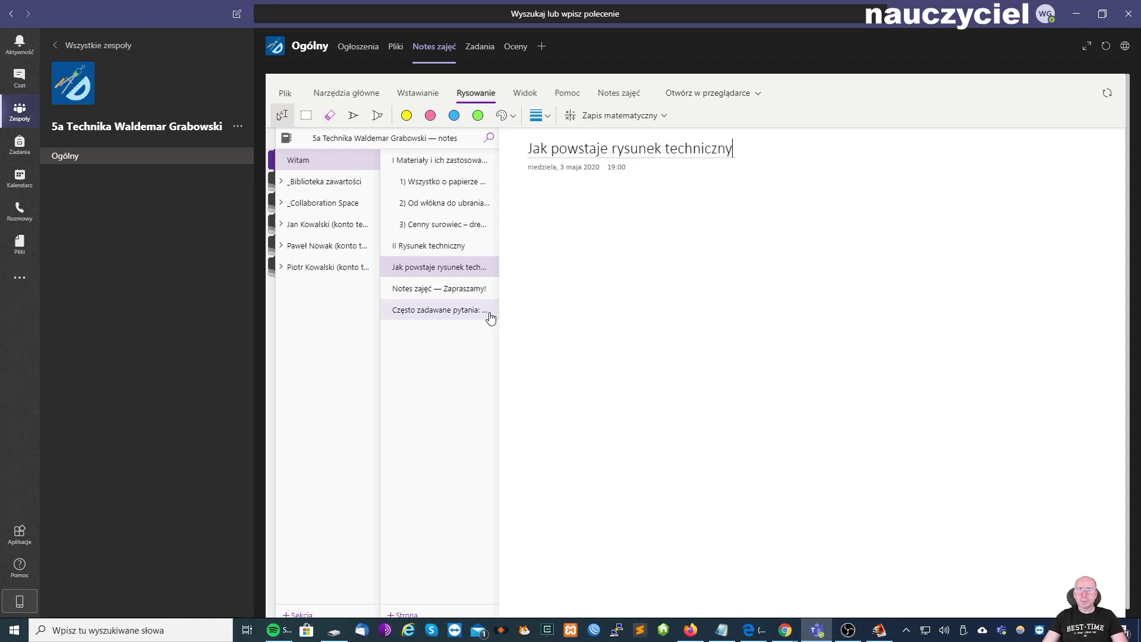
Number the "Jak powstaje rysunek techniczny" title by putting "4)" in front of it.
key(Home)
text(4))
key(End)
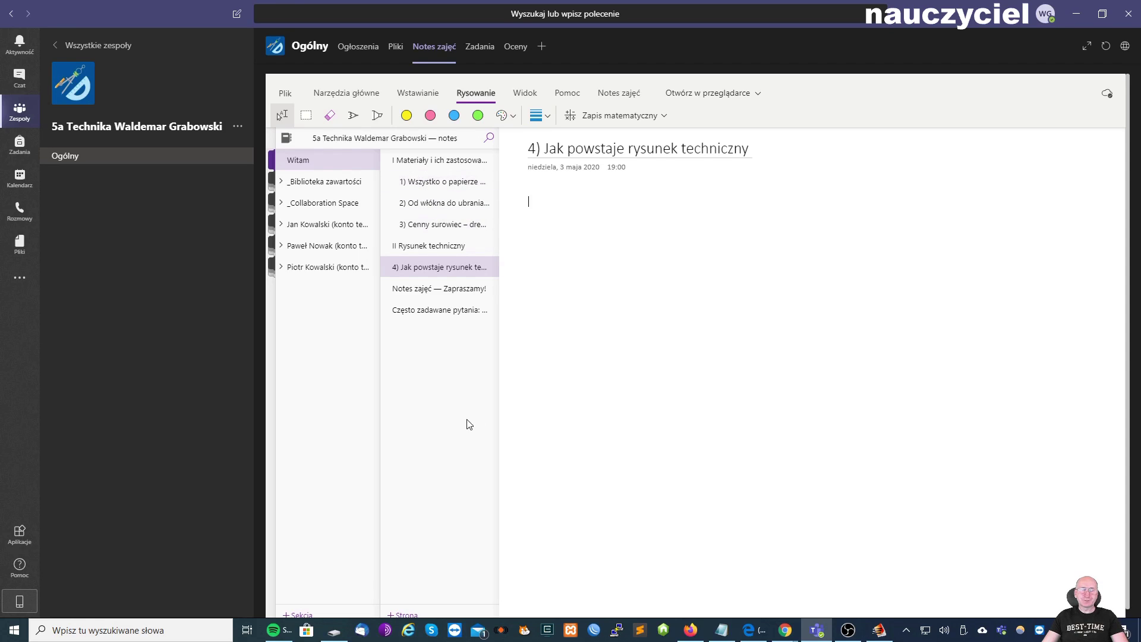
Create a new section named "Notatki z zajęć" in the content library (_Biblioteka zawartości).
click(446, 182)
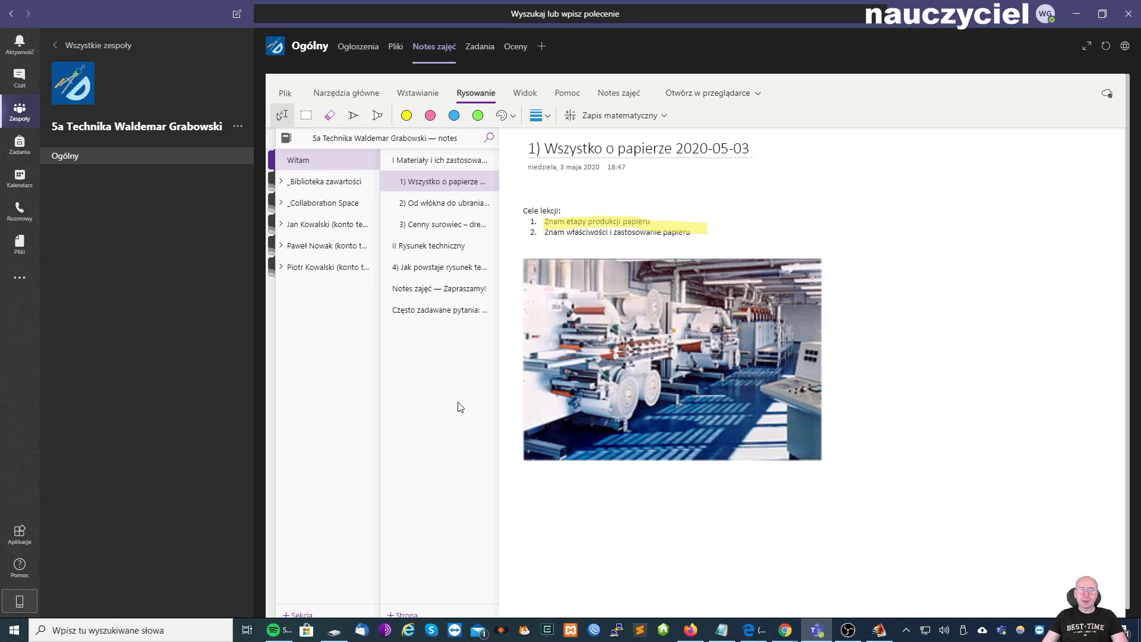
click(325, 181)
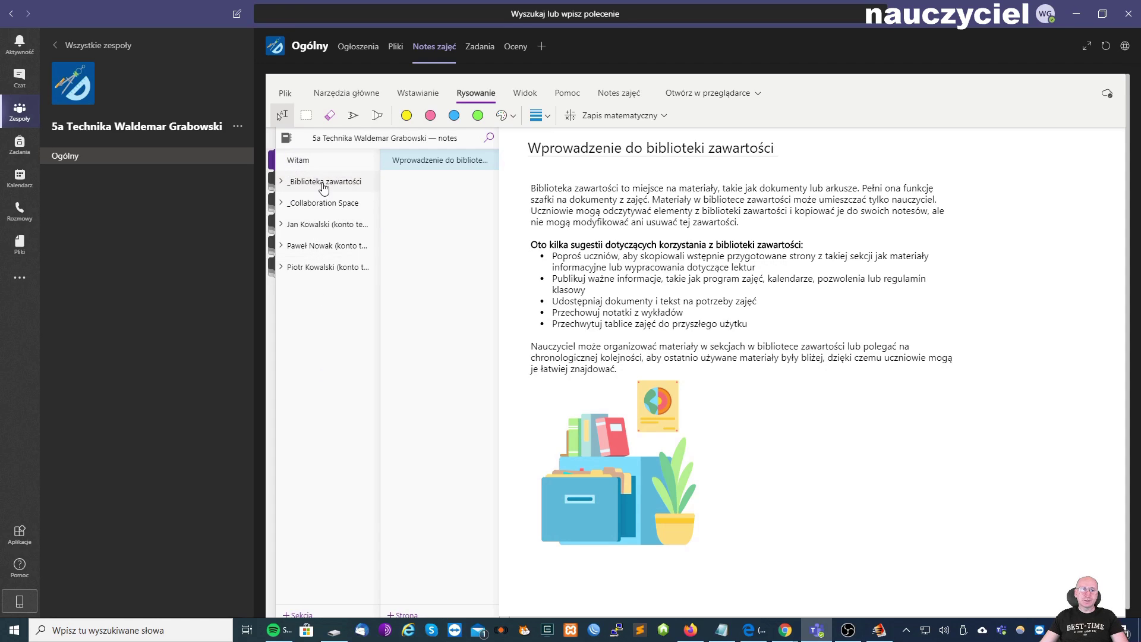
click(281, 182)
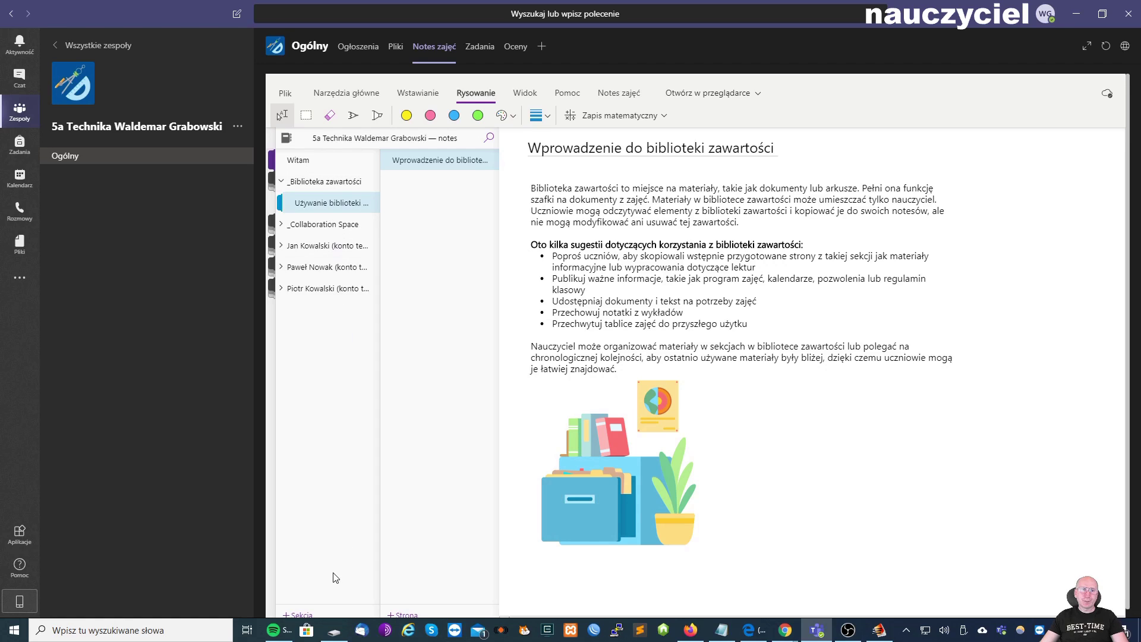
right_click(303, 199)
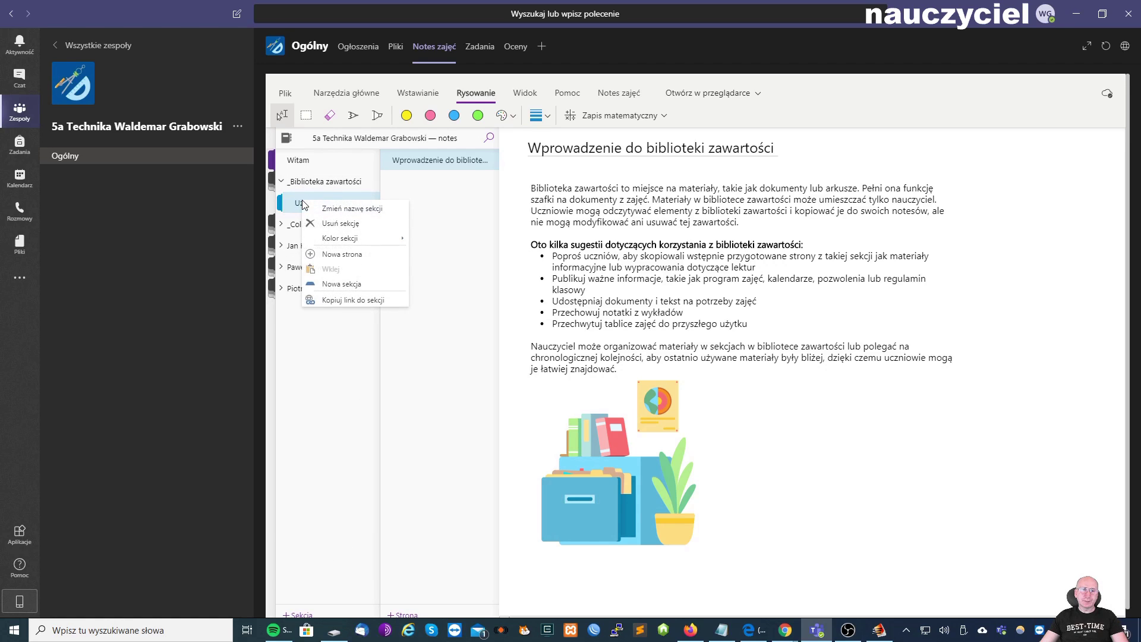
click(330, 284)
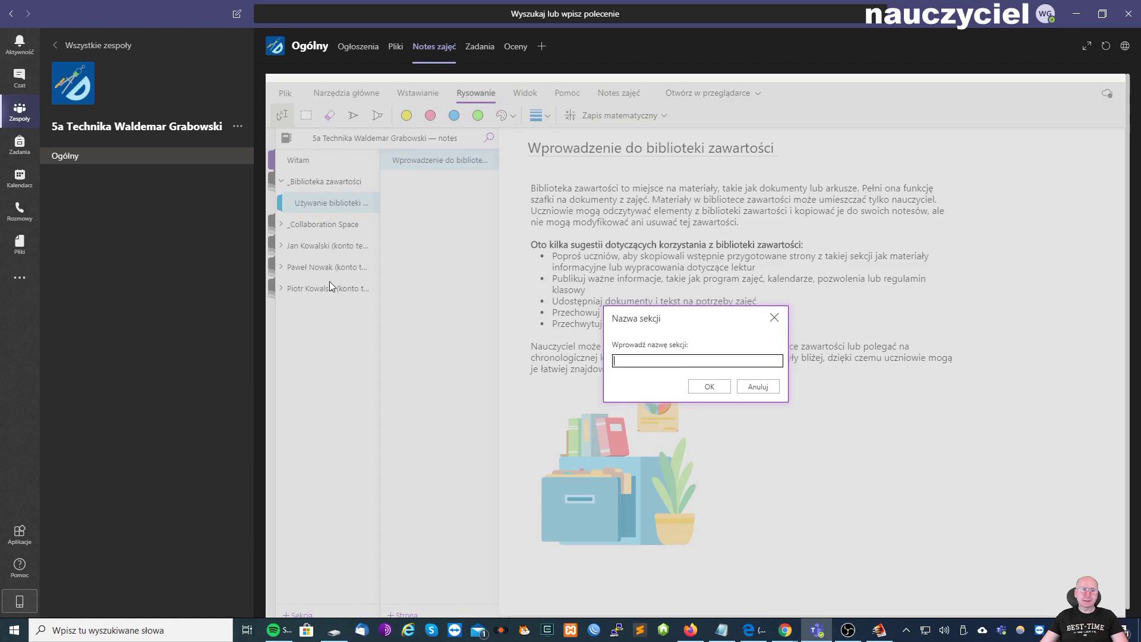
key(BackSpace)
text(Notatk)
text(i z zajęć)
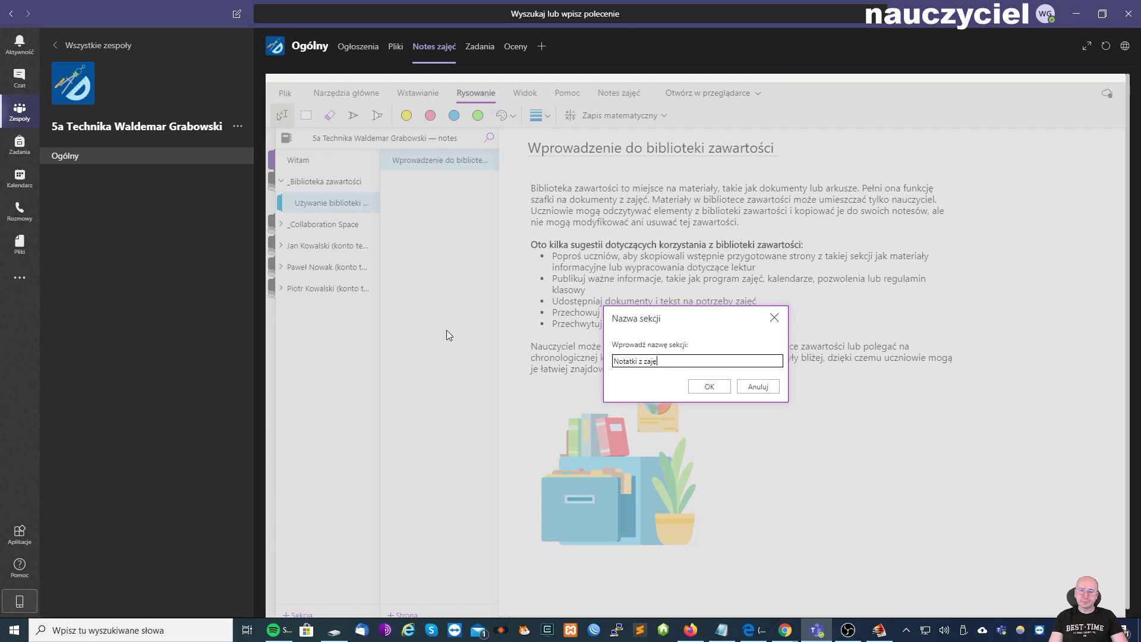
click(708, 386)
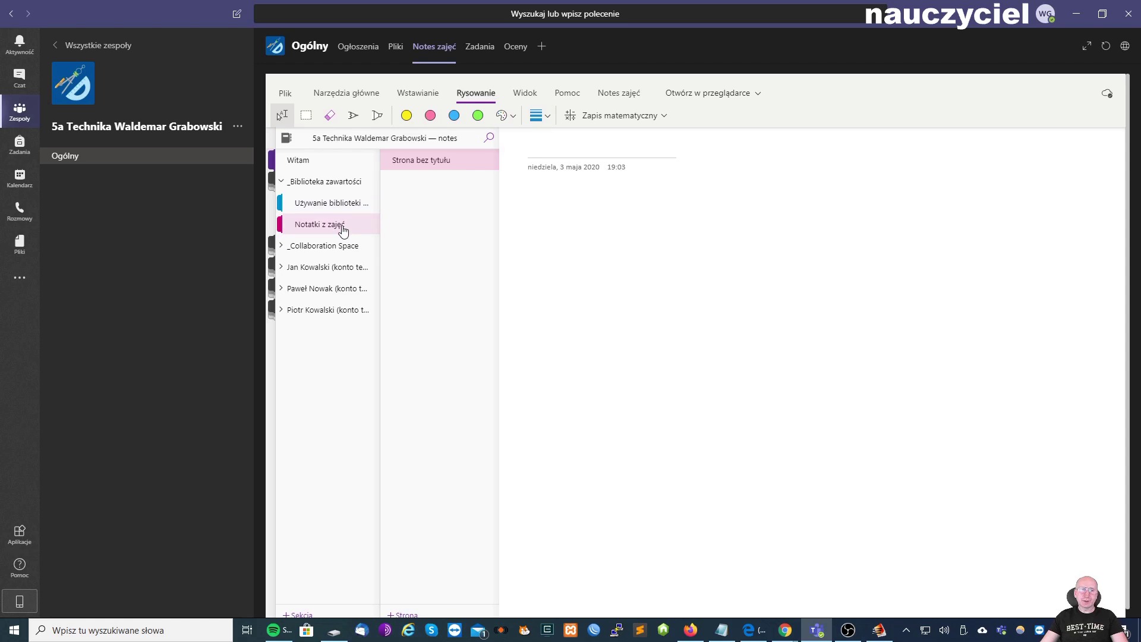
Title the untitled page of the "Notatki z zajęć" section "1) Wszystko o papierze".
click(594, 150)
text(Wszyst)
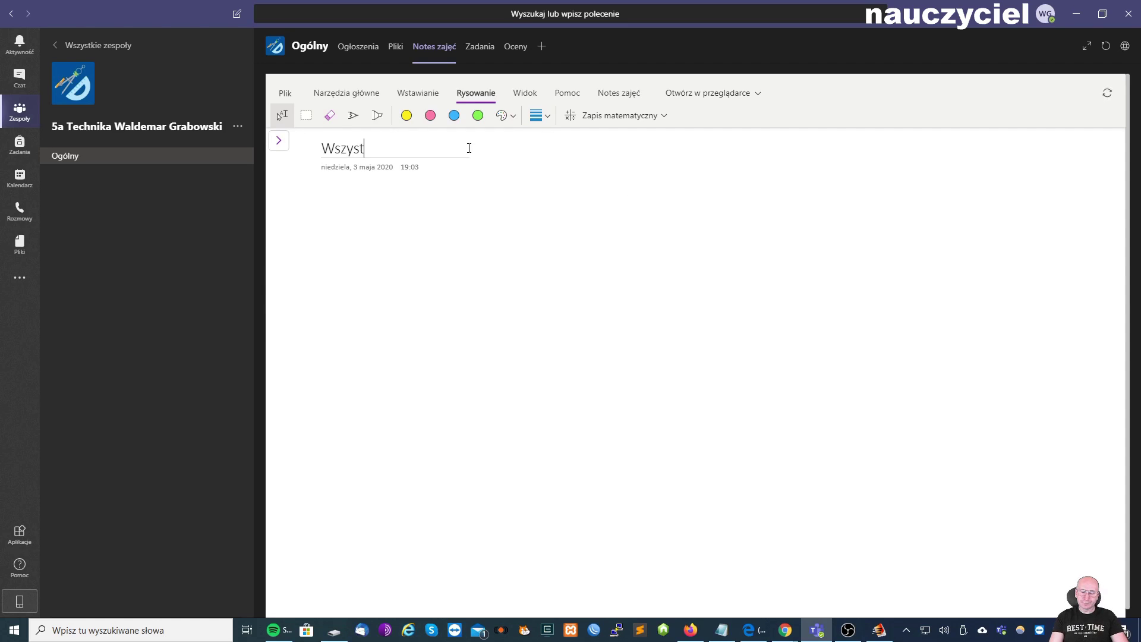
text(ko o papierze)
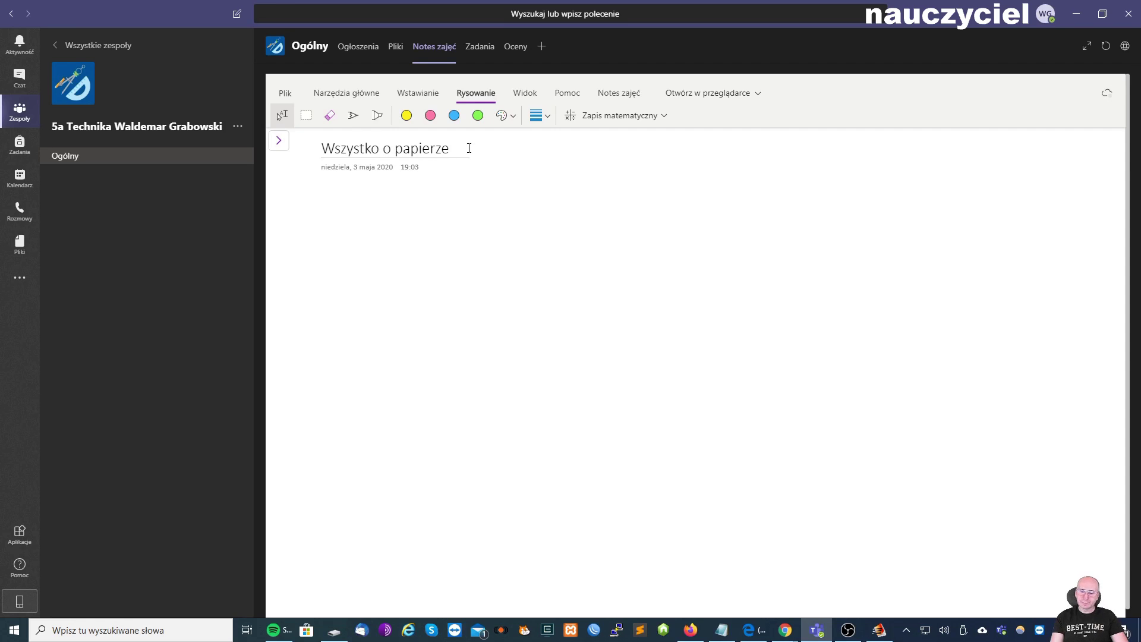
key(Home)
text(1))
key(End)
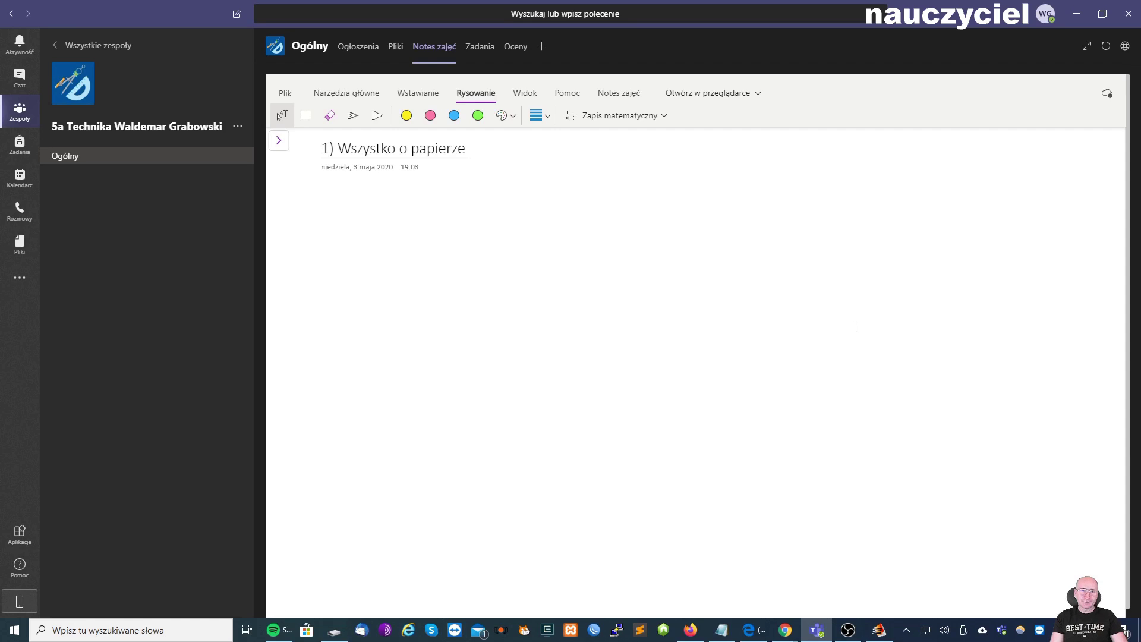
Write the exercise line "Ćwiczenie 1. Podręcznik str. 6 (poniżej wpisz odpowiedź)" in the page body.
text(wiczerni)
key(BackSpace)
key(BackSpace)
key(BackSpace)
text(nie )
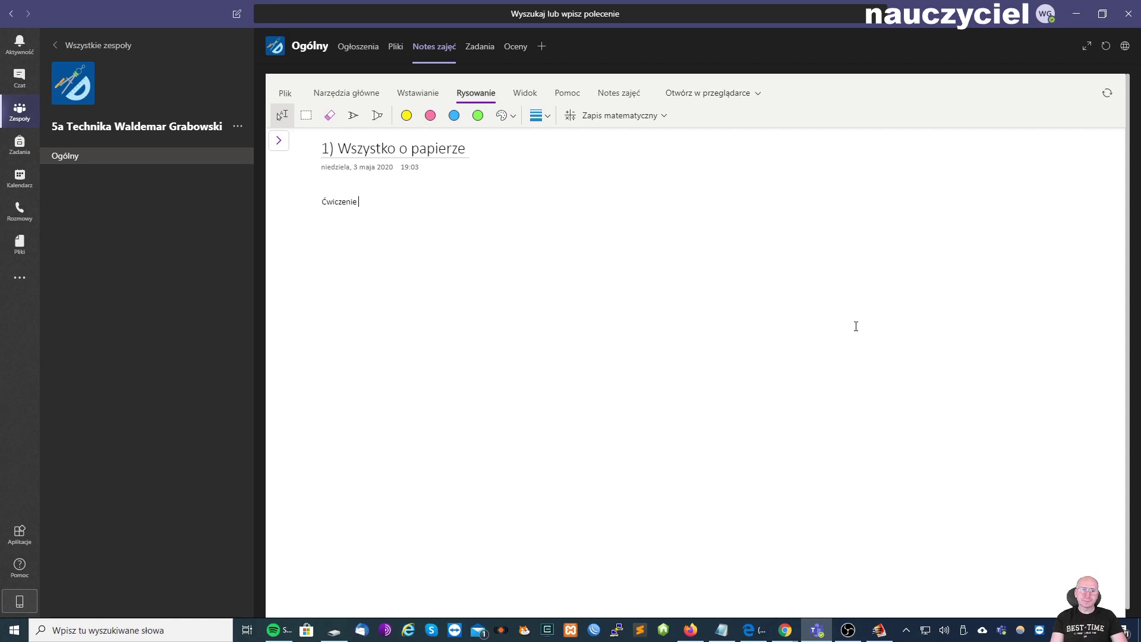
text(1. Podręcznik str)
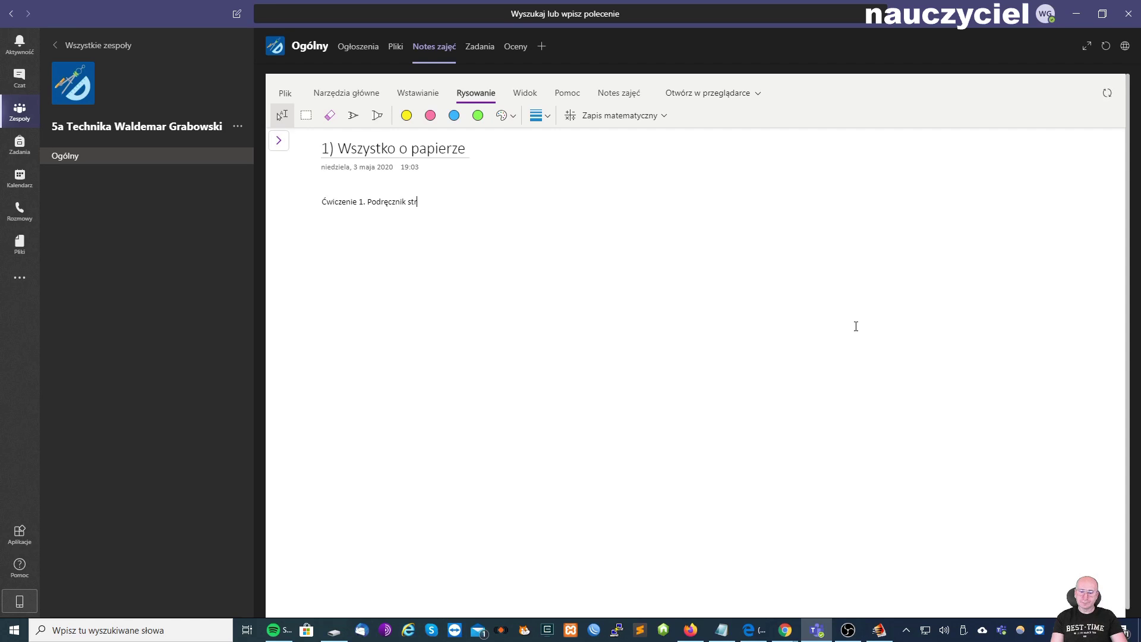
text(. 6 ())
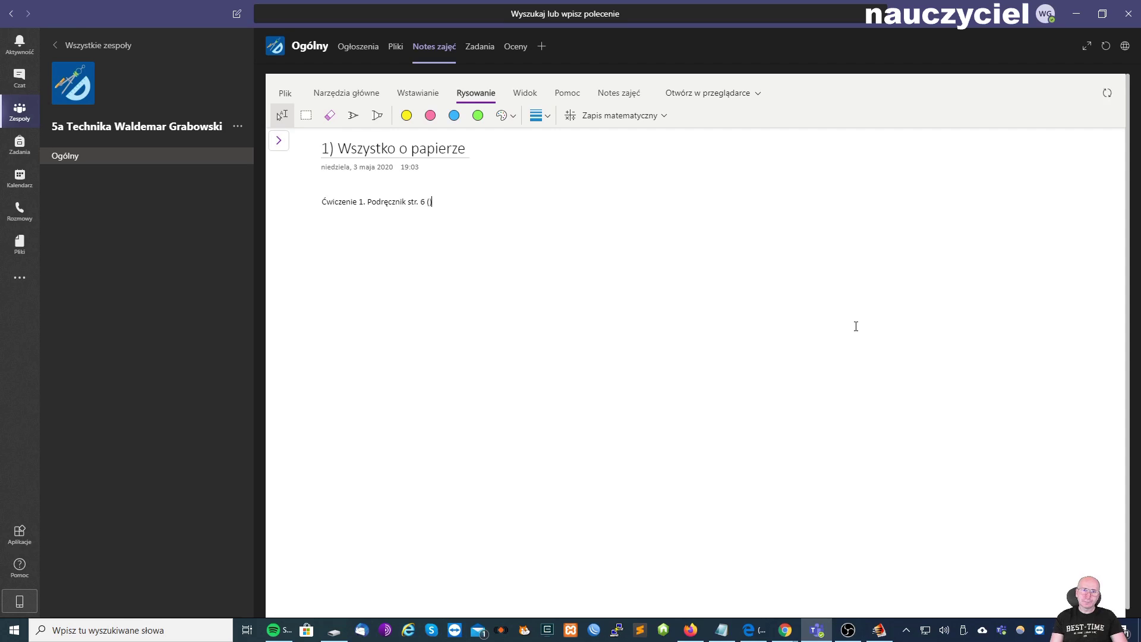
key(Left)
text(poni)
text(żej wpis)
text(z odpowiedź)
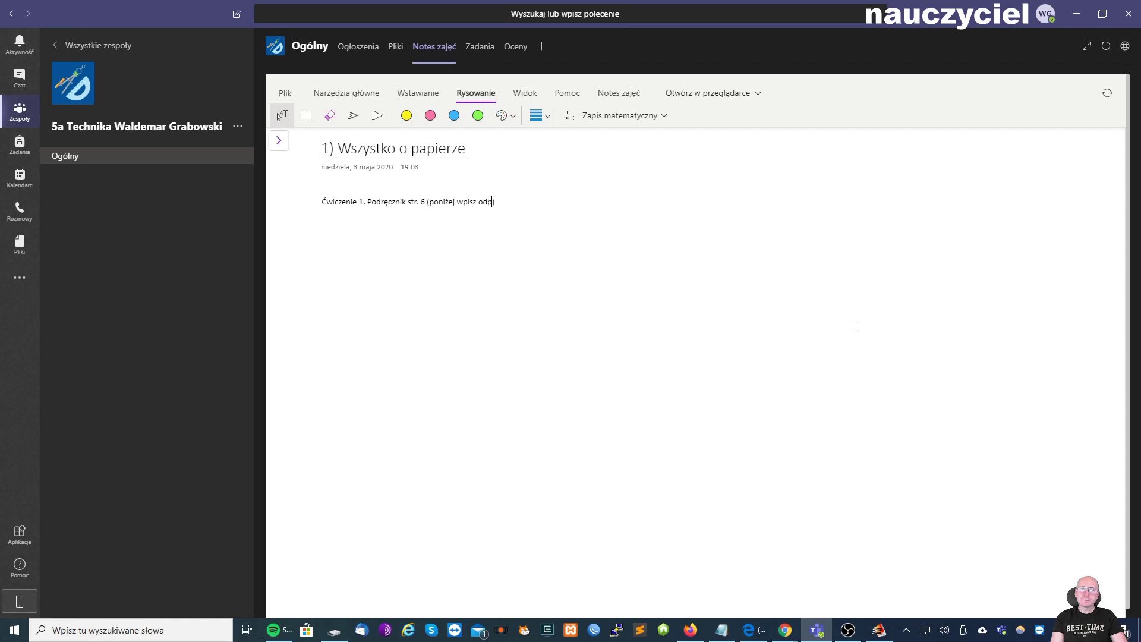
Make the text "Ćwiczenie 1. Podręcznik str. 6" bold and set its font size to 14.
drag(321, 201, 427, 200)
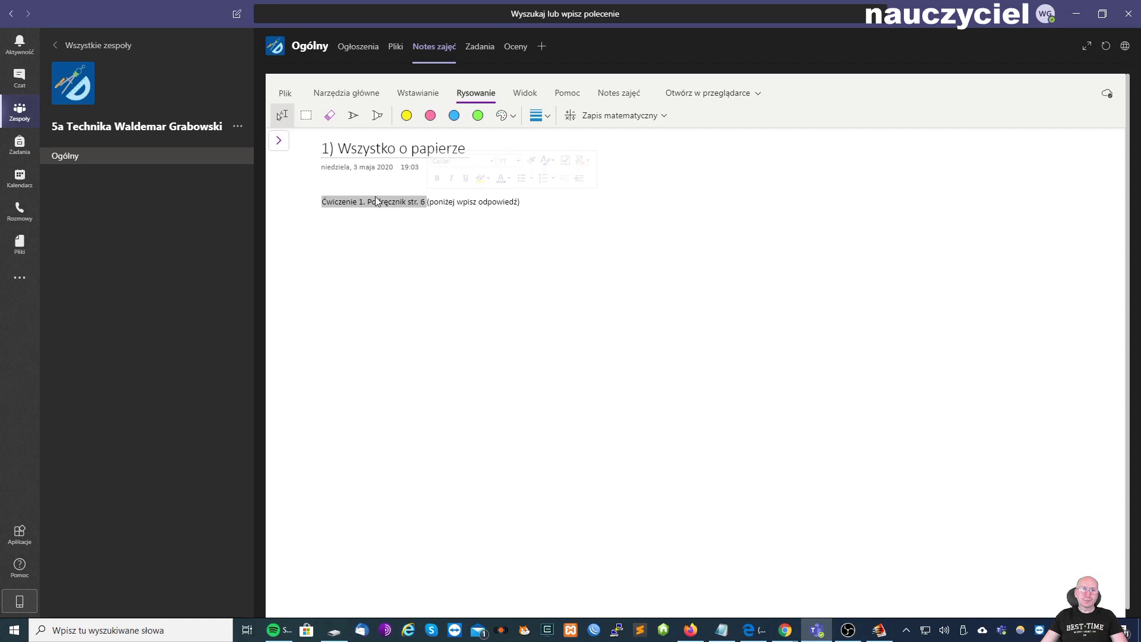
click(350, 93)
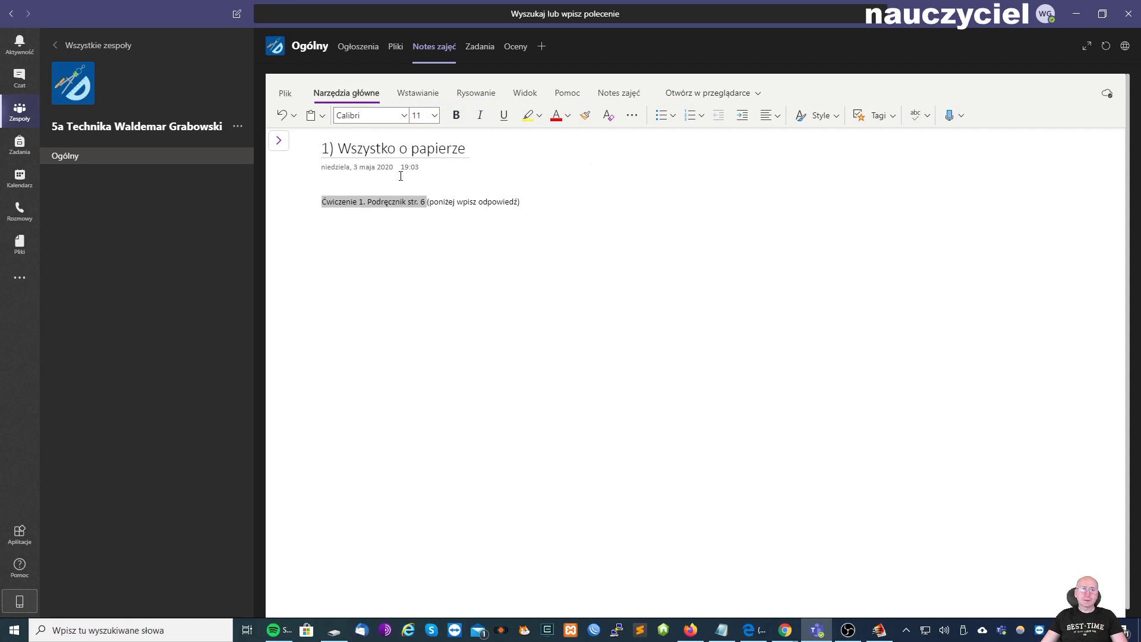
click(456, 115)
click(436, 116)
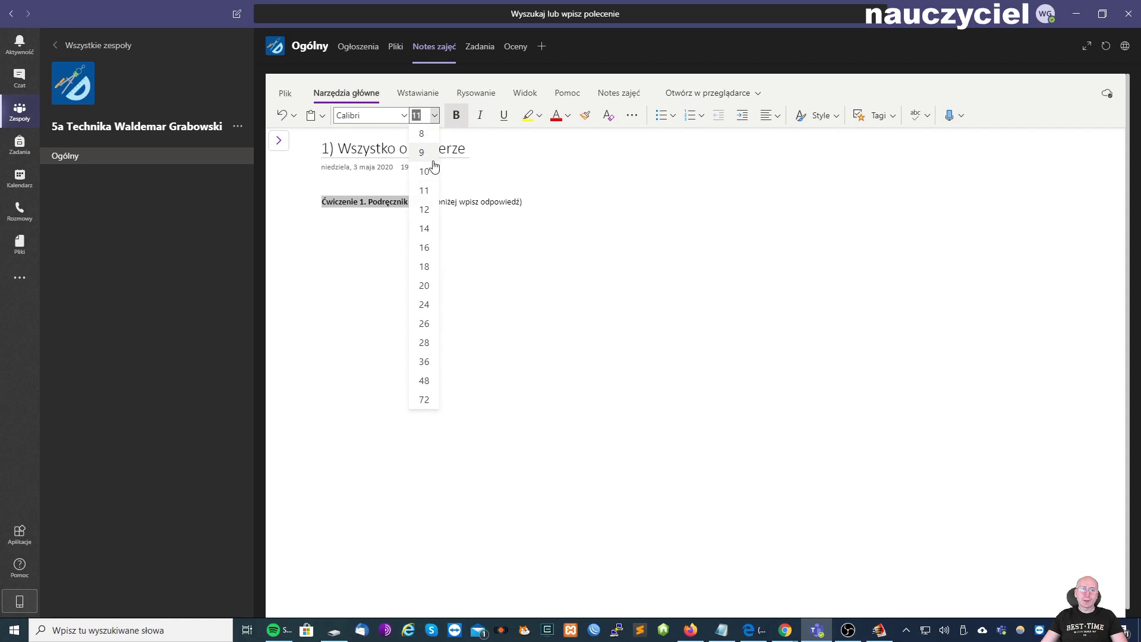
click(427, 237)
Colour the hint "(poniżej wpisz odpowiedź)" in the exercise line red.
drag(458, 202, 552, 202)
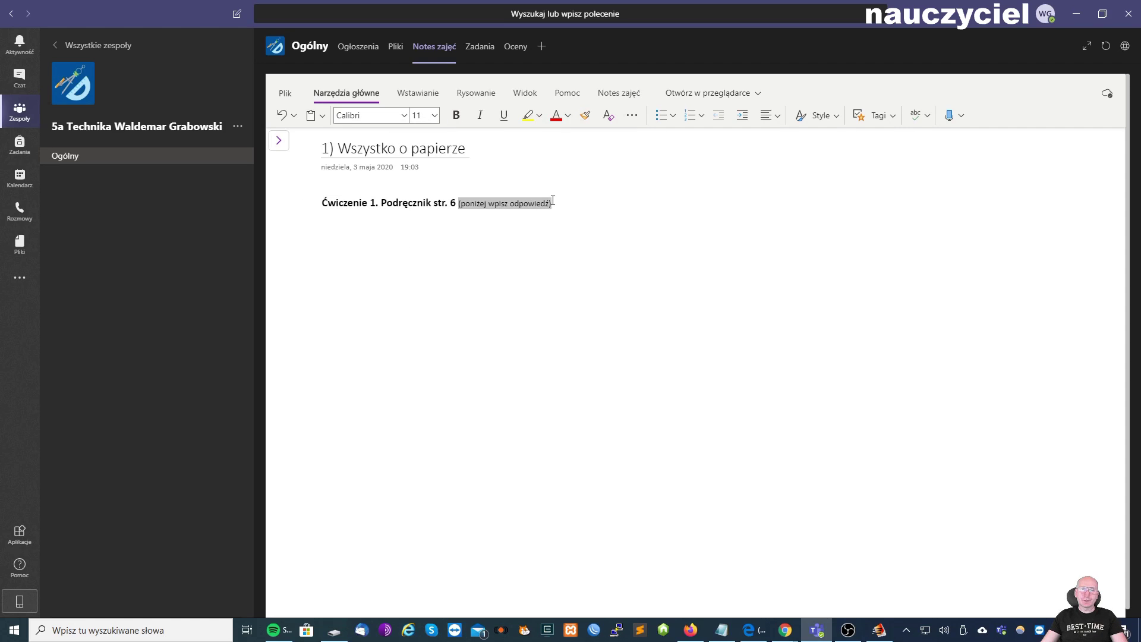
click(556, 115)
click(556, 203)
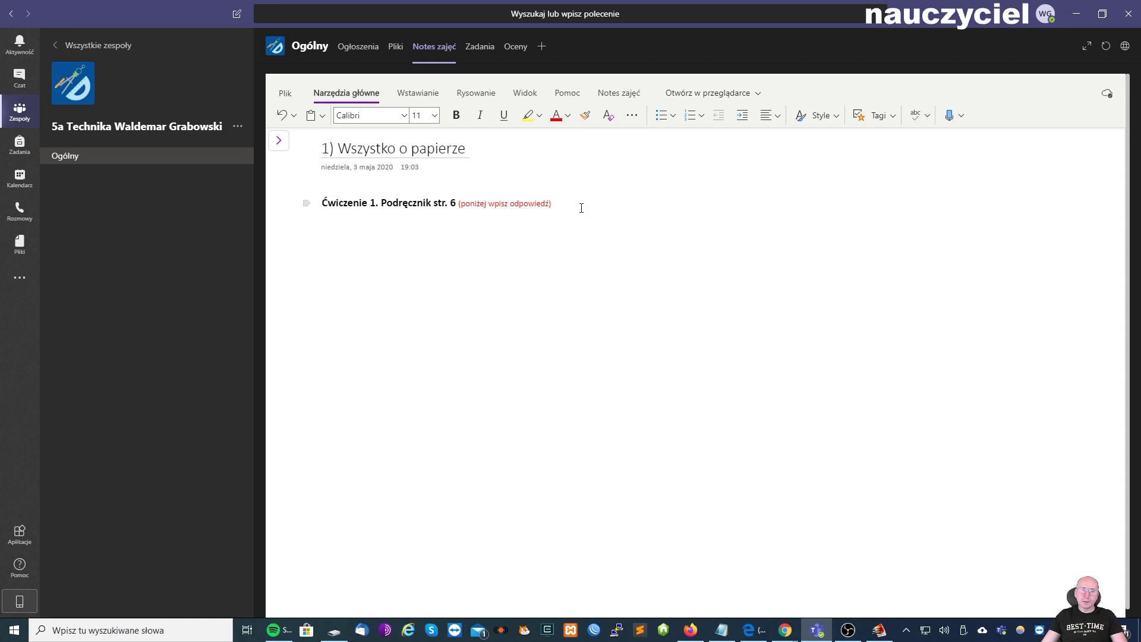
Add an empty line below the Ćwiczenie 1 line and try to paste a copy of the exercise line there.
drag(581, 209, 317, 203)
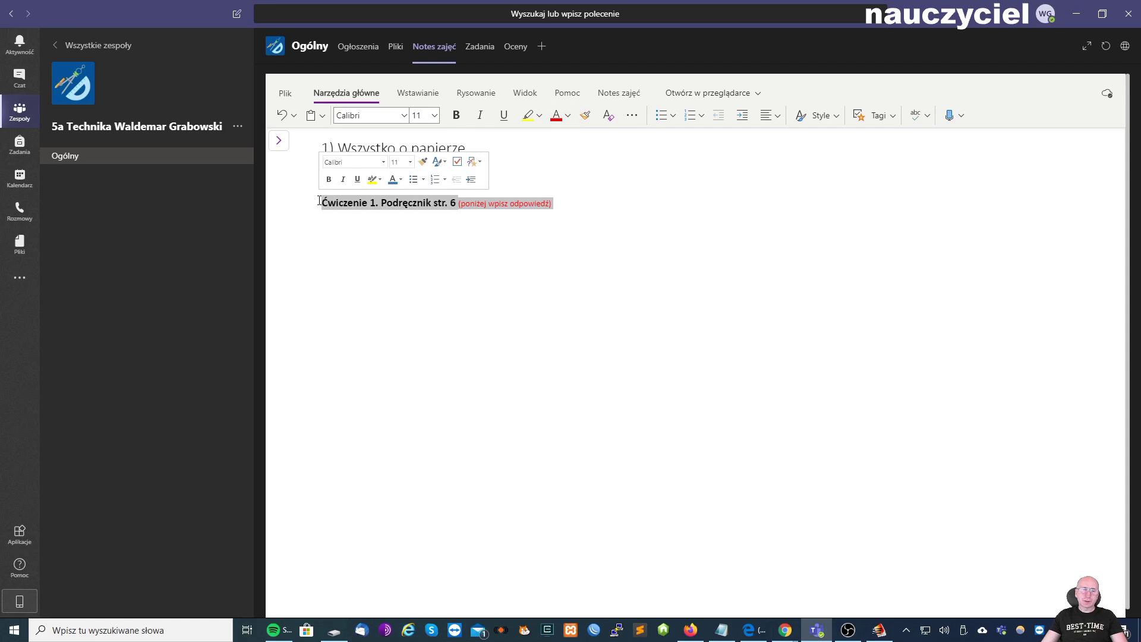
click(311, 115)
click(333, 159)
click(573, 206)
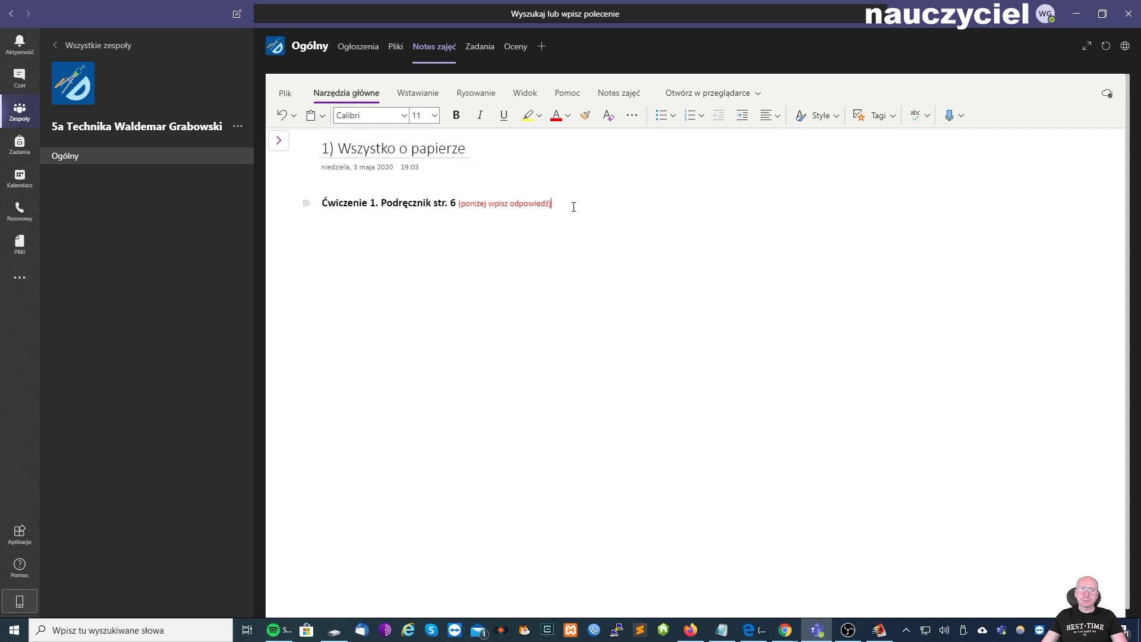
key(Return)
click(323, 116)
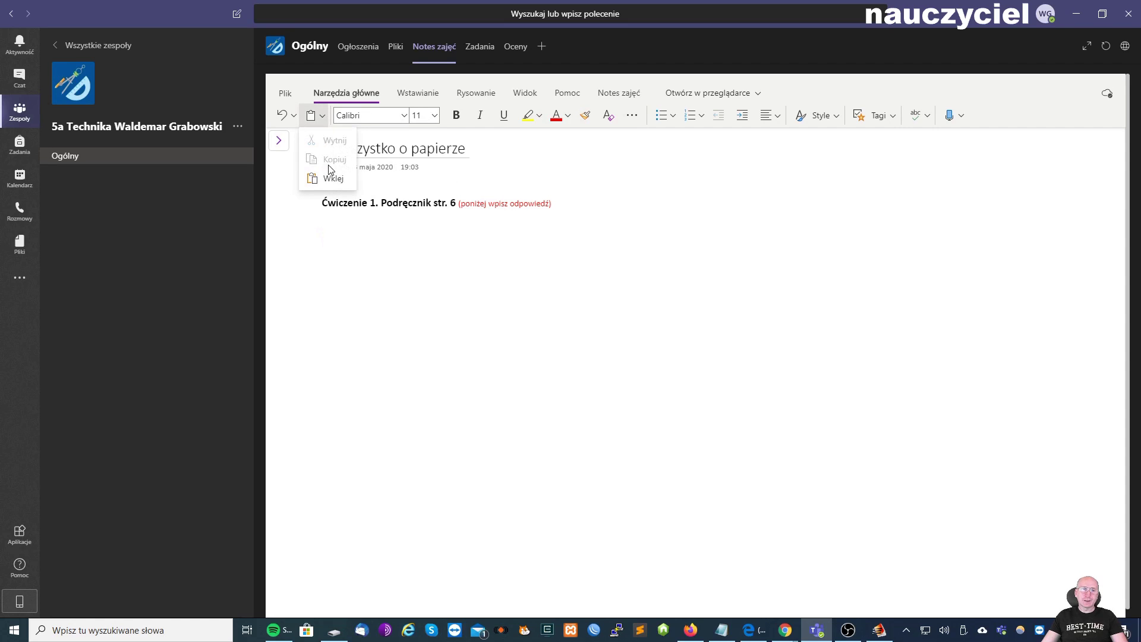
click(327, 179)
key(Escape)
click(322, 116)
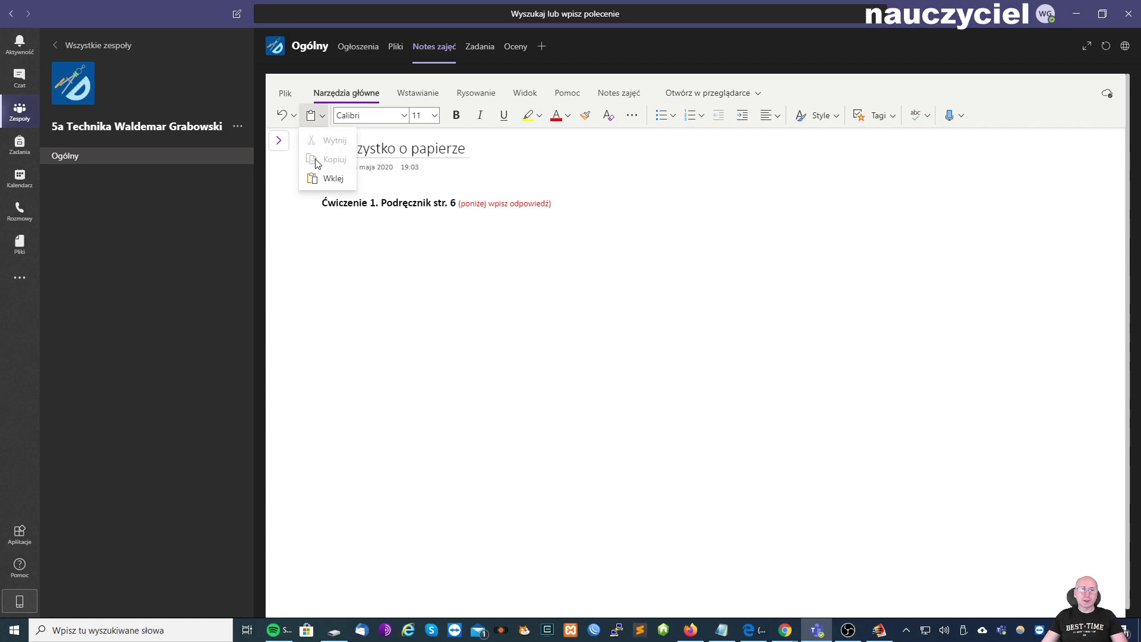
click(359, 237)
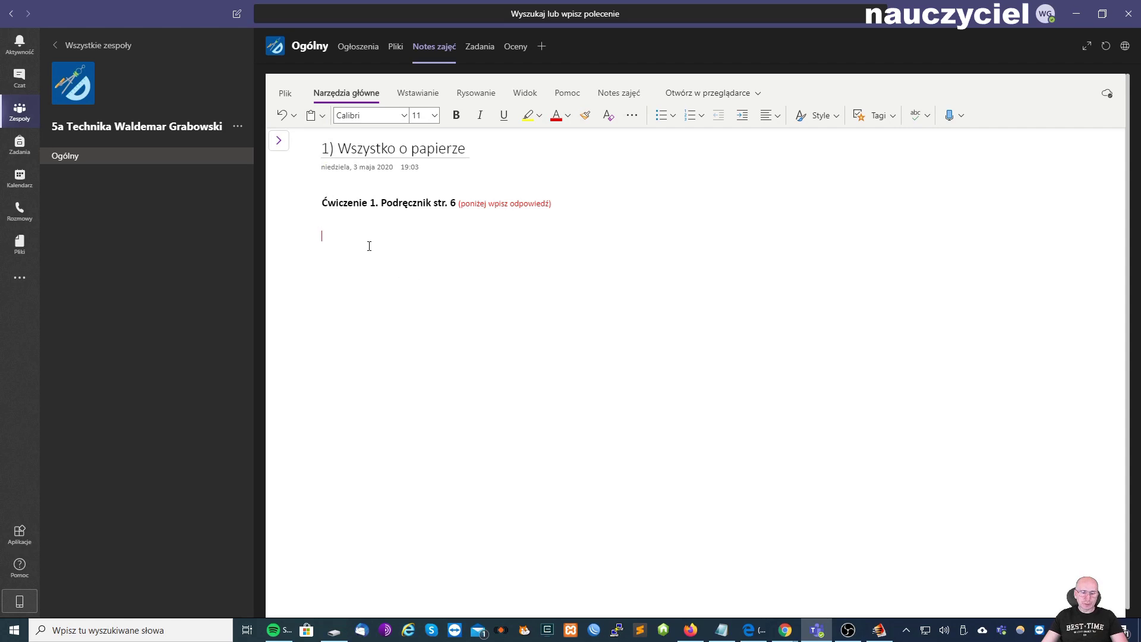
Duplicate the formatted Ćwiczenie 1 line below itself and renumber the copy as Ćwiczenie 2.
drag(321, 203, 557, 204)
key(ctrl+c)
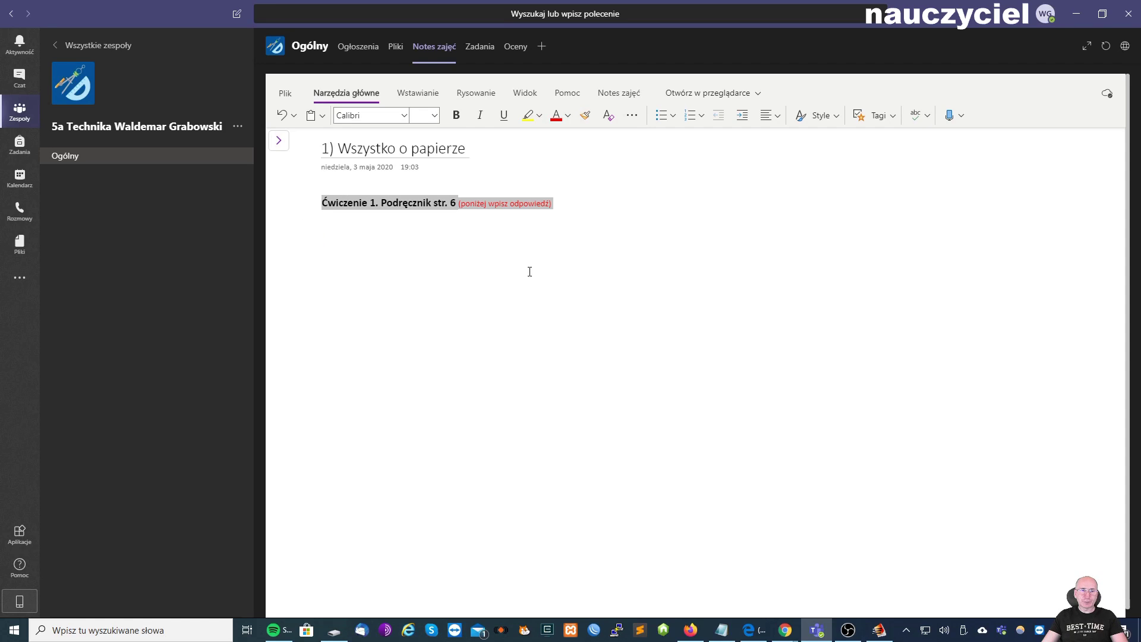
click(462, 261)
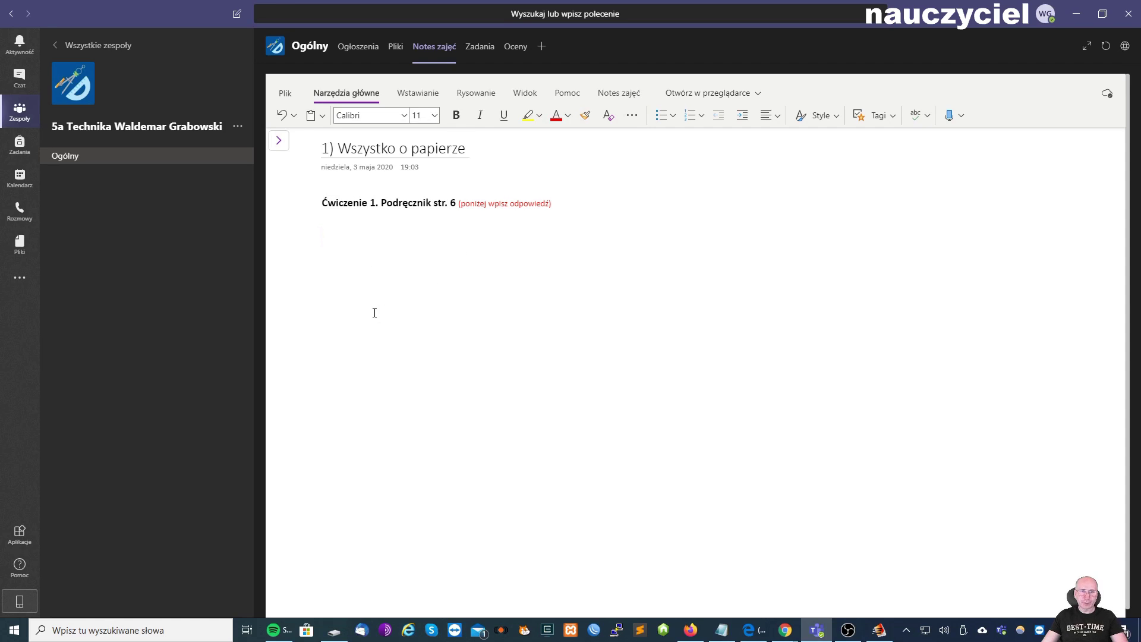
key(ctrl+v)
click(370, 237)
key(Delete)
text(2)
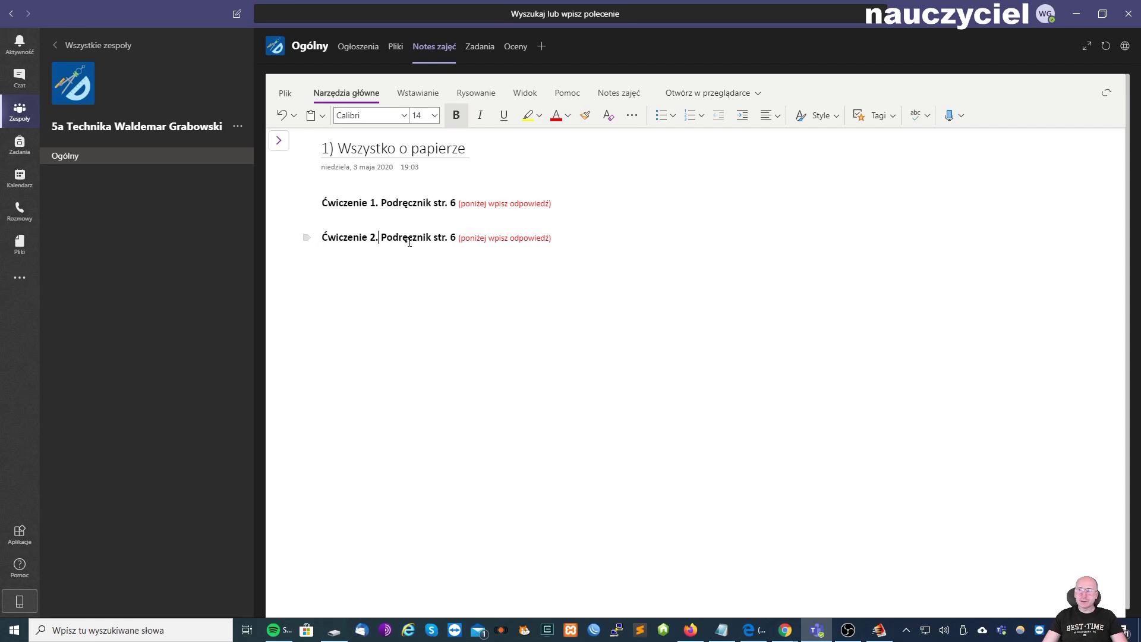
Space out the Ćwiczenie 2 line with blank lines, paste another exercise line below it and renumber that copy as Ćwiczenie 3.
key(Return)
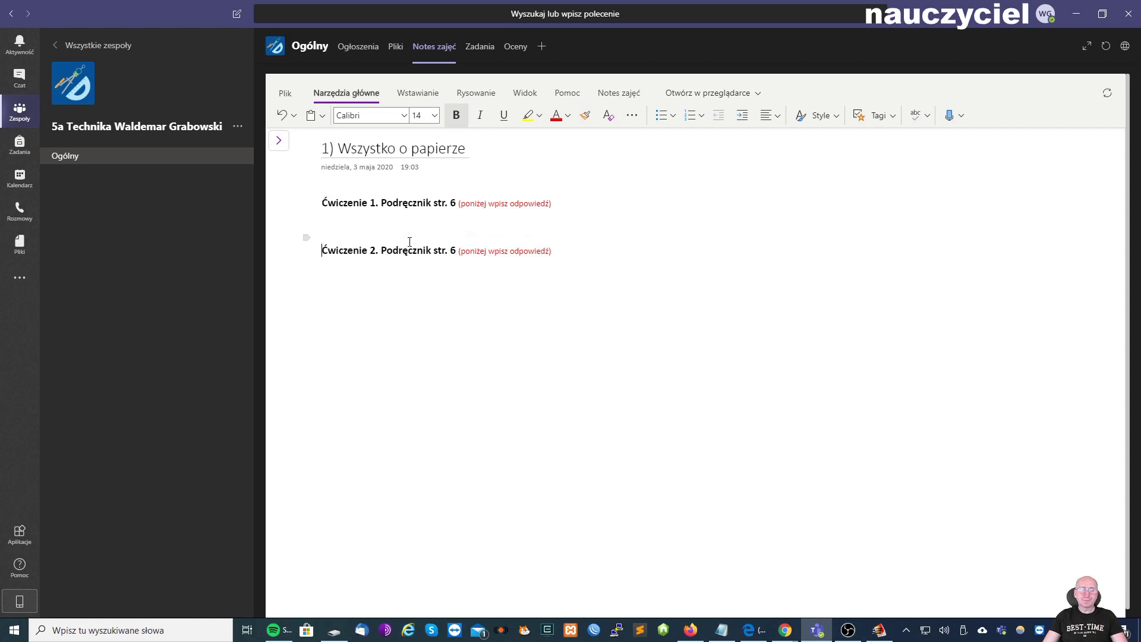
key(Return)
key(Return)
key(ctrl+v)
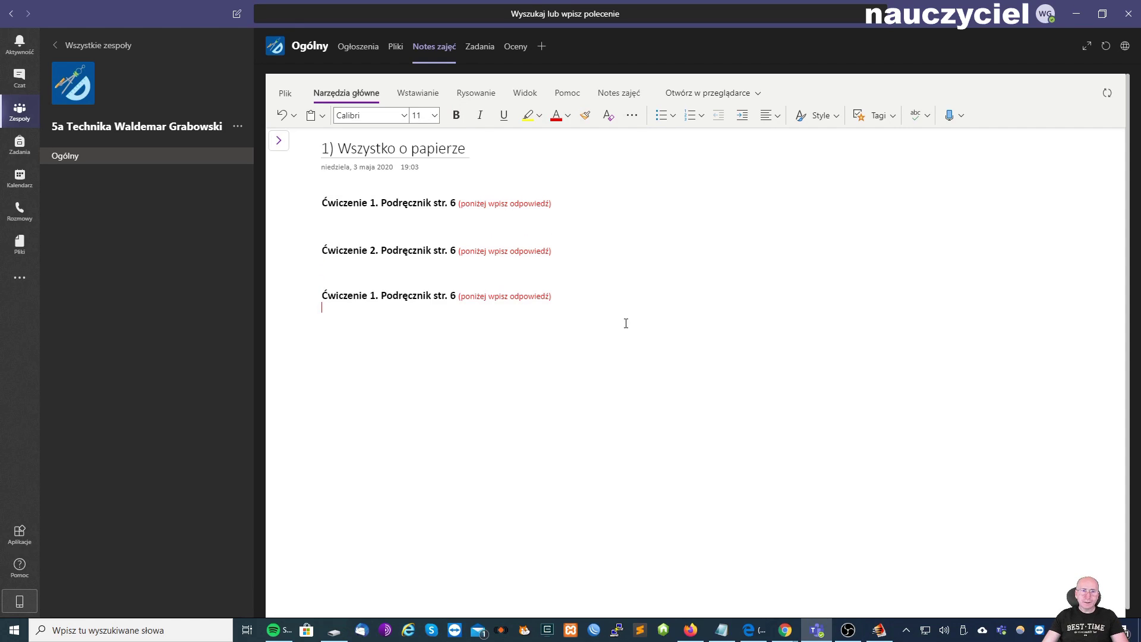
key(Up)
key(Right)
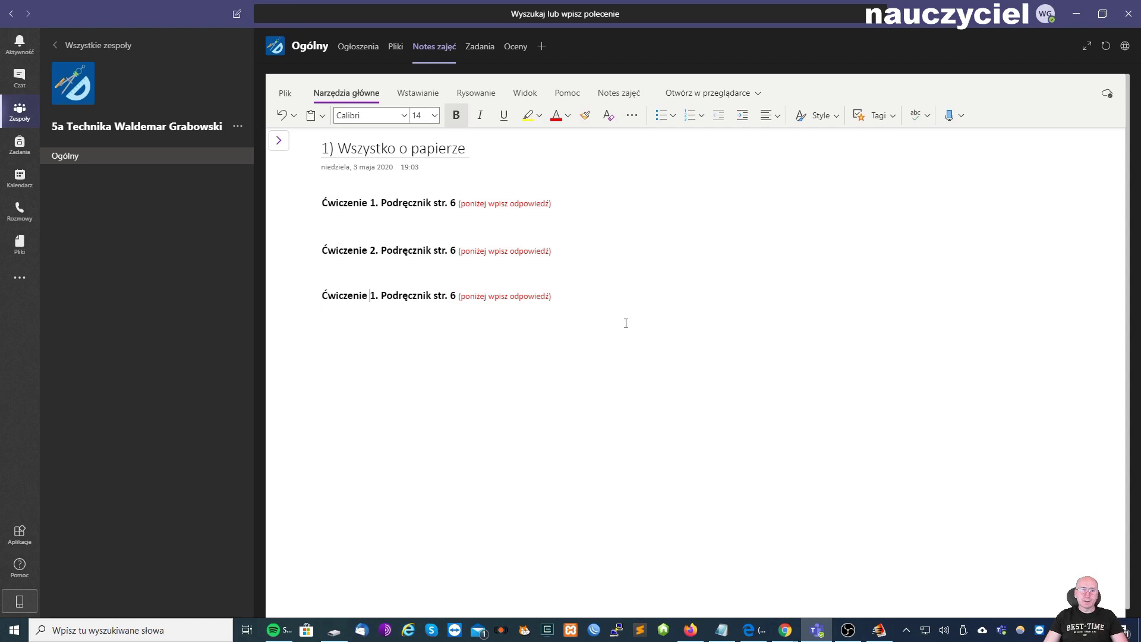
key(ctrl+Right)
key(Delete)
text(3)
Change the textbook page in the Ćwiczenie 3 line to 8.
key(Right)
key(Right)
key(Right)
key(Right)
key(Right)
key(Right)
key(Right)
key(Right)
key(Right)
key(Right)
key(Right)
key(Right)
key(Right)
key(Right)
key(Right)
key(Right)
key(Right)
key(Right)
key(Right)
key(Right)
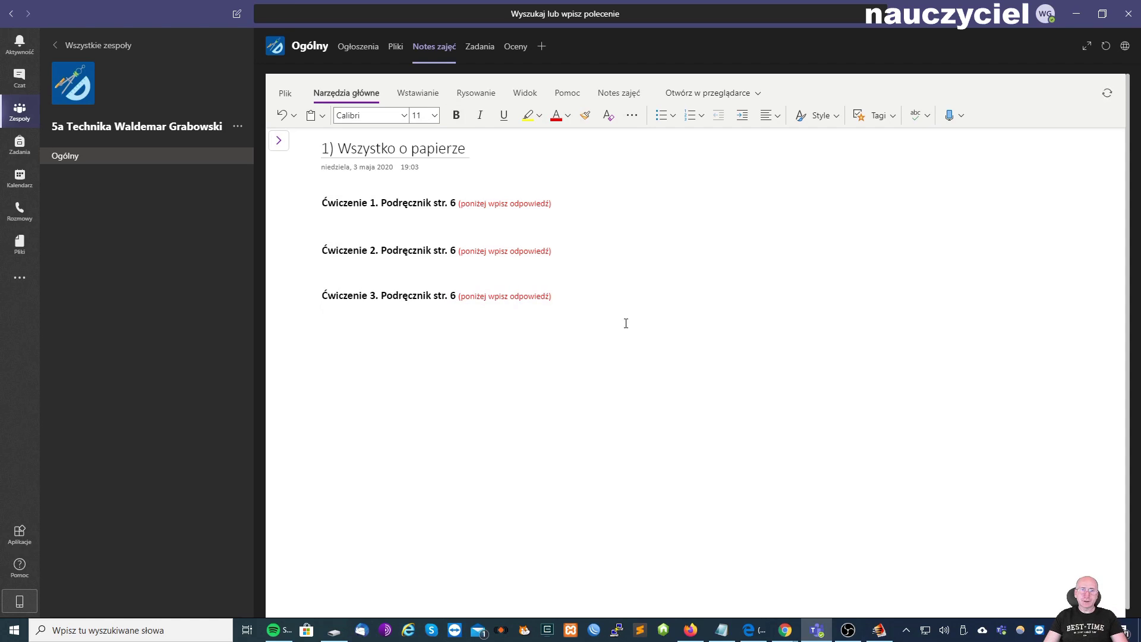
key(Left)
key(Left)
key(BackSpace)
text(8)
Distribute the page "1) Wszystko o papierze" to the "Notatki z zajęć" section of all students' notebooks.
click(279, 141)
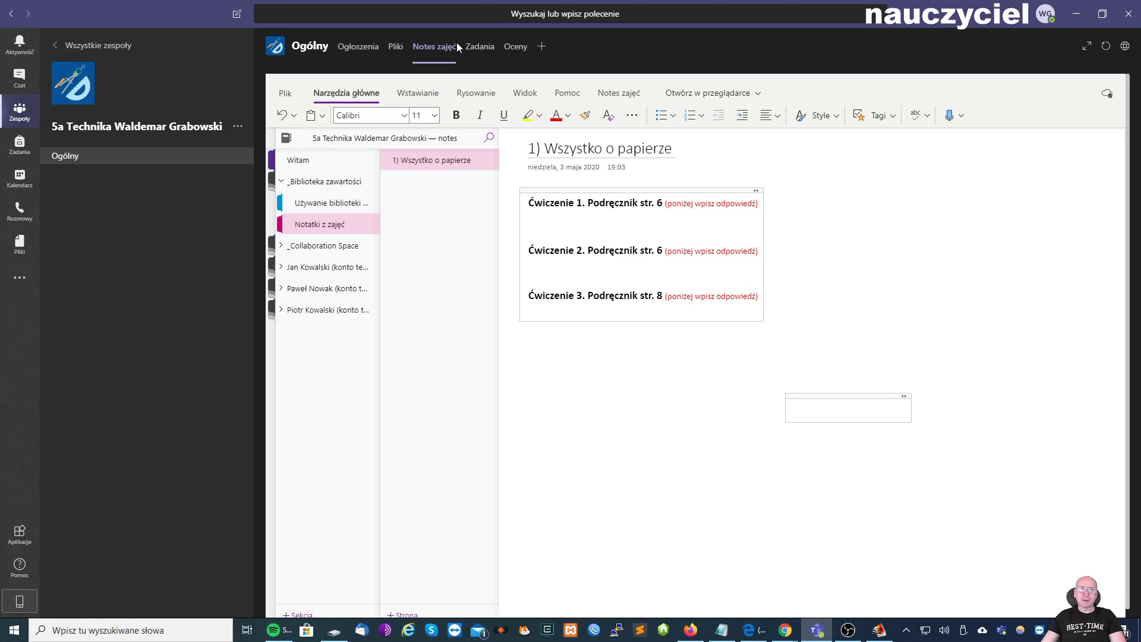
click(620, 93)
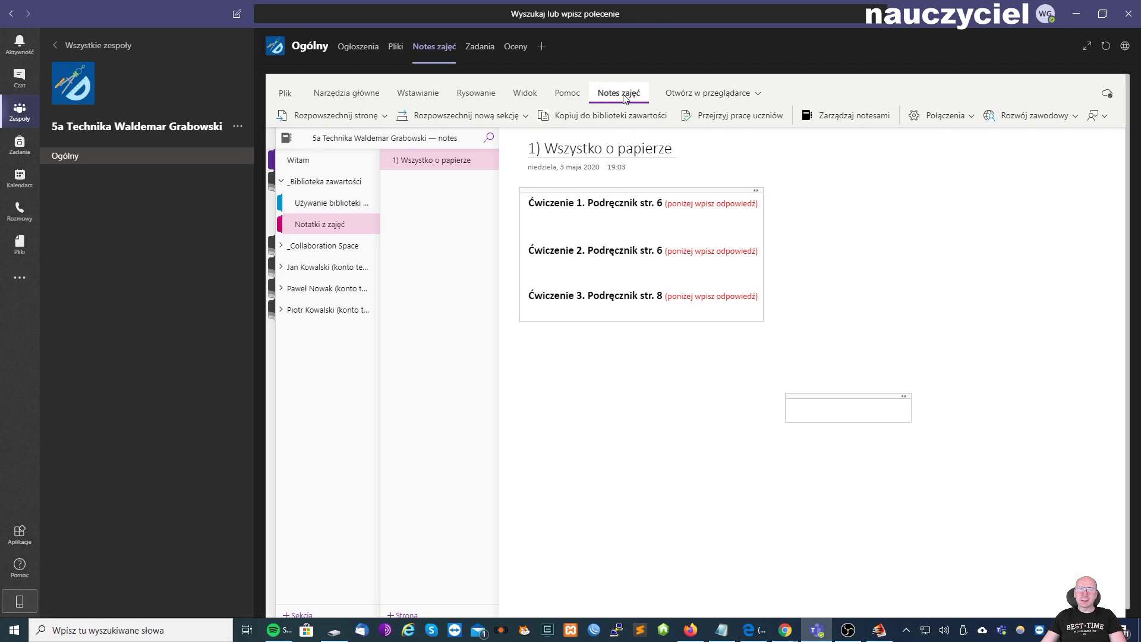
click(369, 116)
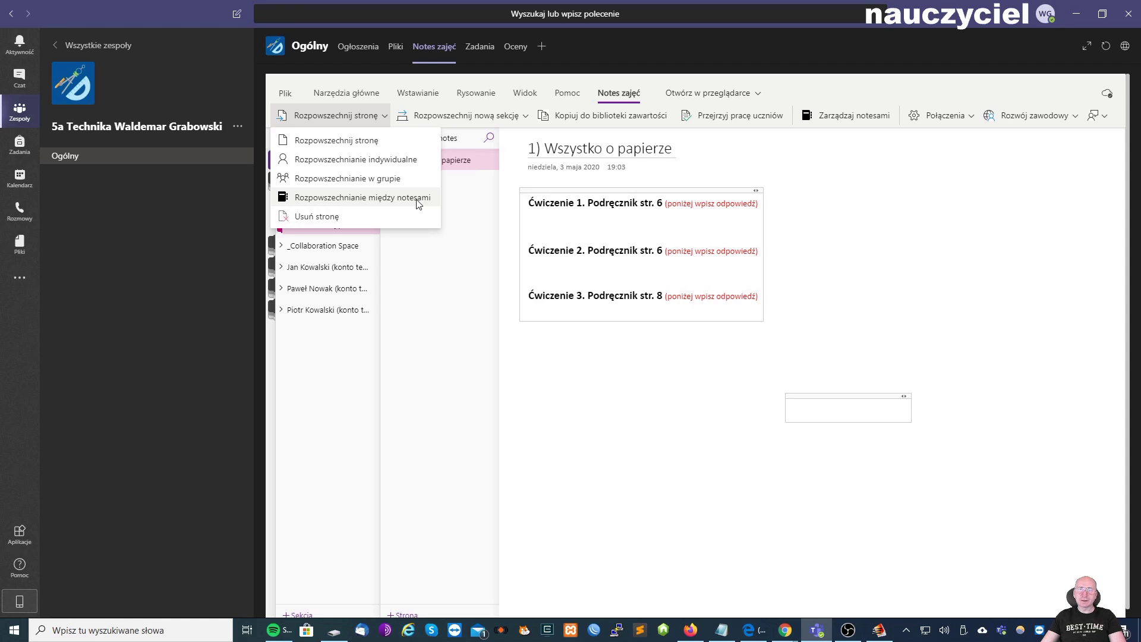
click(354, 143)
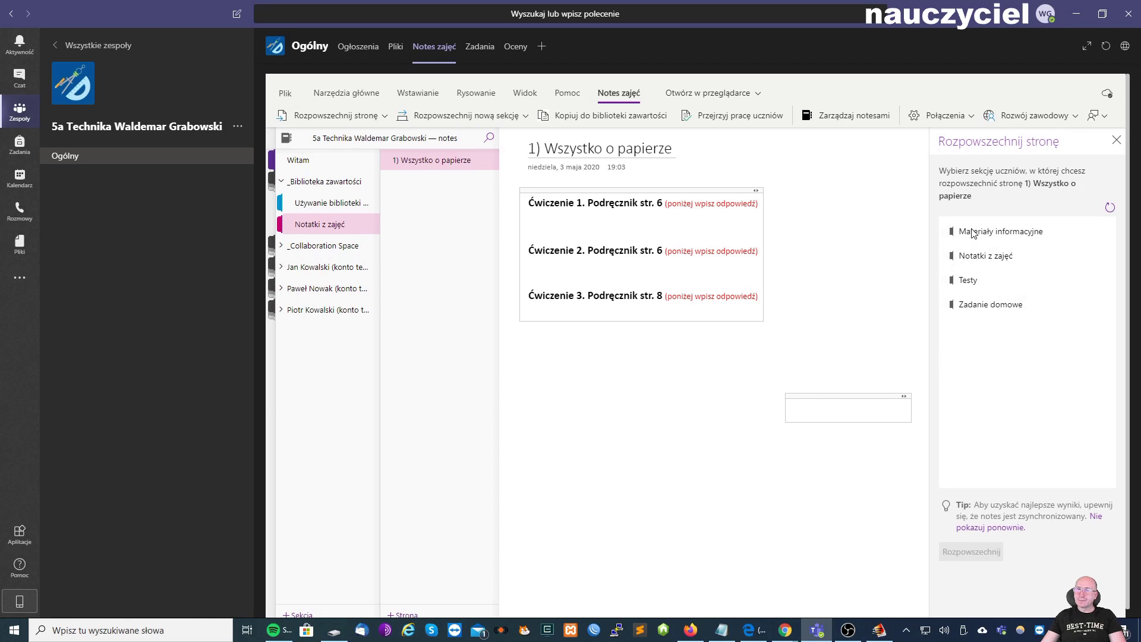
click(280, 268)
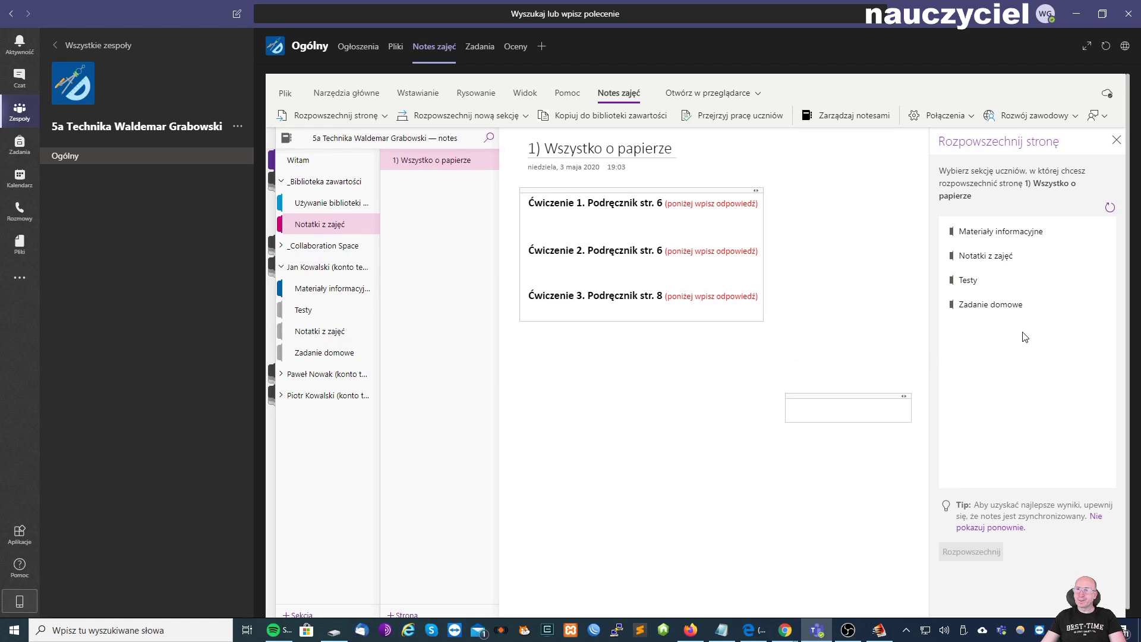
click(988, 258)
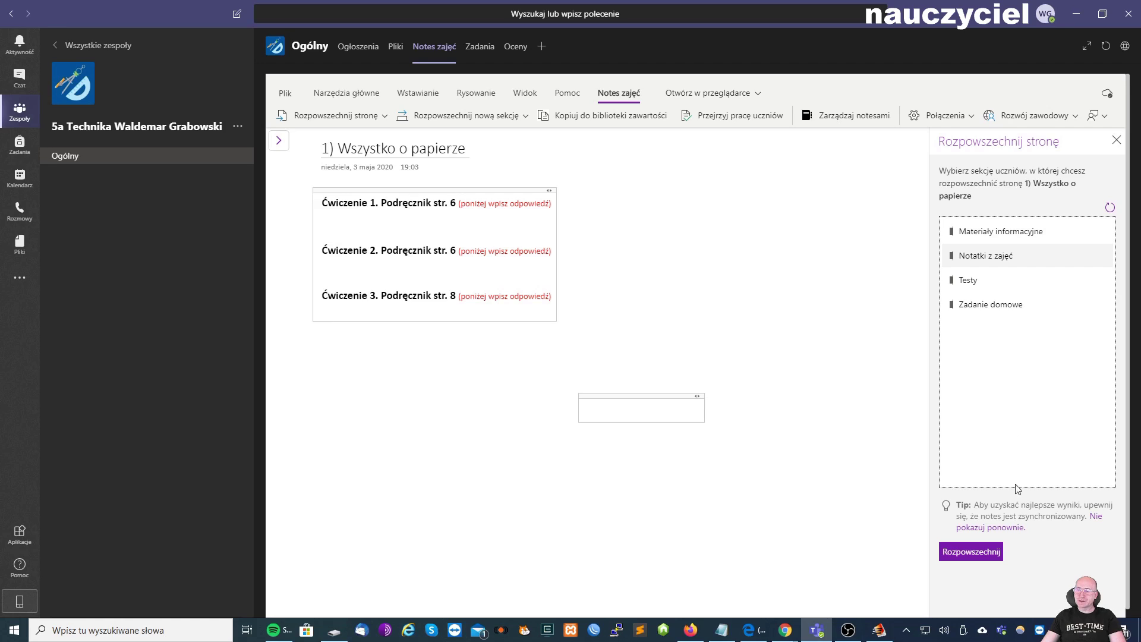
click(984, 553)
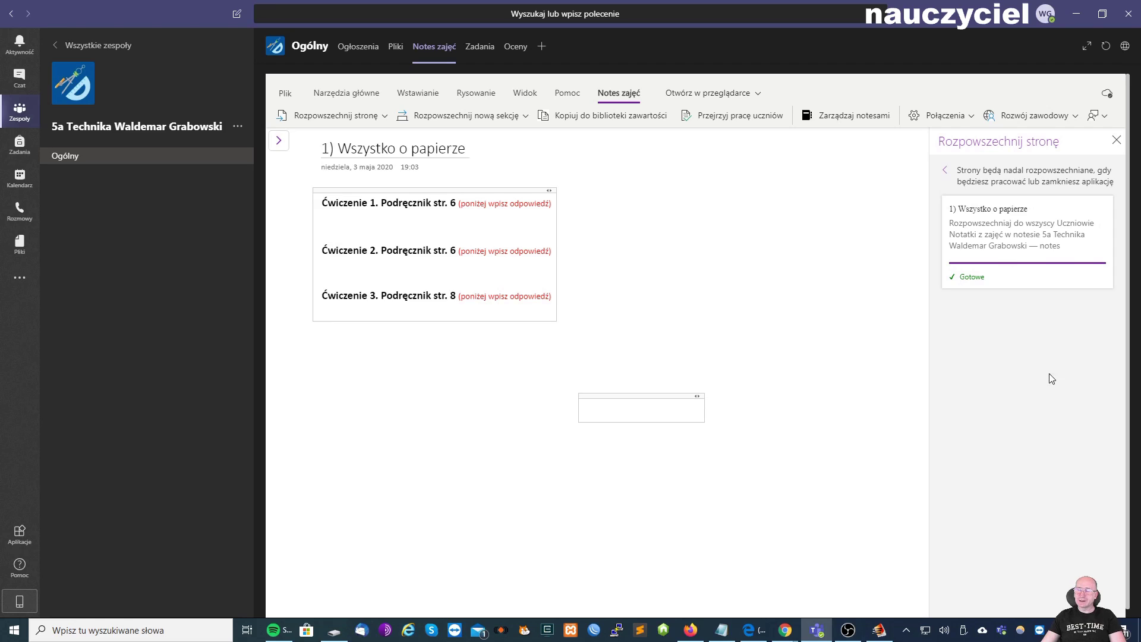
click(1116, 141)
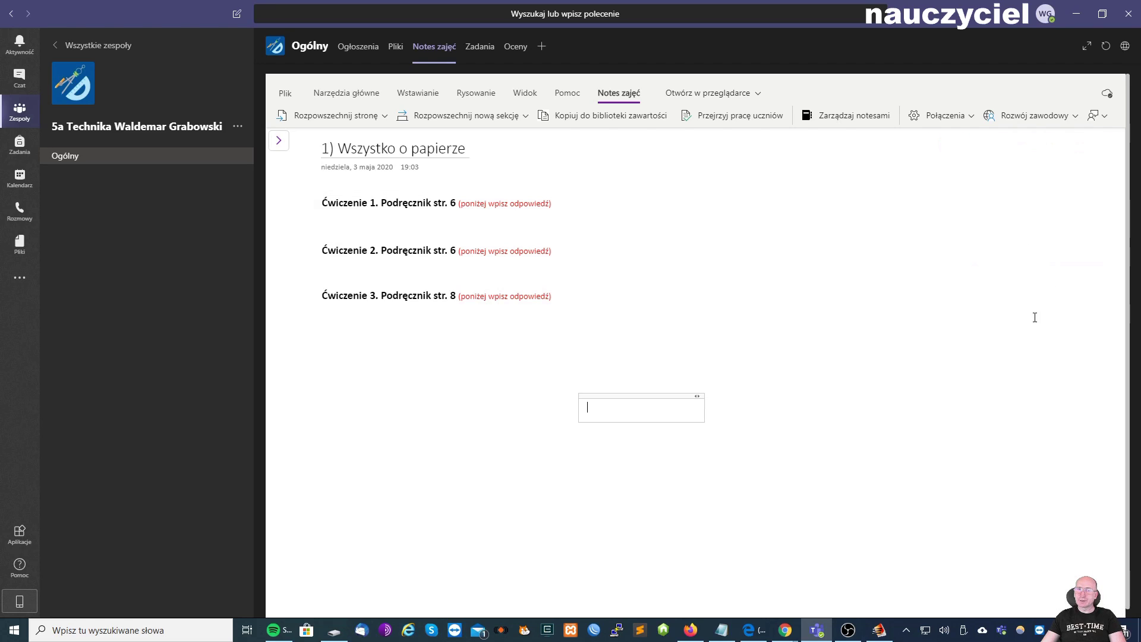
Open the distributed page "1) Wszystko o papierze" in the first student's "Notatki z zajęć" section and examine its exercises.
click(277, 143)
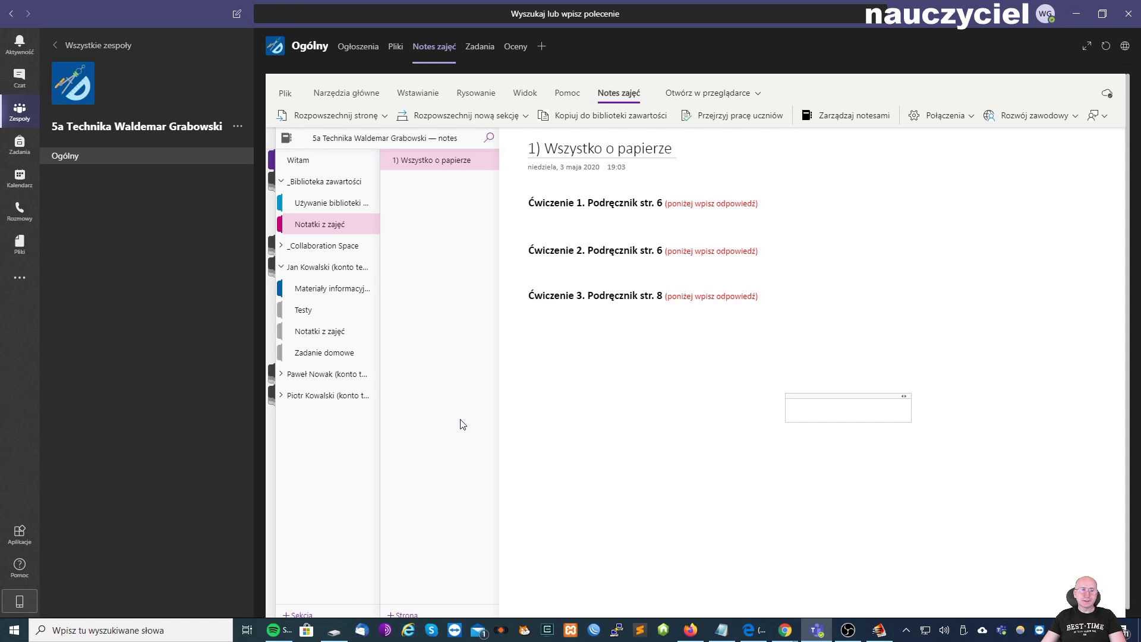
click(320, 335)
click(432, 186)
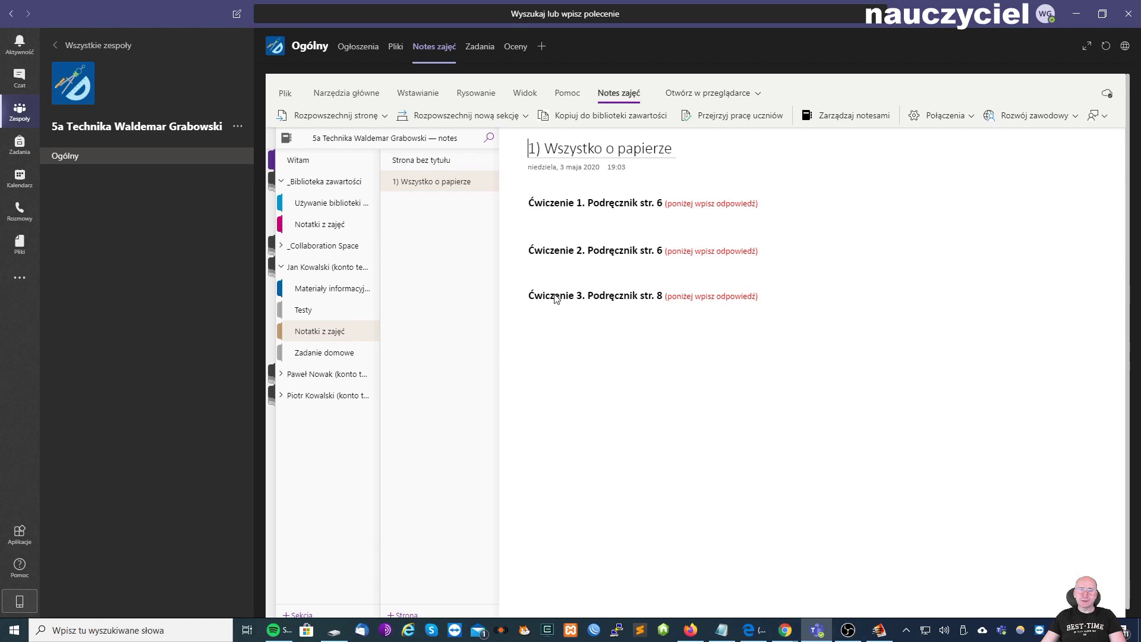
click(546, 222)
click(460, 221)
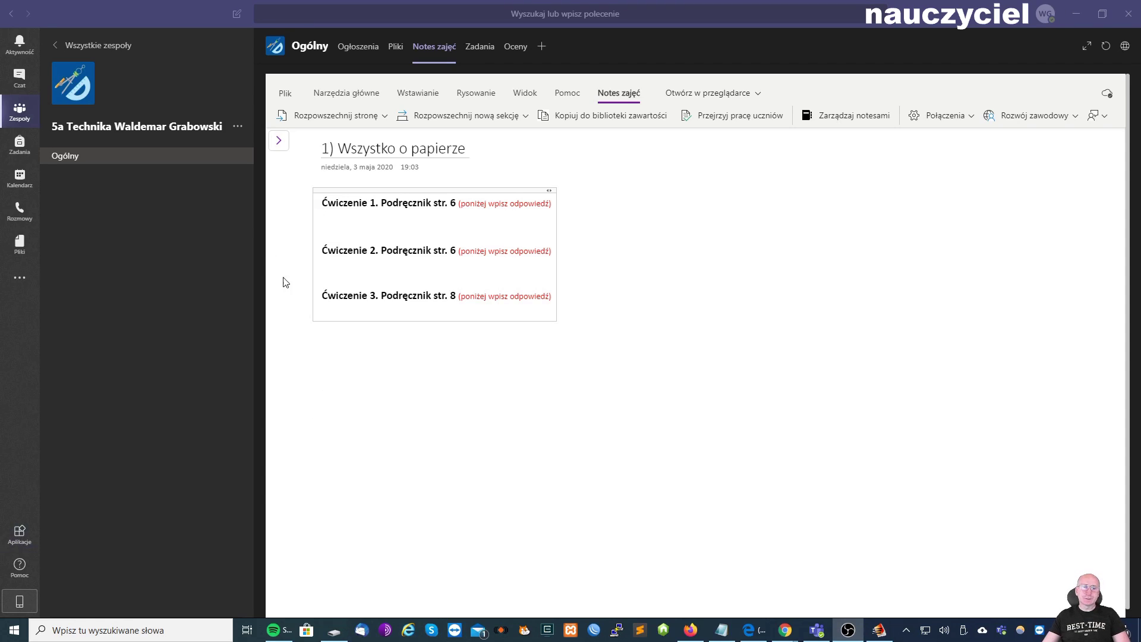
Open the page "1) Wszystko o papierze" in the second student's "Notatki z zajęć" section to check the distributed copy.
click(284, 147)
click(284, 147)
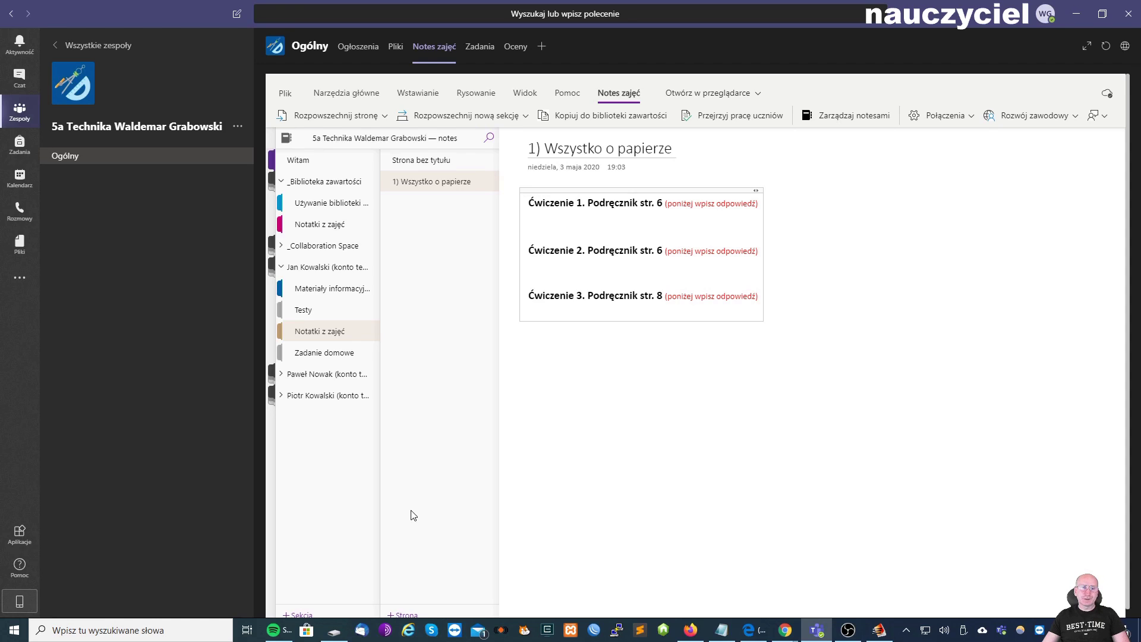
click(280, 375)
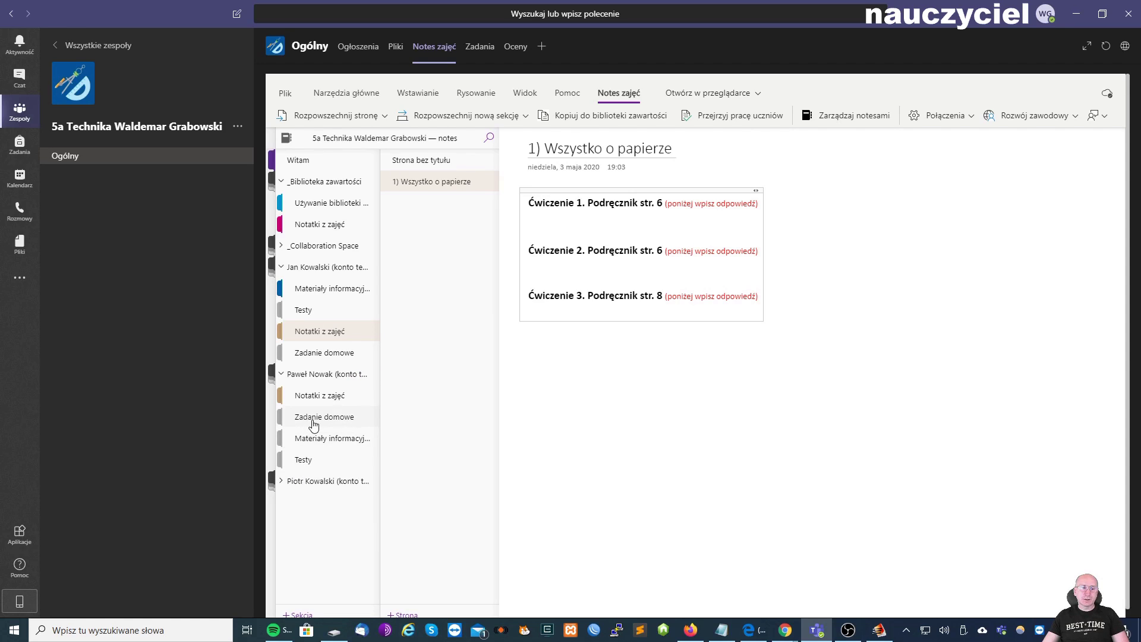
click(309, 396)
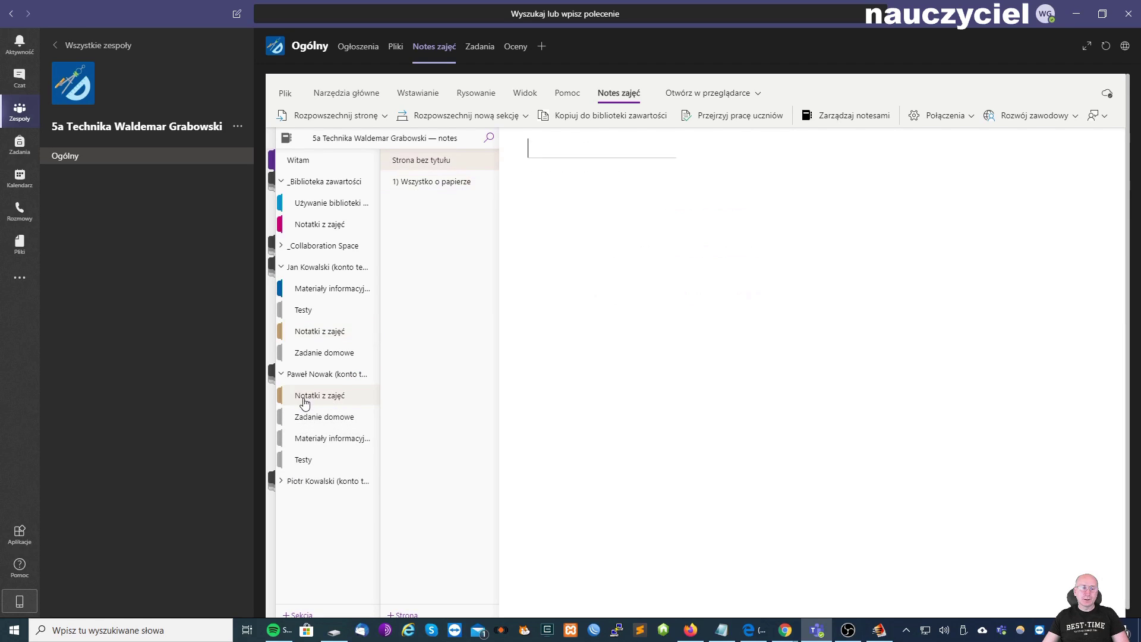
click(423, 182)
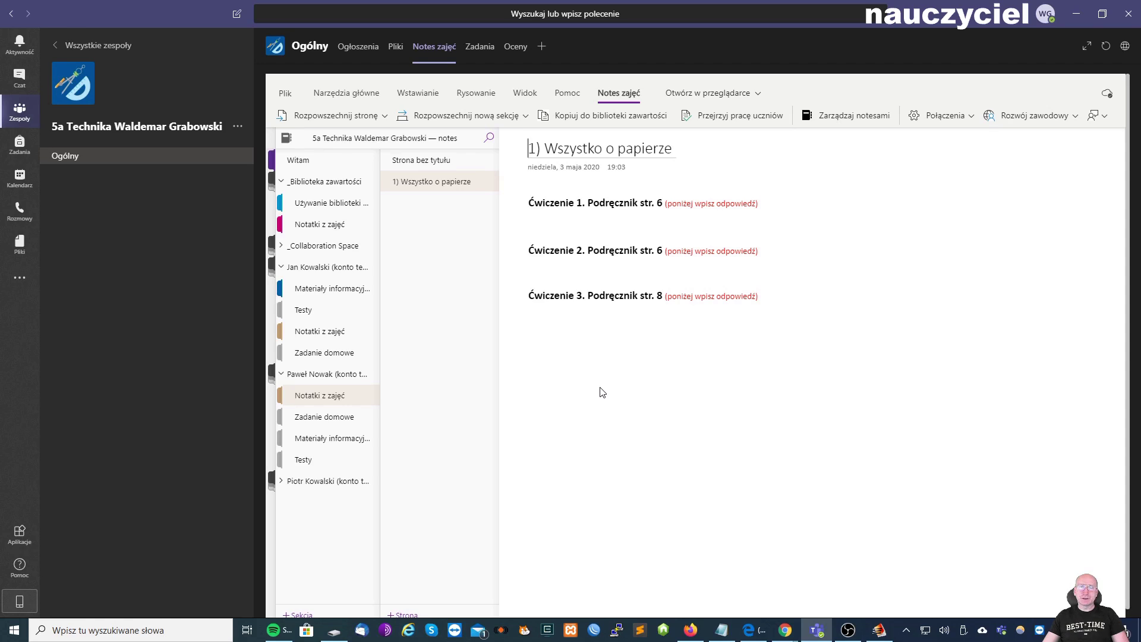
Draw a yellow highlighter oval around the answer space below Ćwiczenie 1 on the second student's page.
click(475, 93)
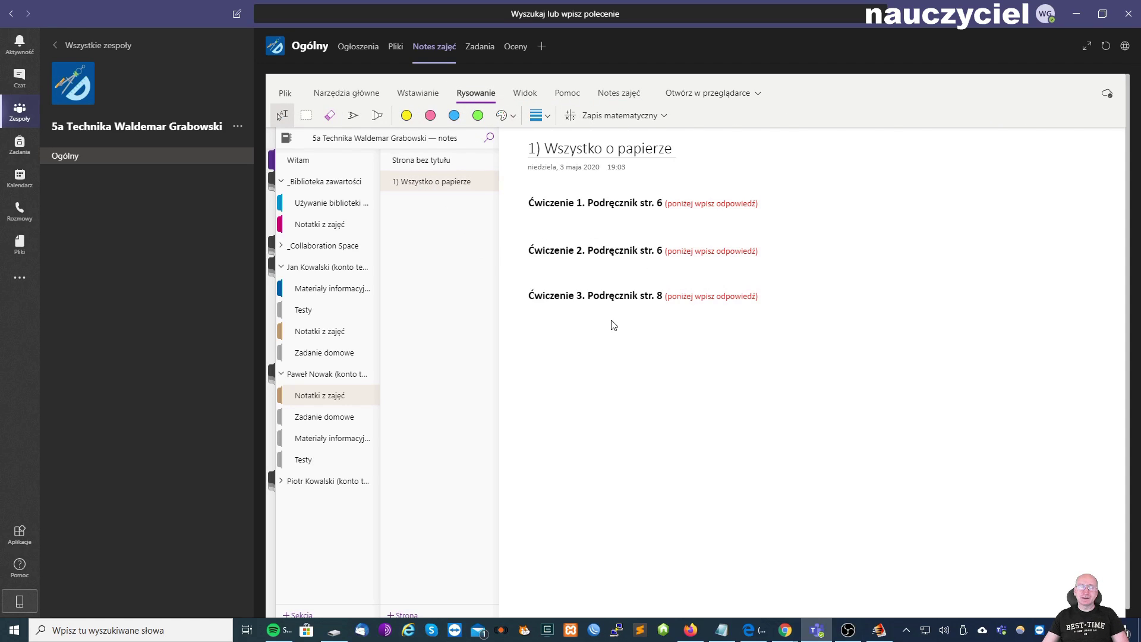
click(406, 115)
click(378, 115)
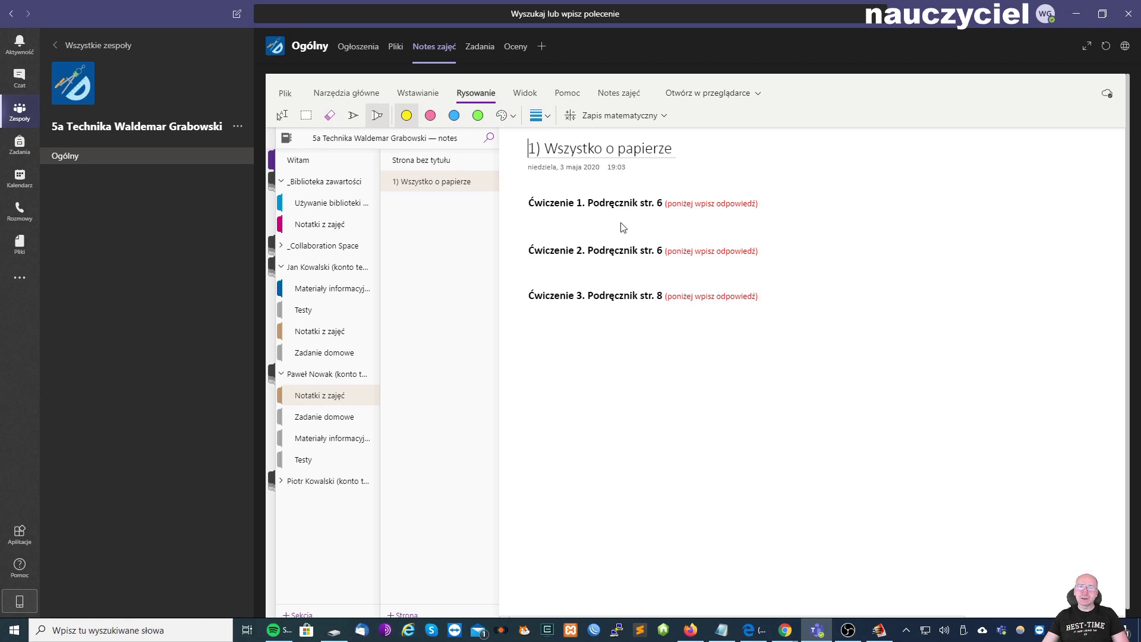
mouse_move(484, 213)
mouse_down()
mouse_move(475, 215)
mouse_move(547, 229)
mouse_move(486, 211)
mouse_up()
Draw a pink highlighter arrow pointing at the yellow oval below Ćwiczenie 1 on the student's page.
click(431, 115)
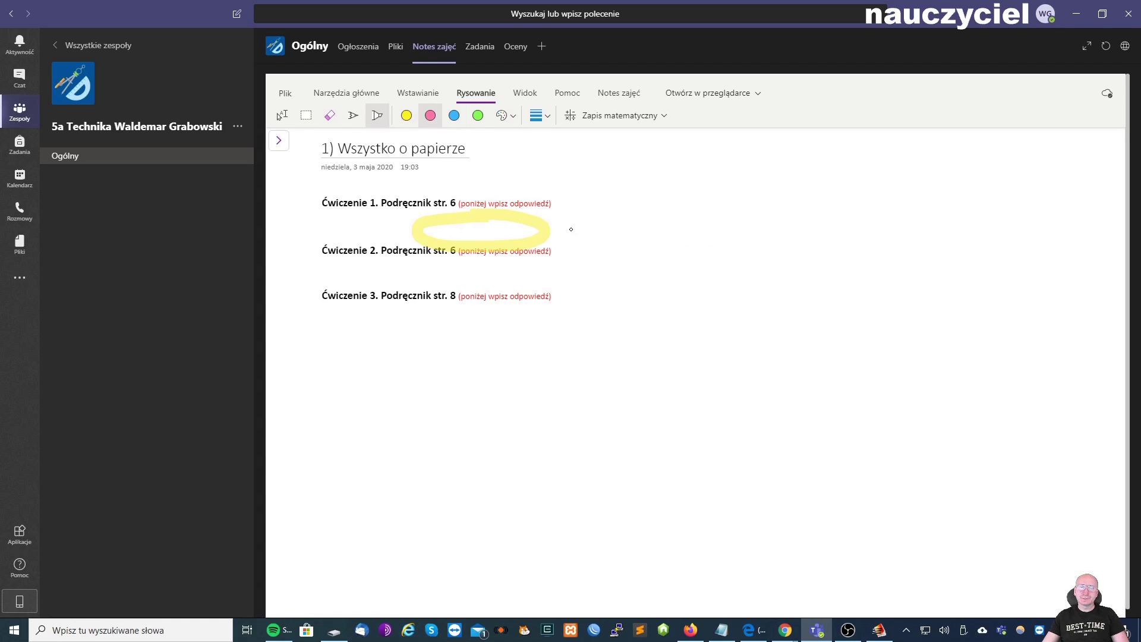
drag(687, 188, 563, 232)
mouse_move(610, 191)
mouse_down()
mouse_move(558, 241)
mouse_move(636, 247)
mouse_up()
Handwrite the word "komentarz" with the blue pen beside the tail of the pink arrow.
click(407, 116)
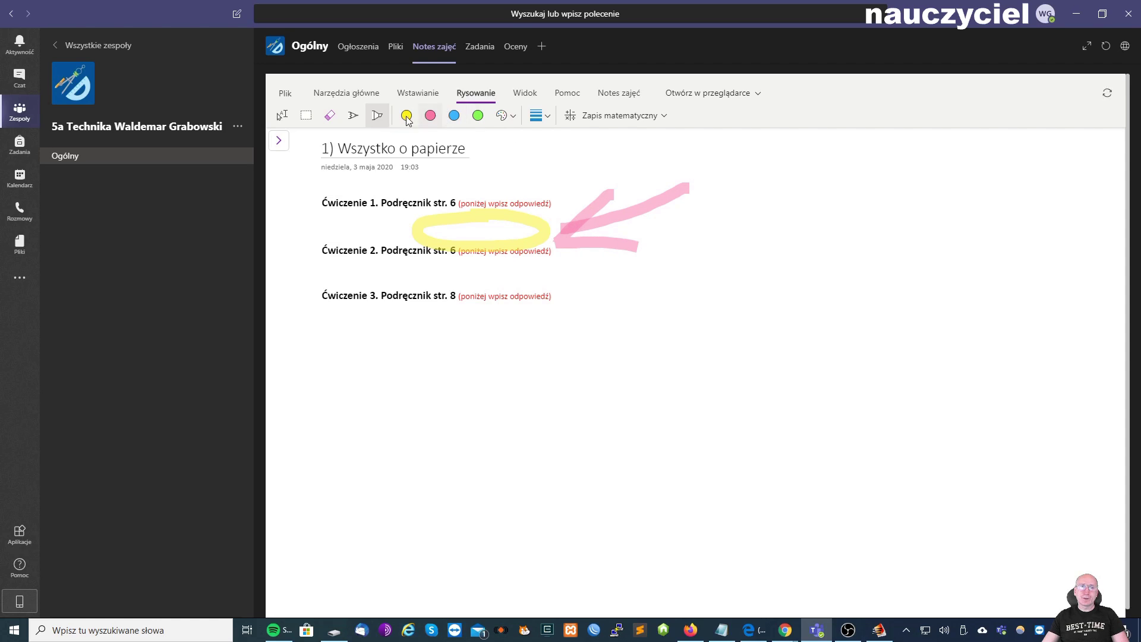
click(353, 115)
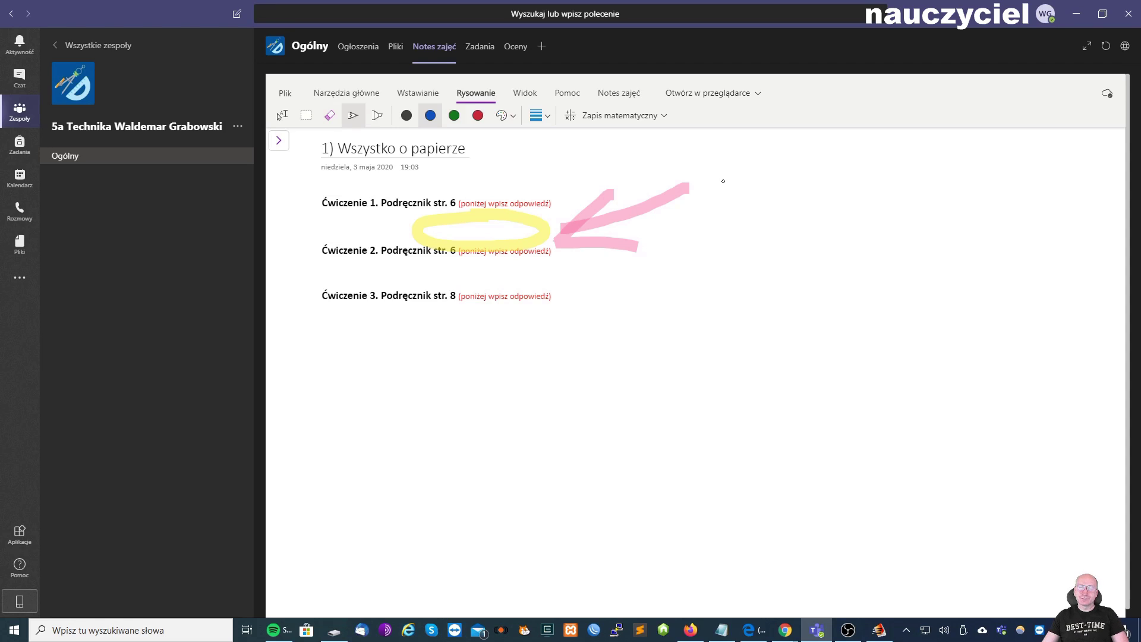
mouse_move(721, 174)
mouse_down()
mouse_move(747, 211)
mouse_move(767, 199)
mouse_move(770, 215)
mouse_move(813, 208)
mouse_move(837, 225)
mouse_move(874, 177)
mouse_move(855, 202)
mouse_move(895, 203)
mouse_move(893, 225)
mouse_move(955, 226)
mouse_up()
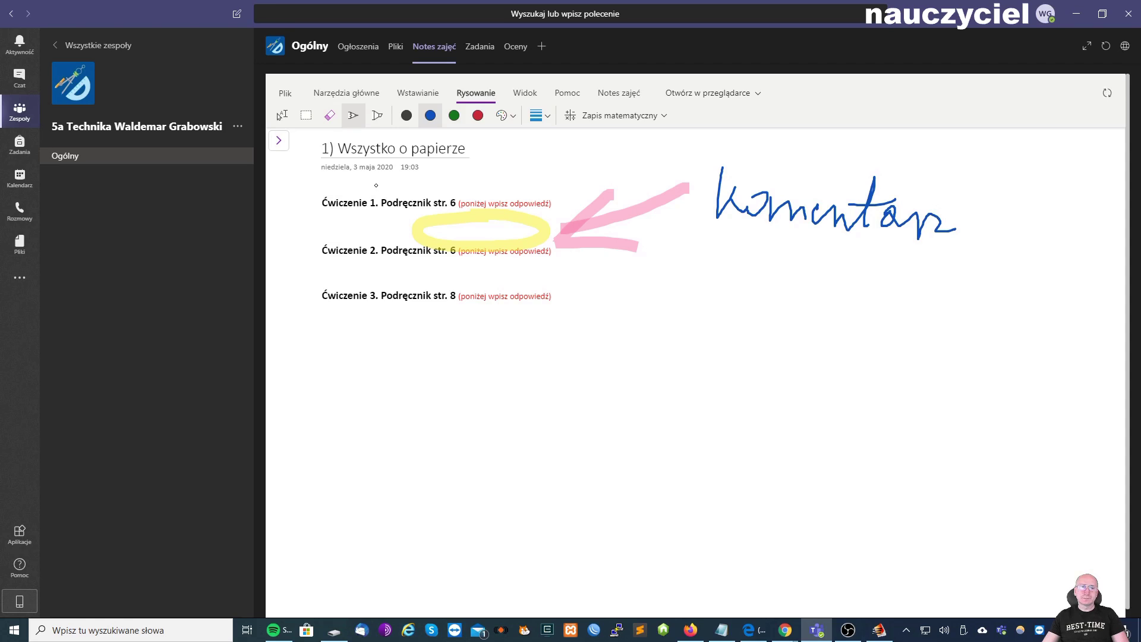
Create a new section named "Prace domowe" in the notebook's _Biblioteka zawartości.
click(278, 141)
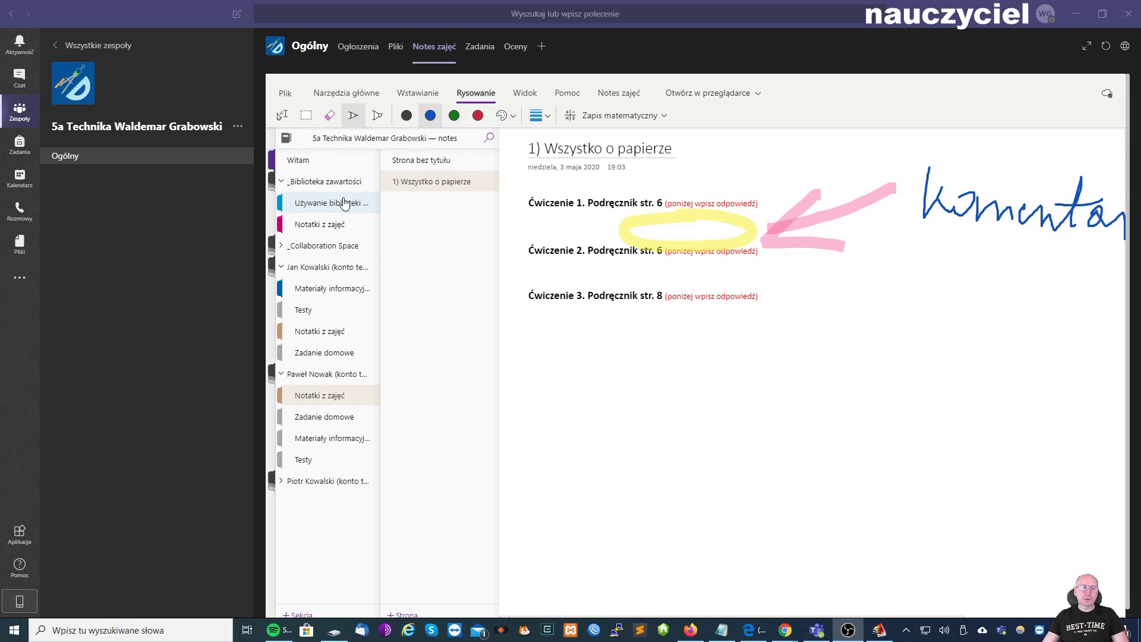
right_click(333, 227)
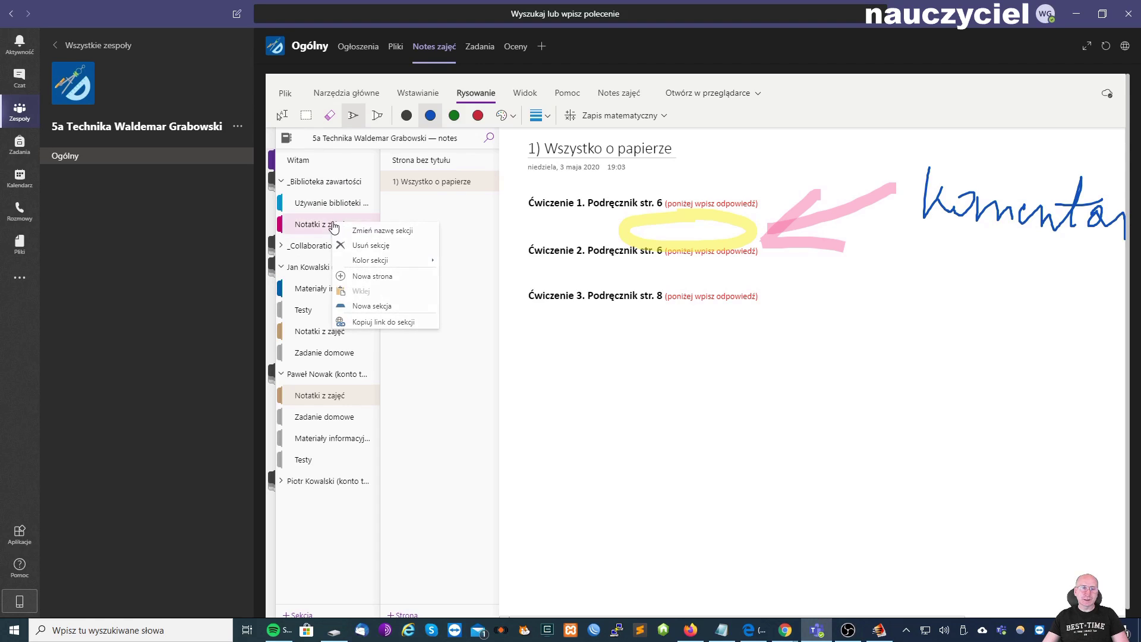
click(389, 306)
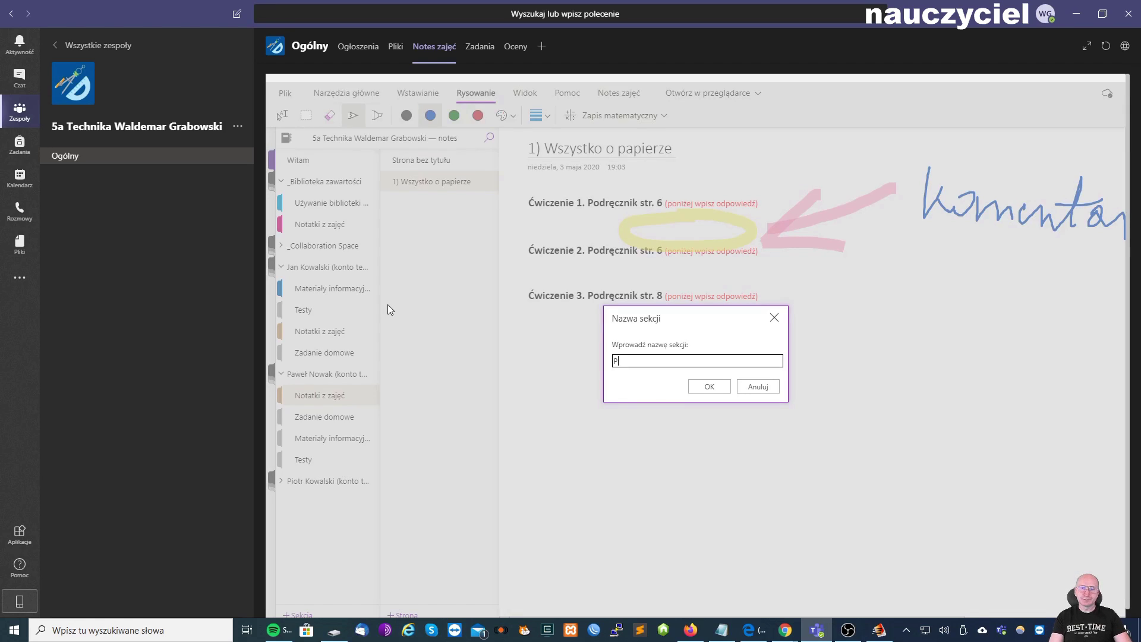
text(Prace domowe)
click(695, 385)
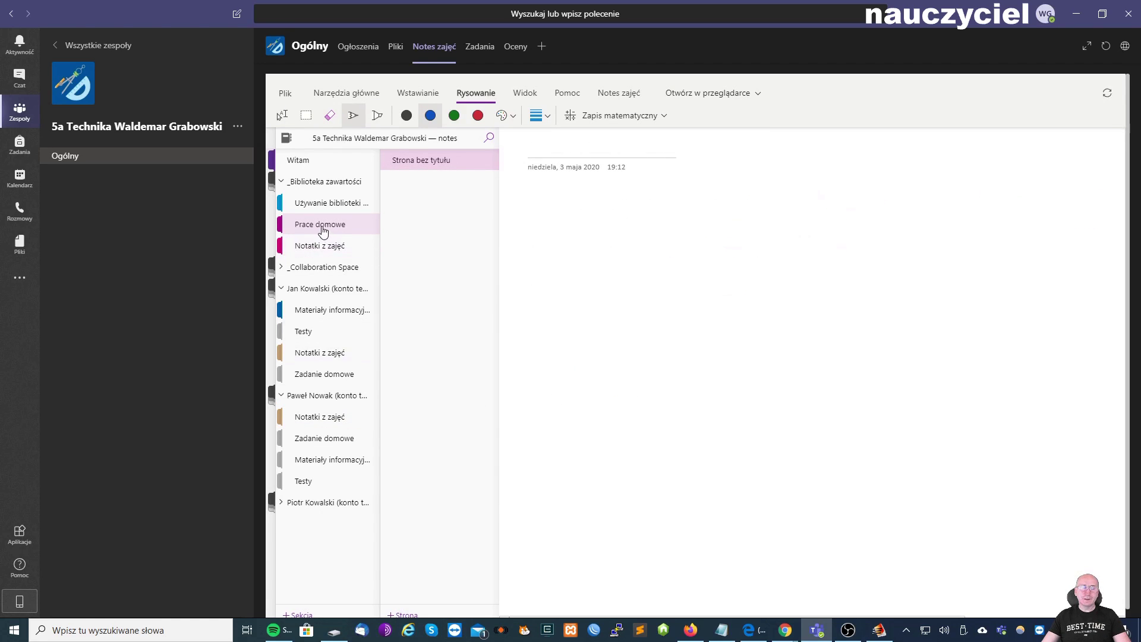
click(437, 156)
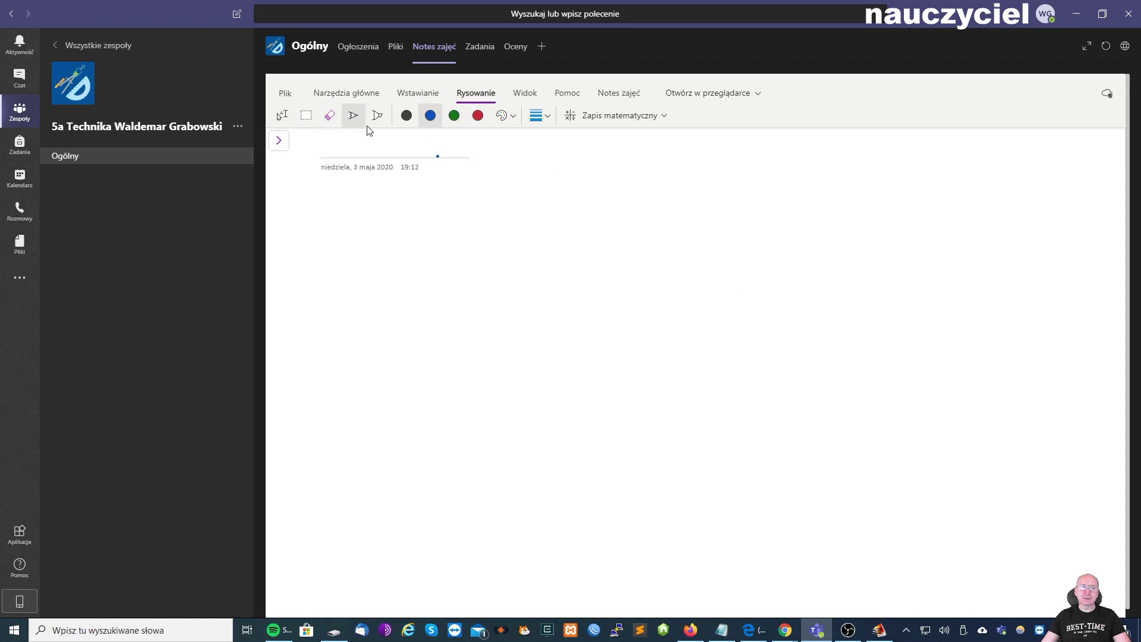
click(329, 115)
click(437, 156)
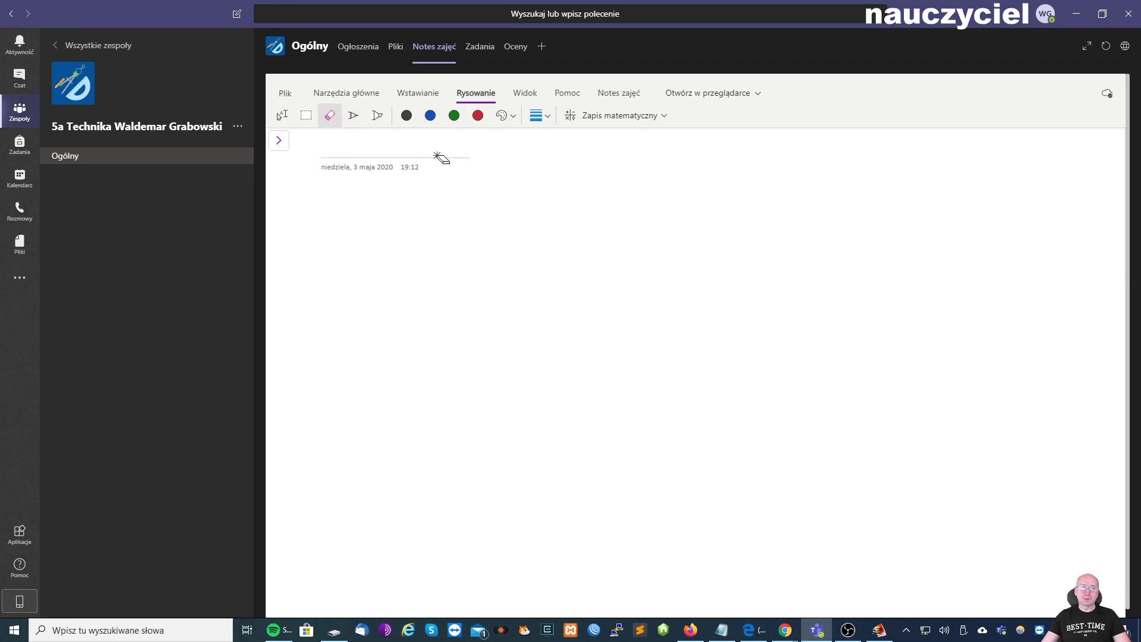
Title the blank page in the Prace domowe section "1) Wszystko o papierze".
click(282, 115)
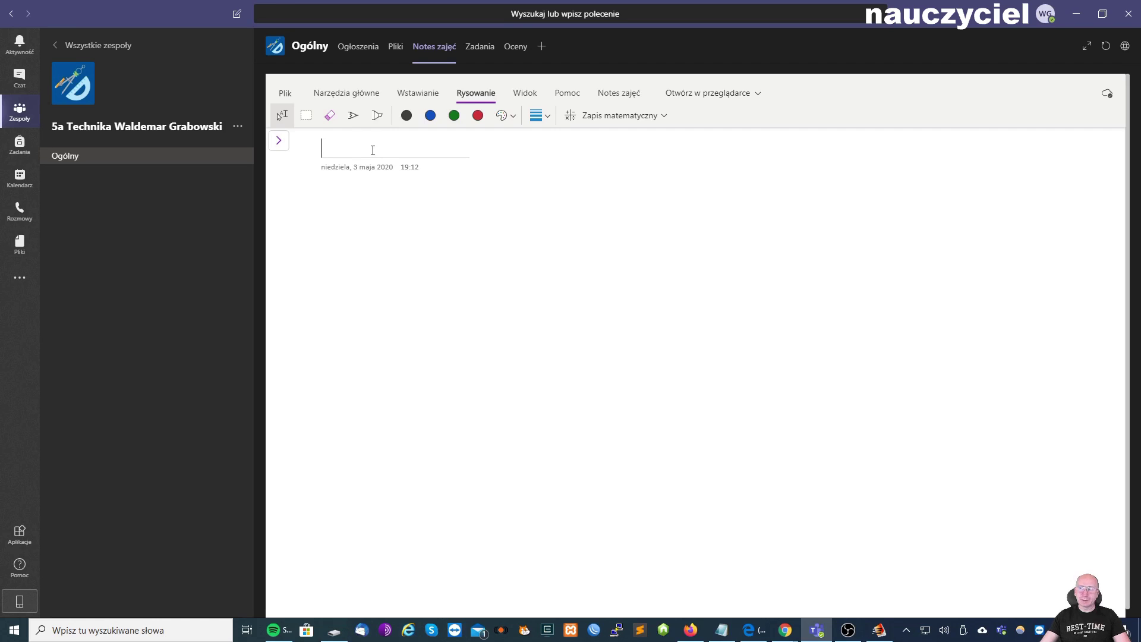
text(1) )
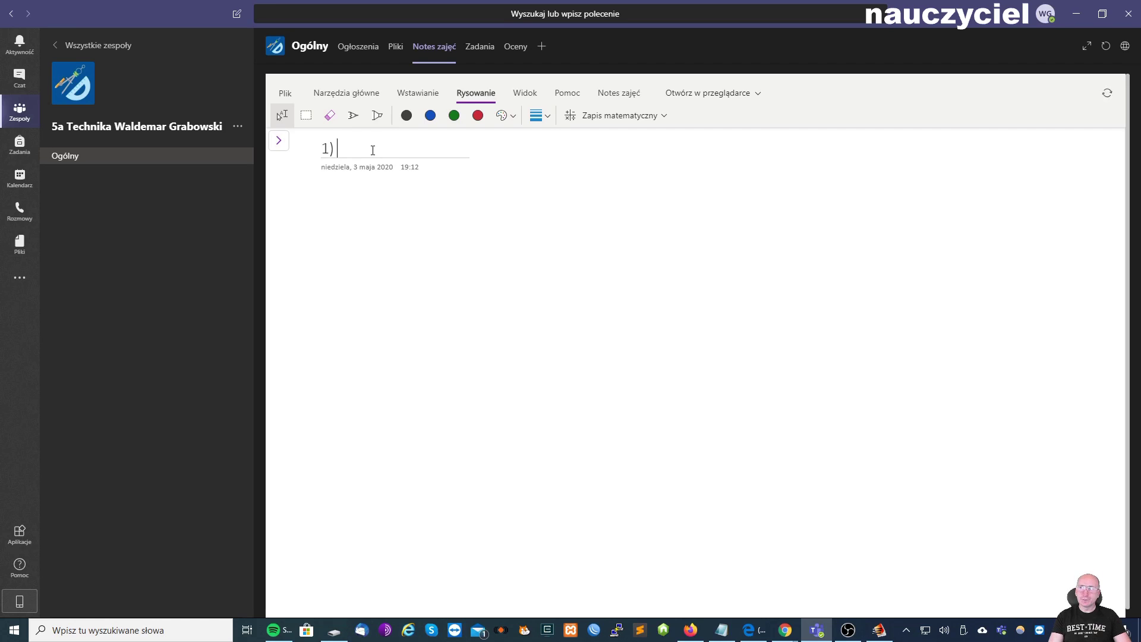
text(Wszystk)
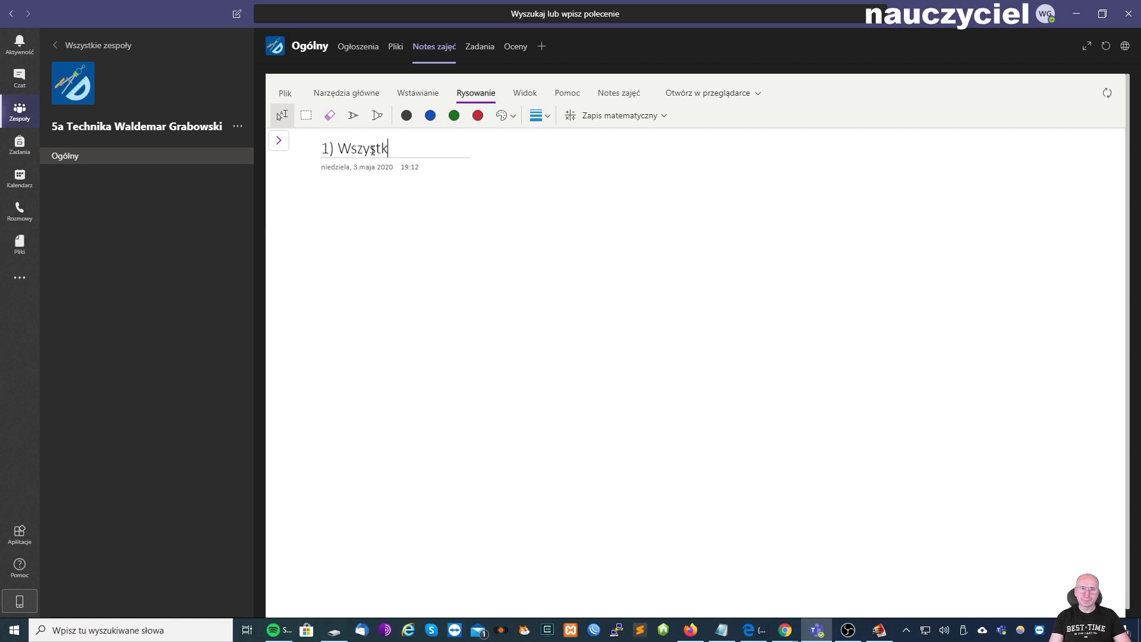
text(o o papierze)
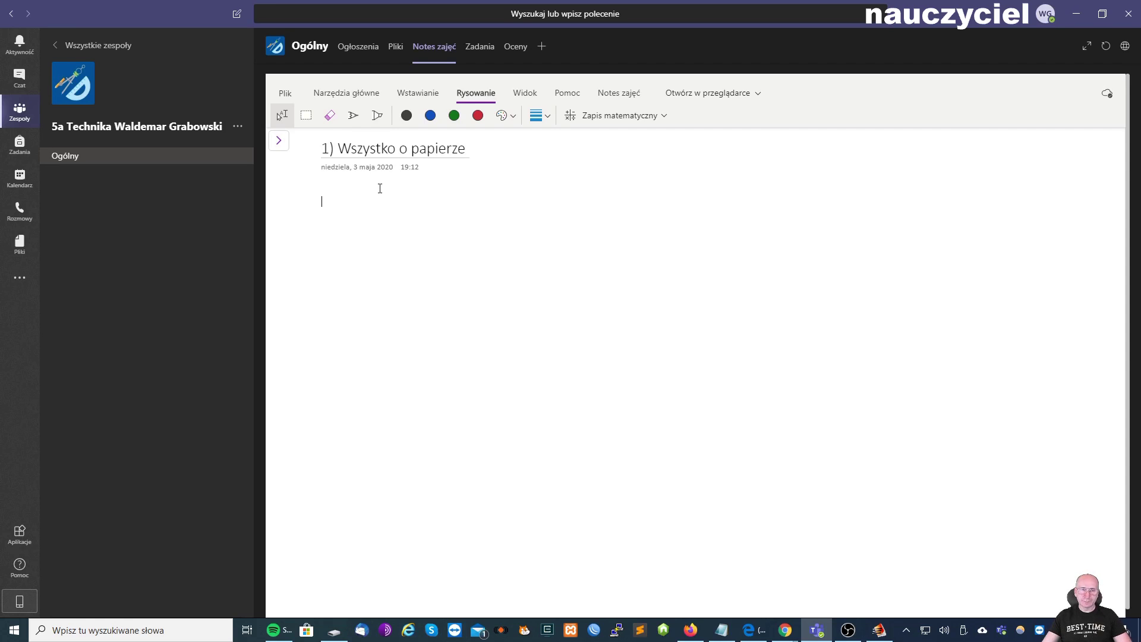
Add the exercise heading "Ćwiczenie 4. Podręcznik str. 9 (poniżej wpisz odpowiedź)" to the page body.
text(Ćwiczenie 1. Podręcznik str. 6 (poniżej wpisz odpowiedź))
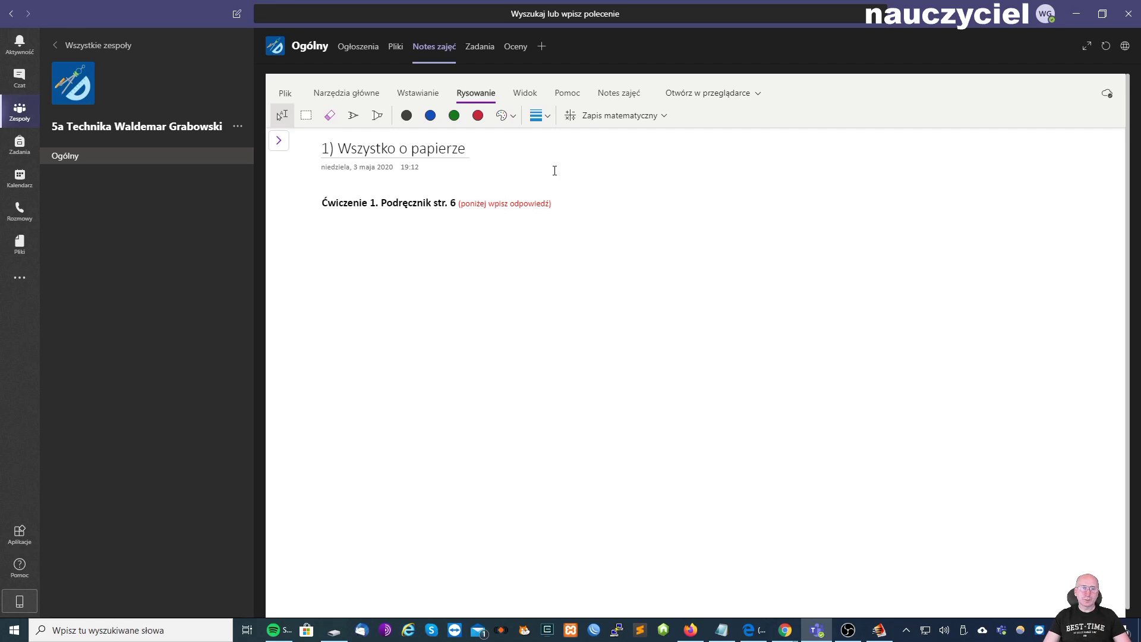
key(BackSpace)
text(4)
key(BackSpace)
text(9)
Duplicate the Ćwiczenie 4 heading below itself, leaving an empty line between the two for the answer.
key(End)
key(shift+Home)
key(ctrl+c)
key(End)
key(Return)
key(ctrl+v)
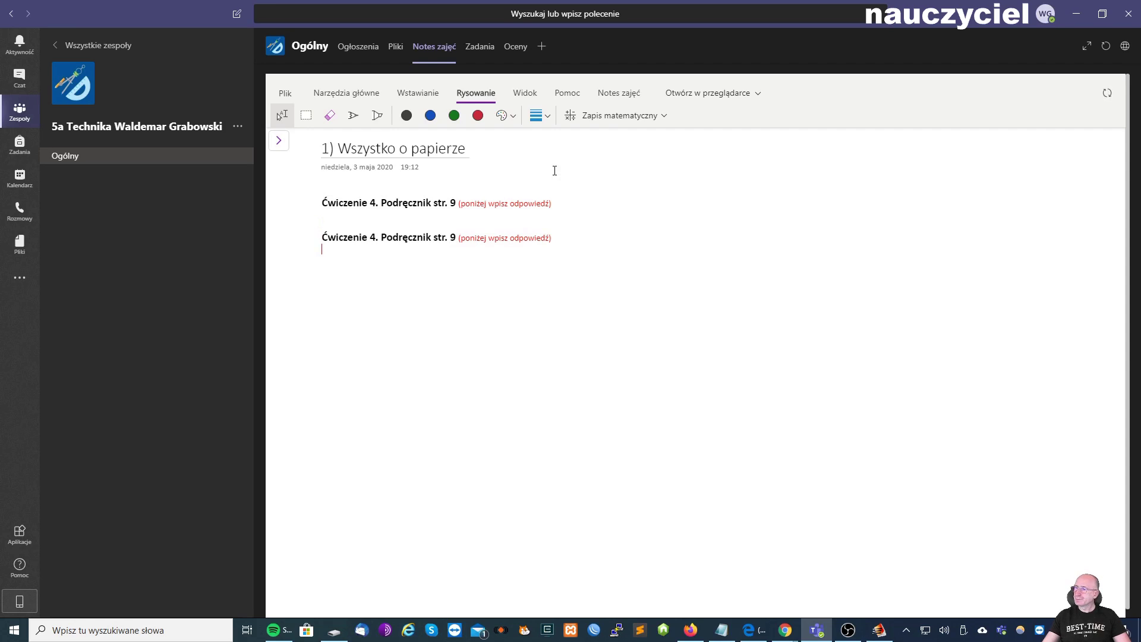
Change the second exercise heading to "Ćwiczenie 5. Podręcznik str. 10" and show the notebook's section and page list.
click(376, 238)
key(BackSpace)
text(5)
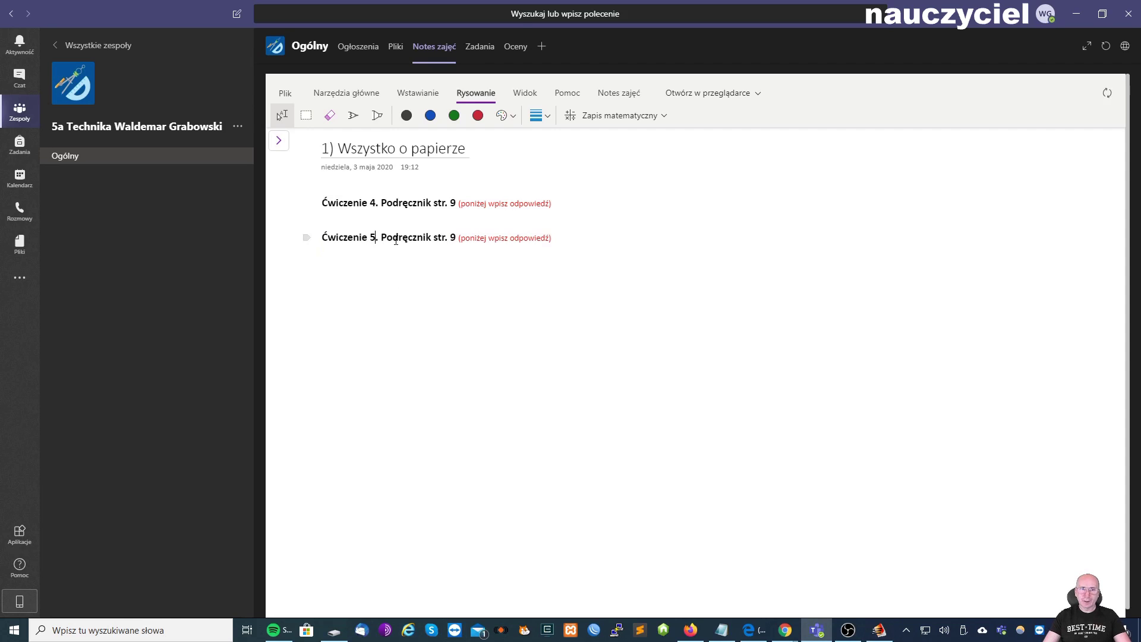
key(End)
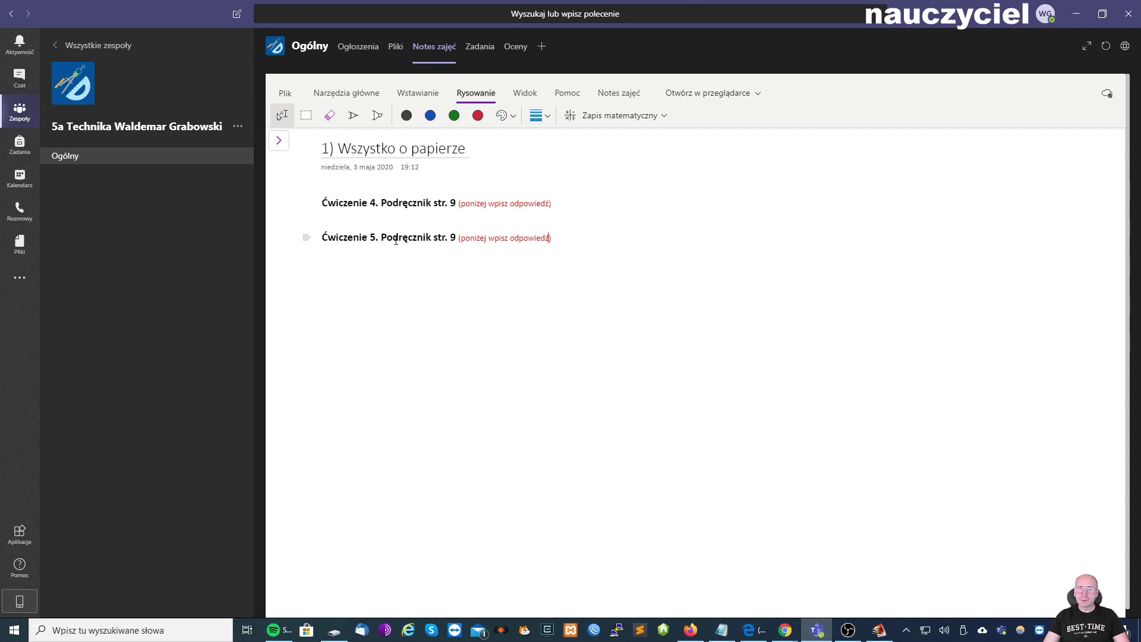
key(Left)
key(BackSpace)
text(10)
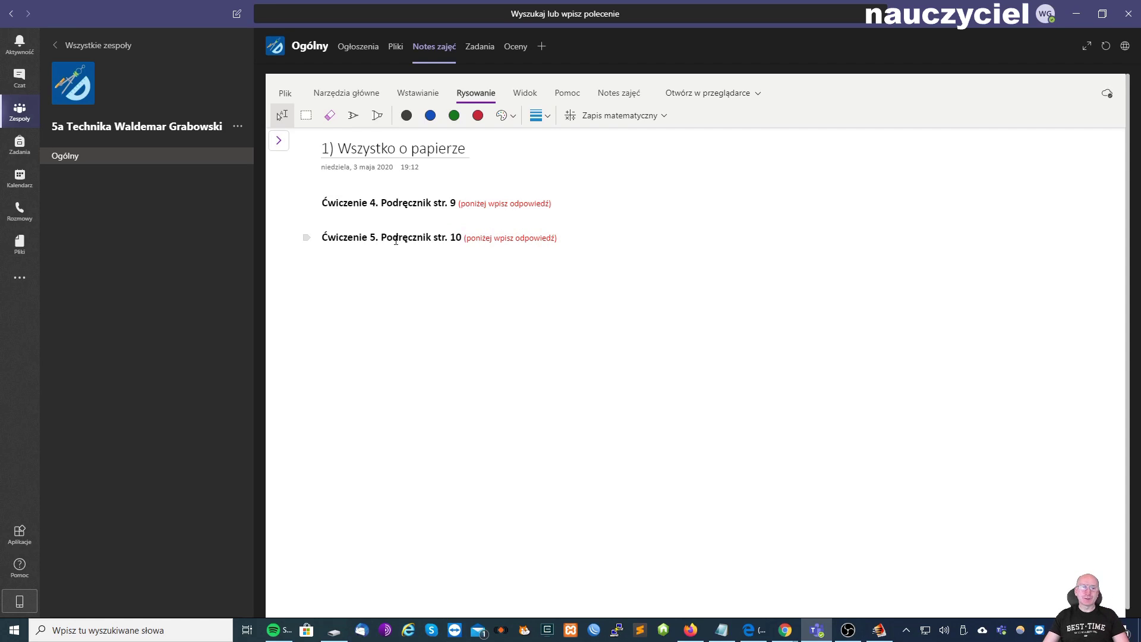
click(279, 141)
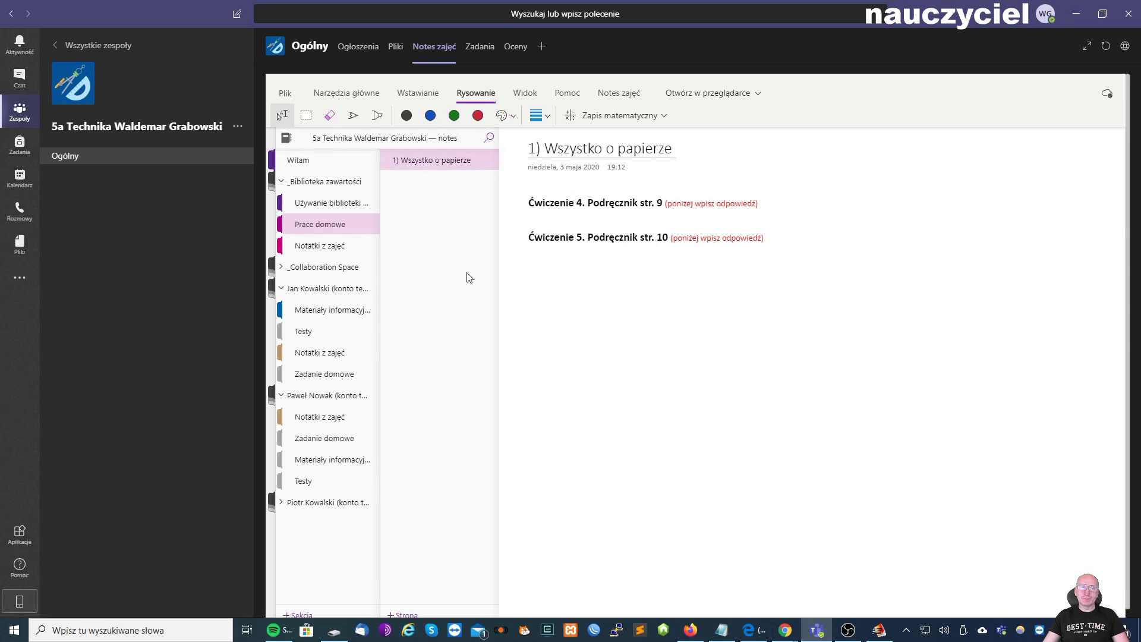
Start creating a new assignment of type Zadanie in the team's Zadania area.
click(477, 46)
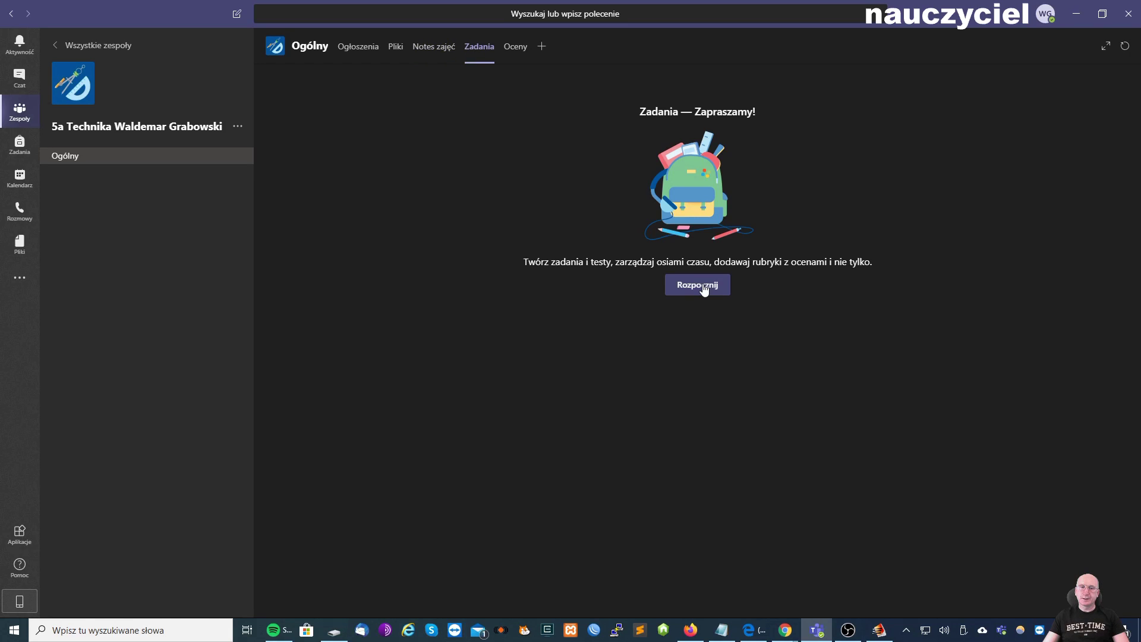
click(702, 286)
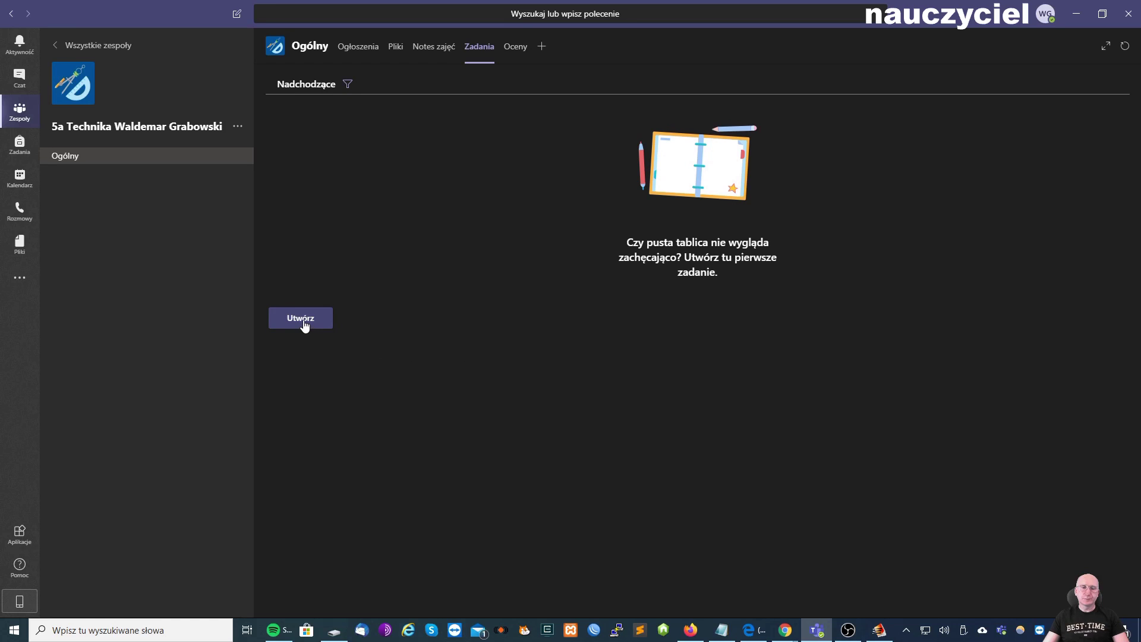
click(305, 324)
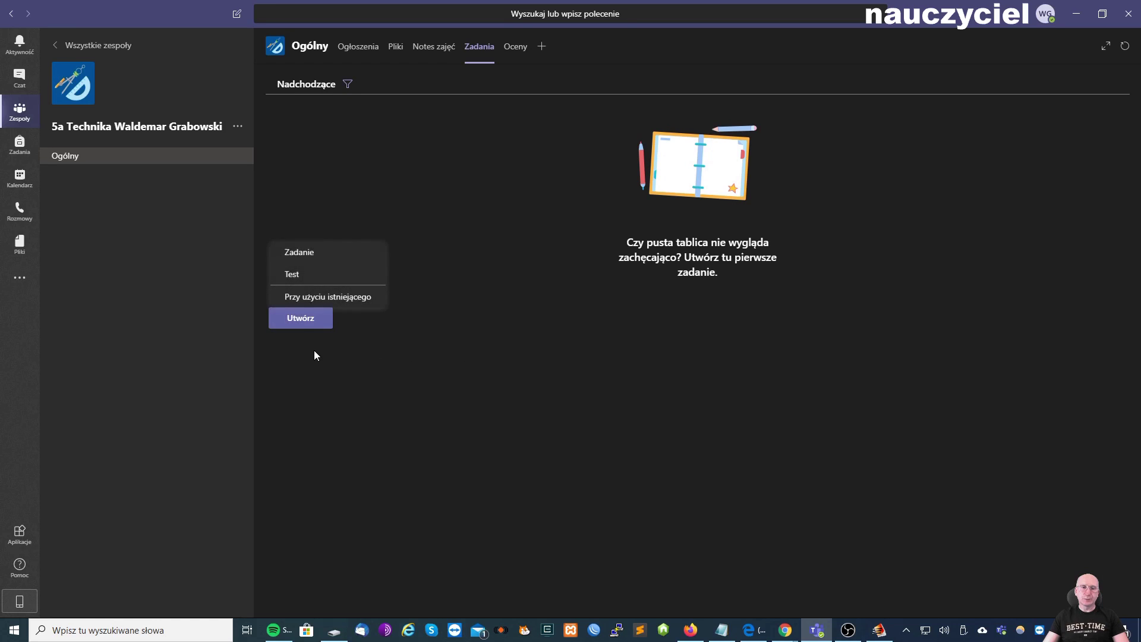
click(305, 255)
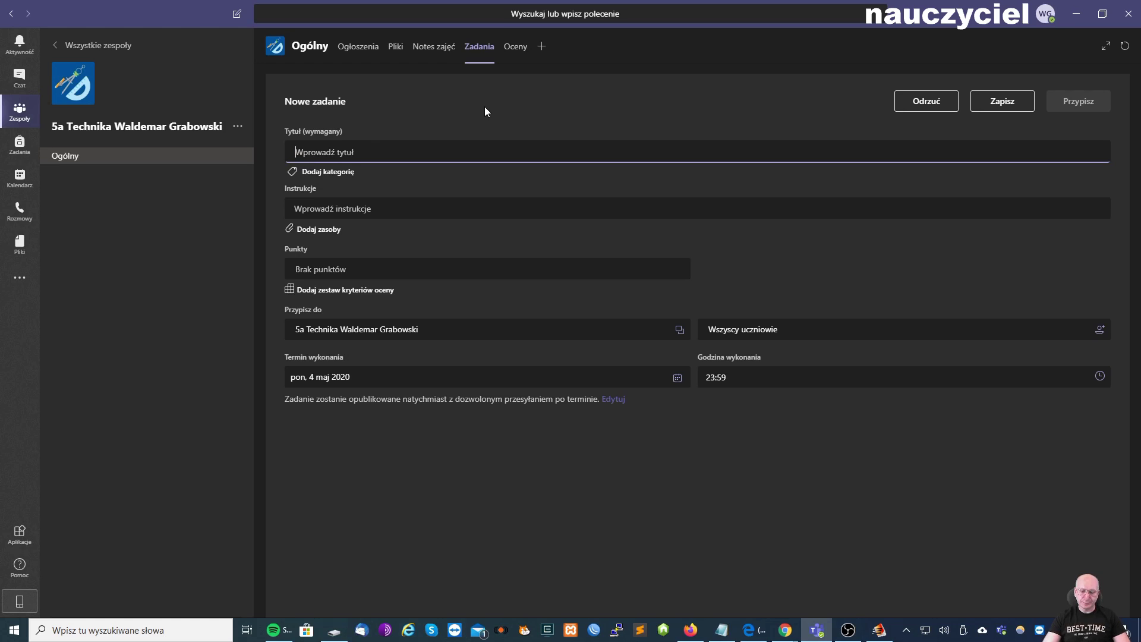
Title the new assignment "Wszystko o papierze - PRACA DOMOWA".
text(Wszysk)
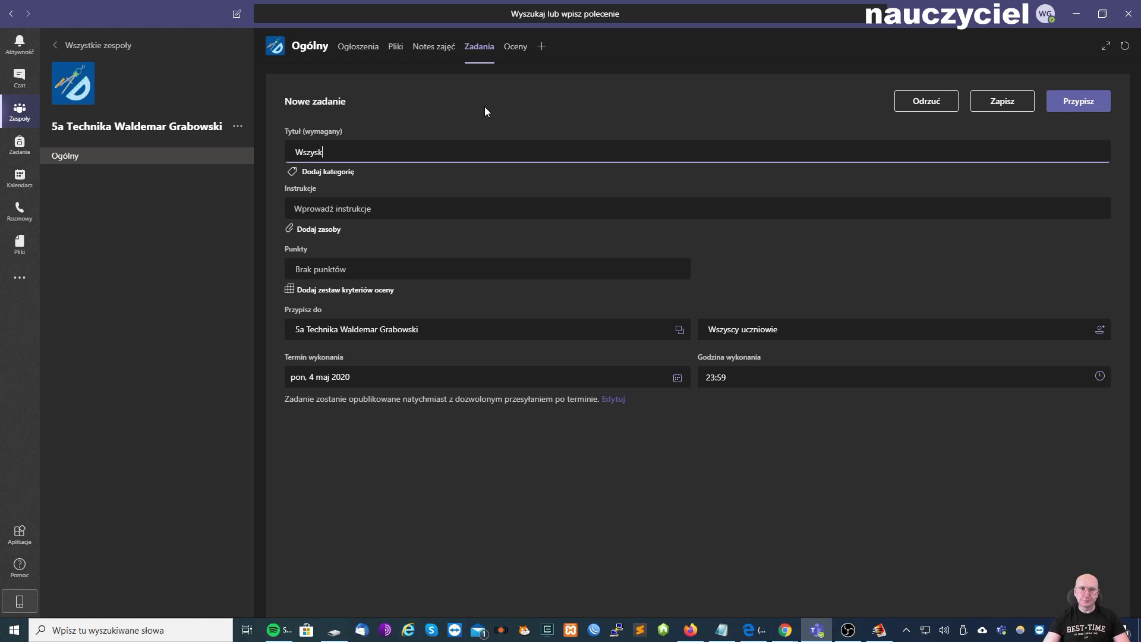
key(BackSpace)
text(tko p)
key(BackSpace)
text(o pap)
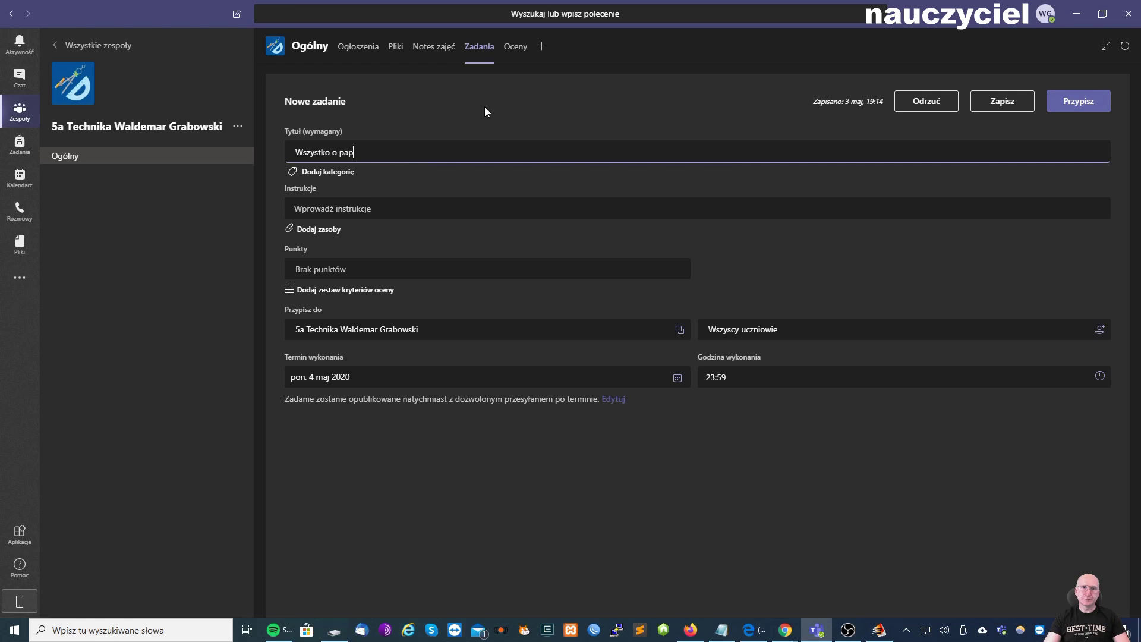
text(ierze - PRACA DOMOWA)
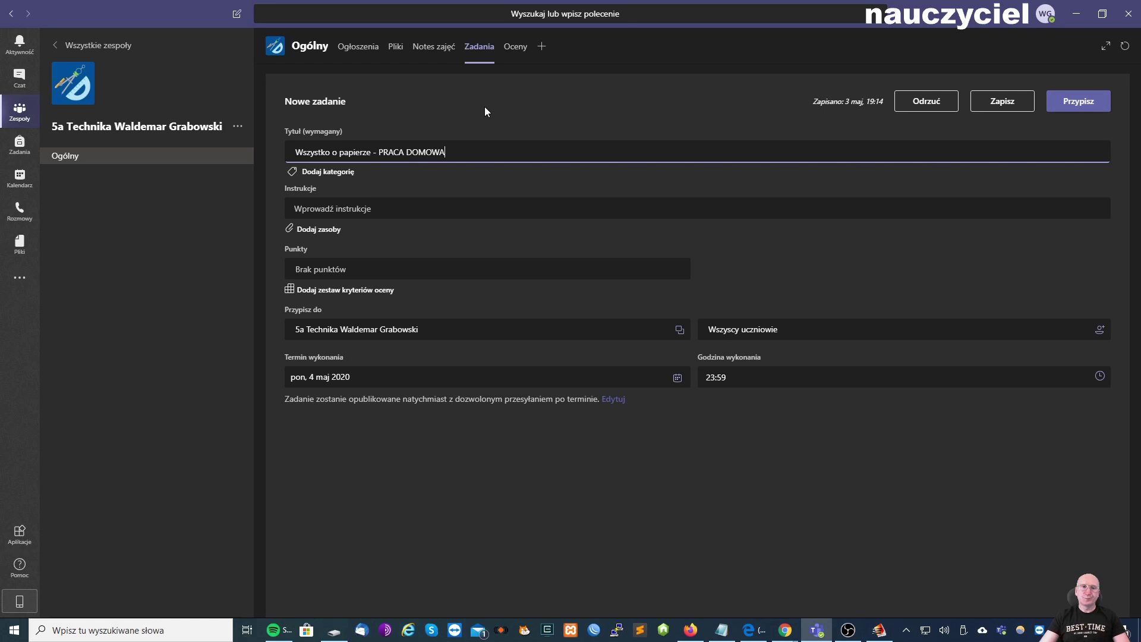
Add the category "praca domowa" to the assignment.
click(336, 176)
click(337, 174)
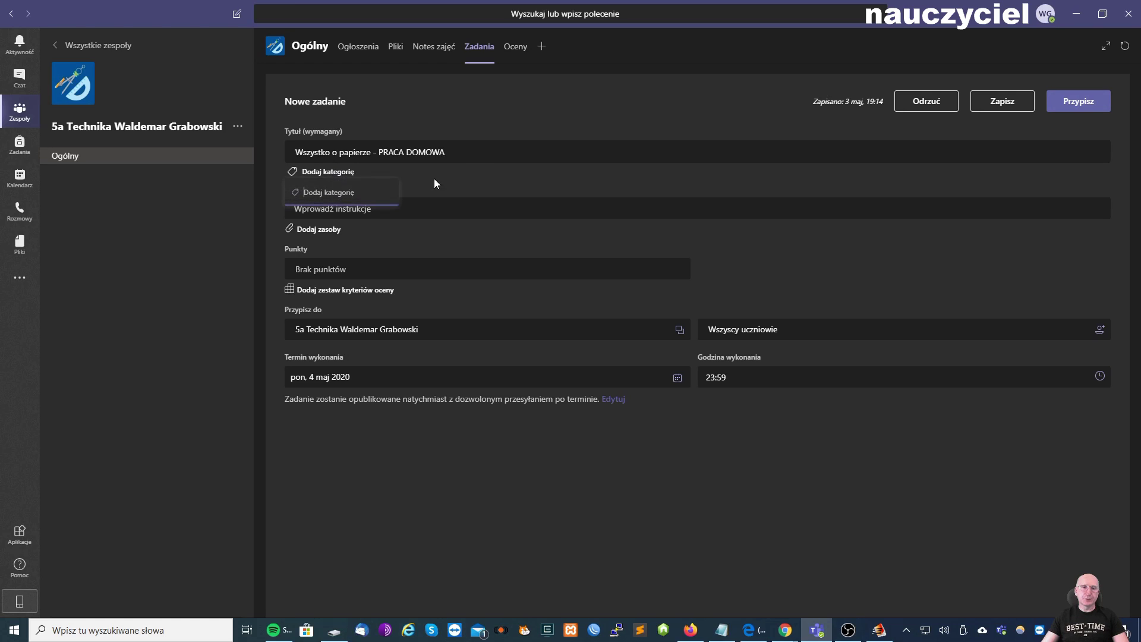
text(PRA)
key(BackSpace)
key(BackSpace)
key(BackSpace)
text(pr)
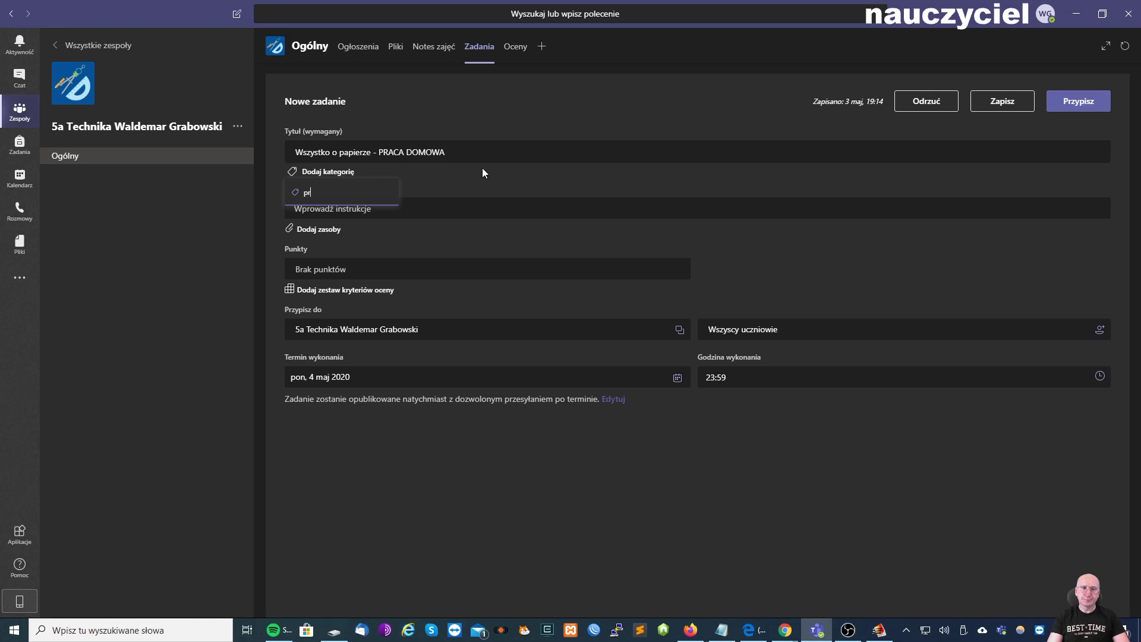
text(aca domowa)
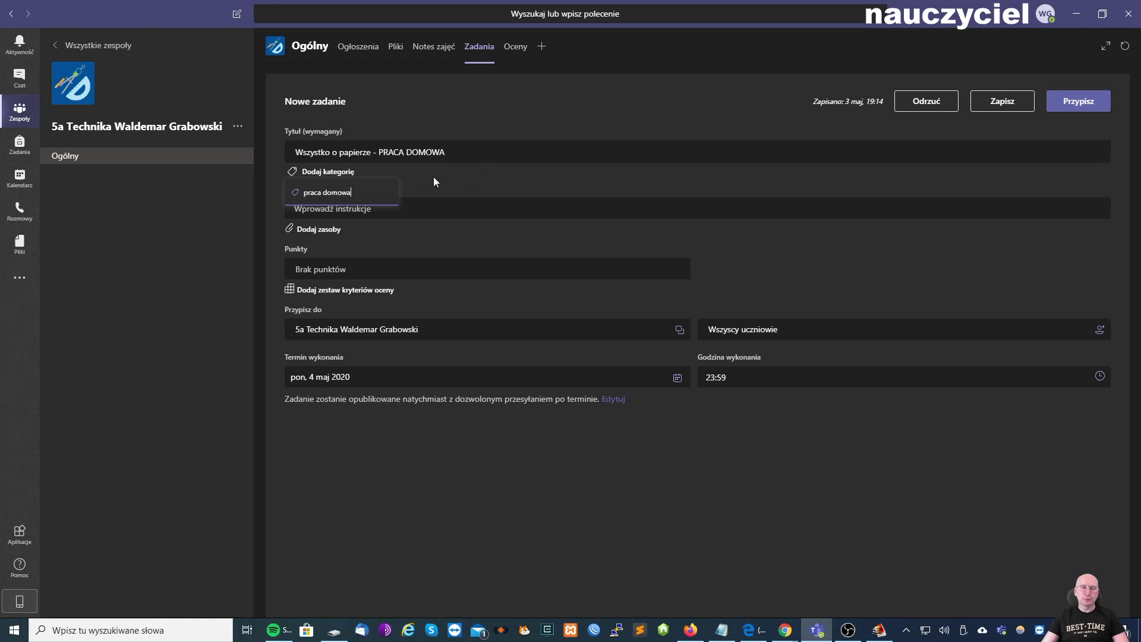
key(Return)
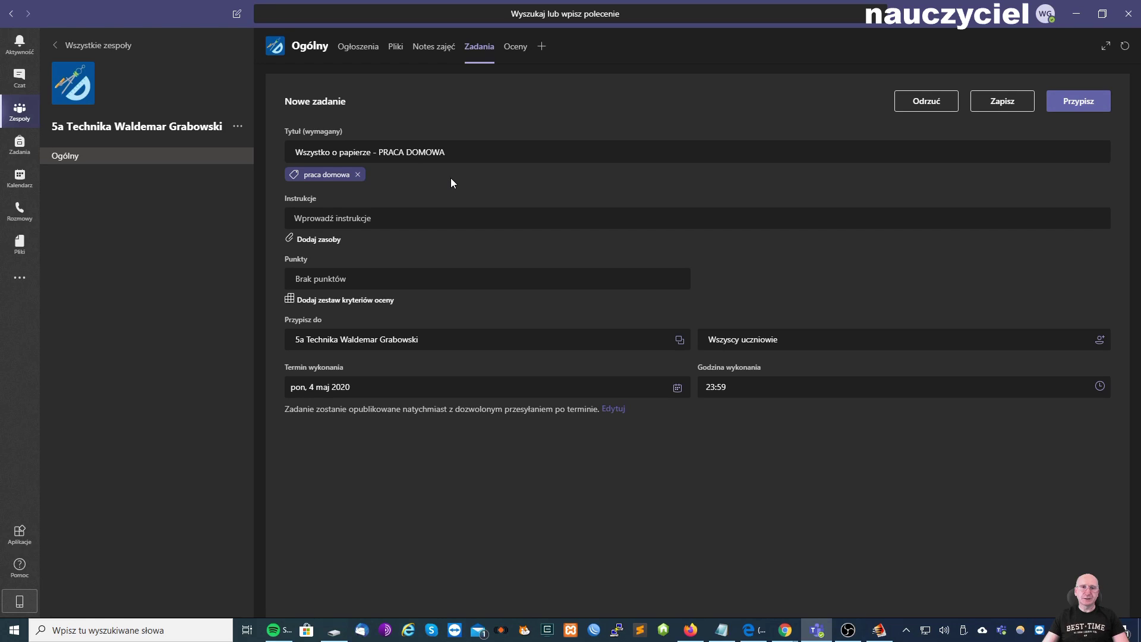
Enter the instructions as a numbered item: "Korzystając z treści tematu oraz z wyszukanych informacji w Internecie wykonaj ćwiczenia zamieszczone poniżej.".
click(439, 219)
click(404, 218)
text(Po)
key(BackSpace)
key(BackSpace)
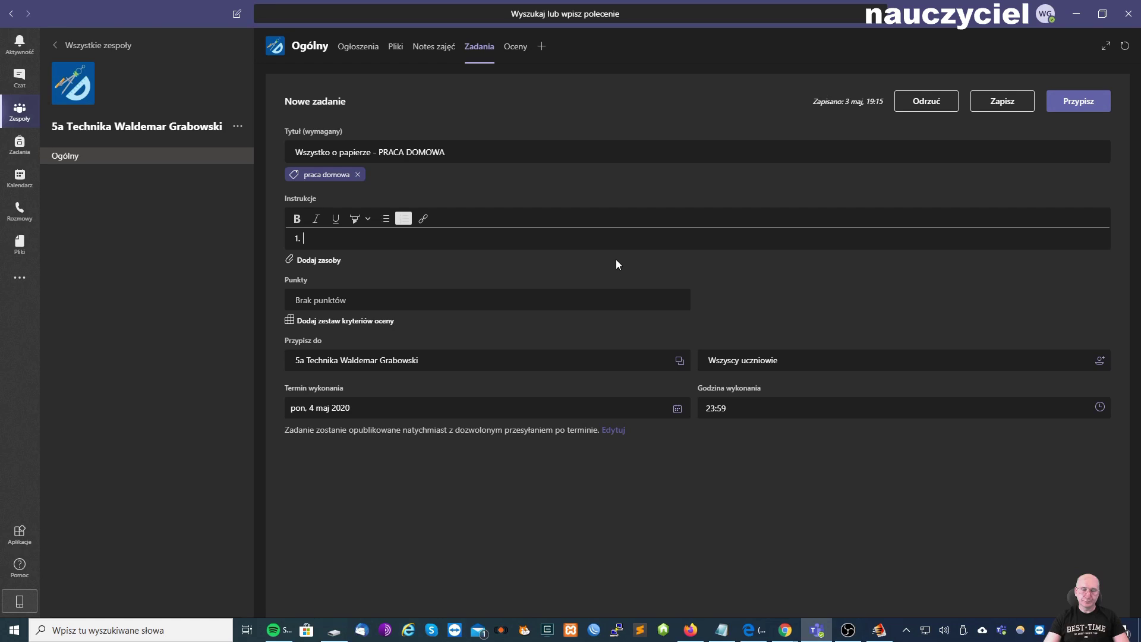
text(Korzystając)
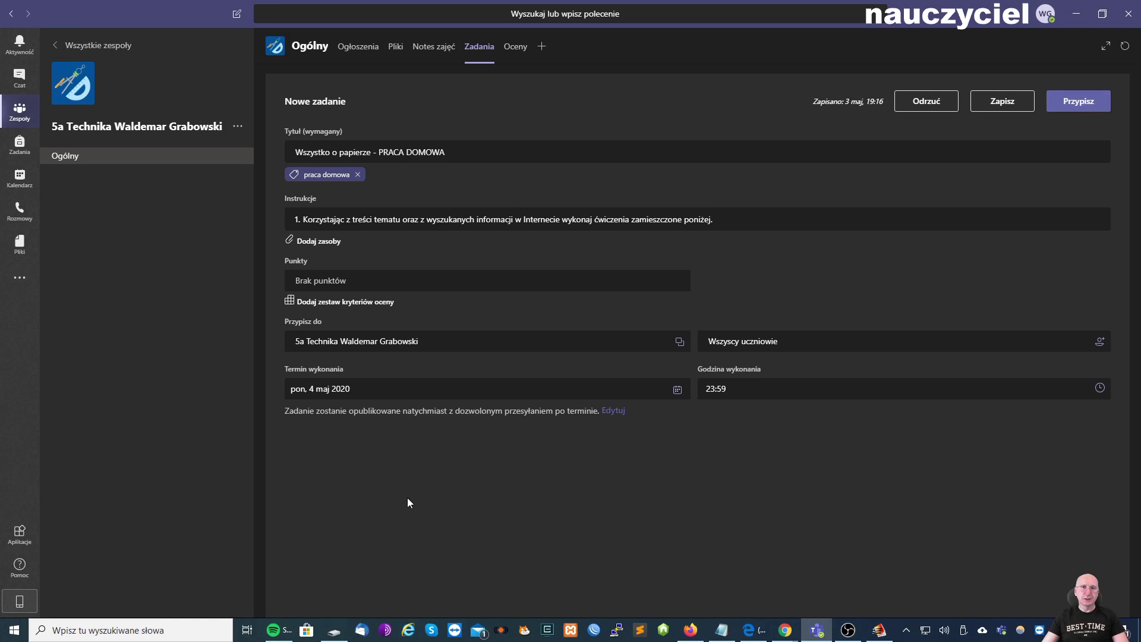
Attach the class notebook page "1) Wszystko o papierze" from _Biblioteka zawartości, Prace domowe, with student copies placed in the Zadanie domowe section.
click(327, 241)
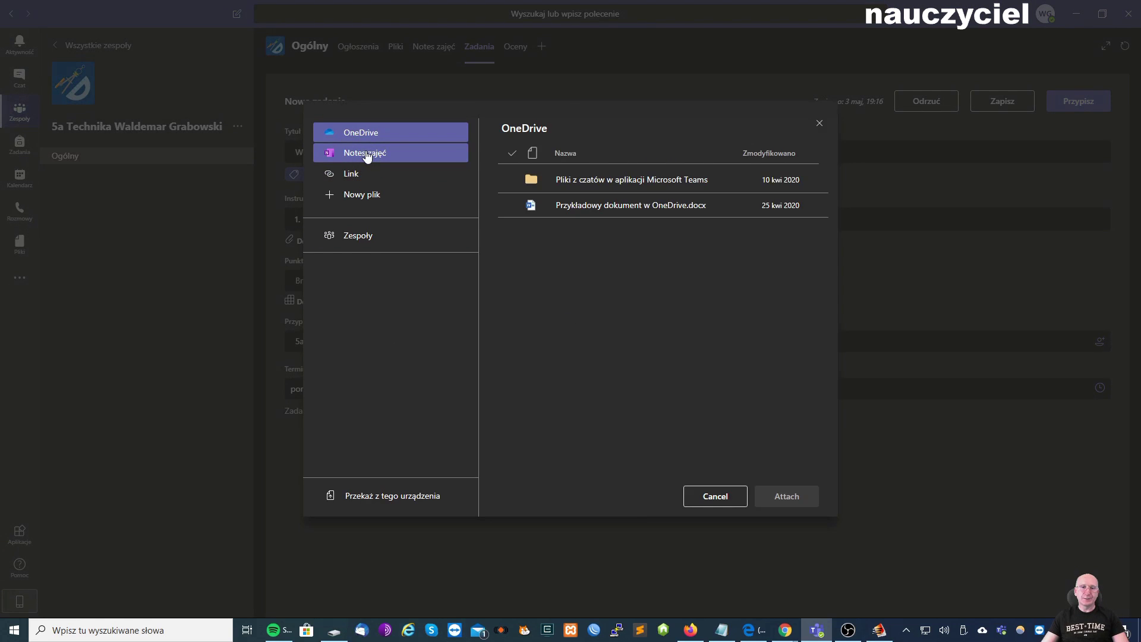
click(371, 152)
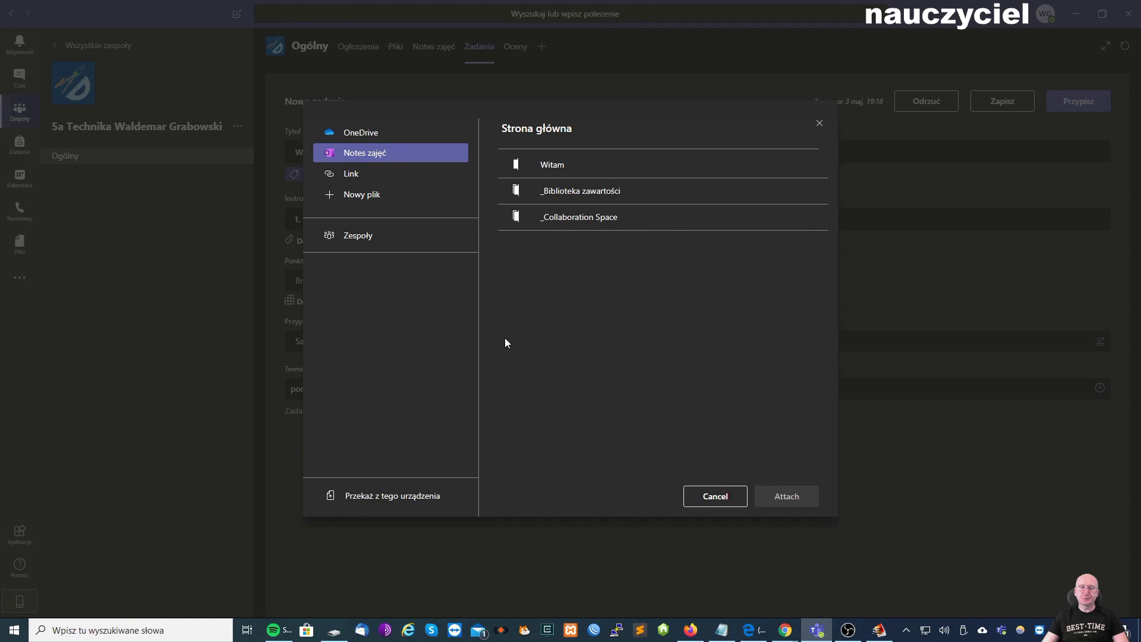
click(581, 191)
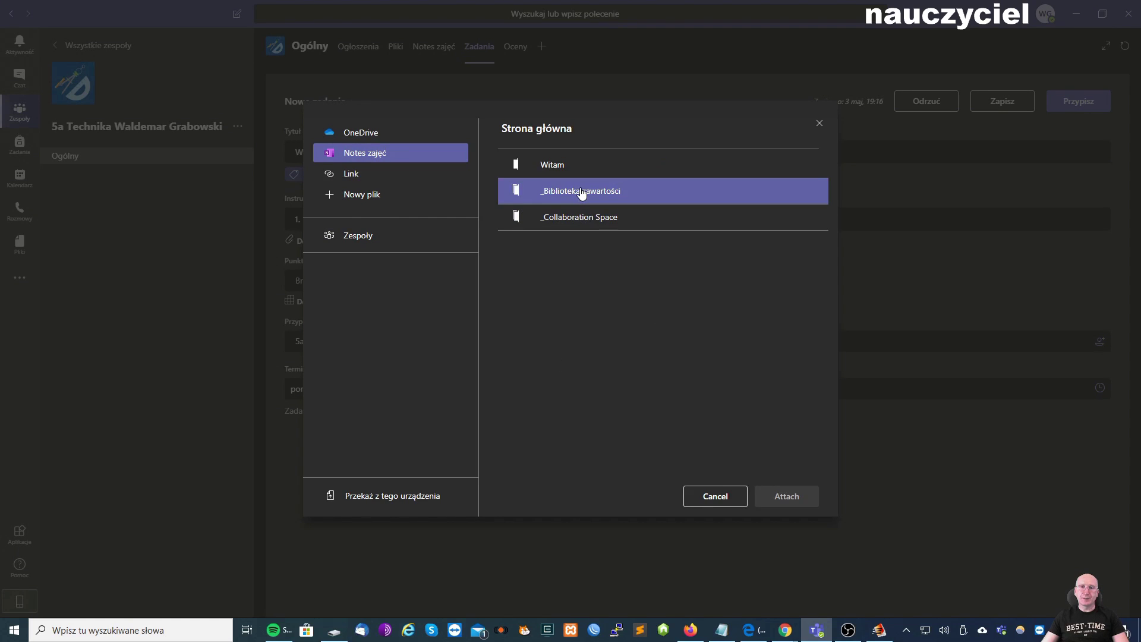
double_click(581, 191)
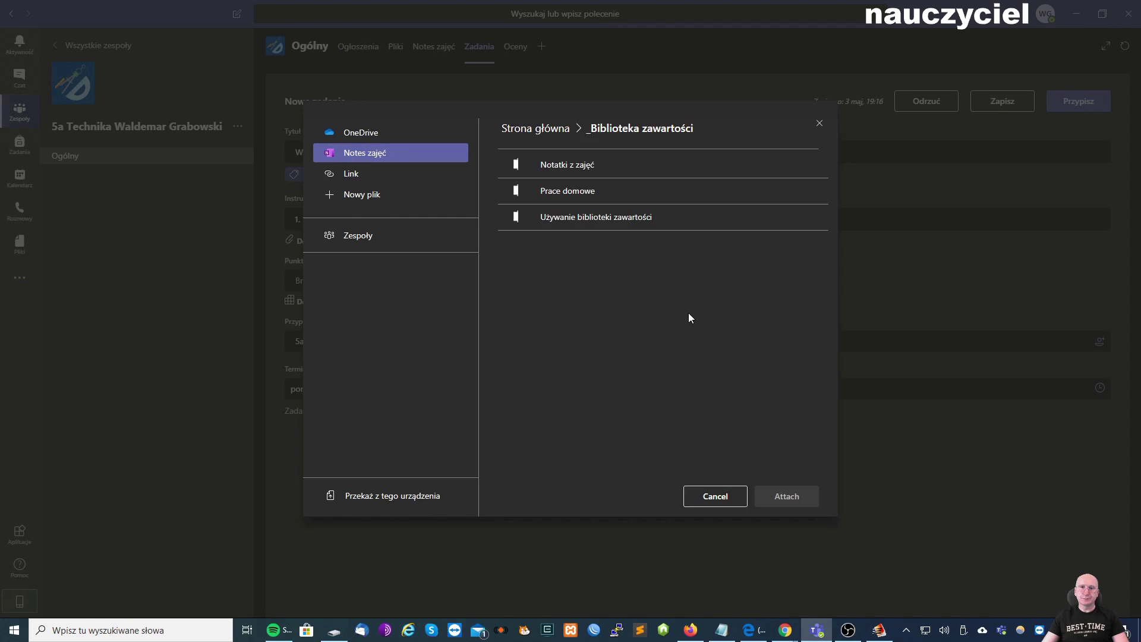
click(562, 190)
double_click(562, 190)
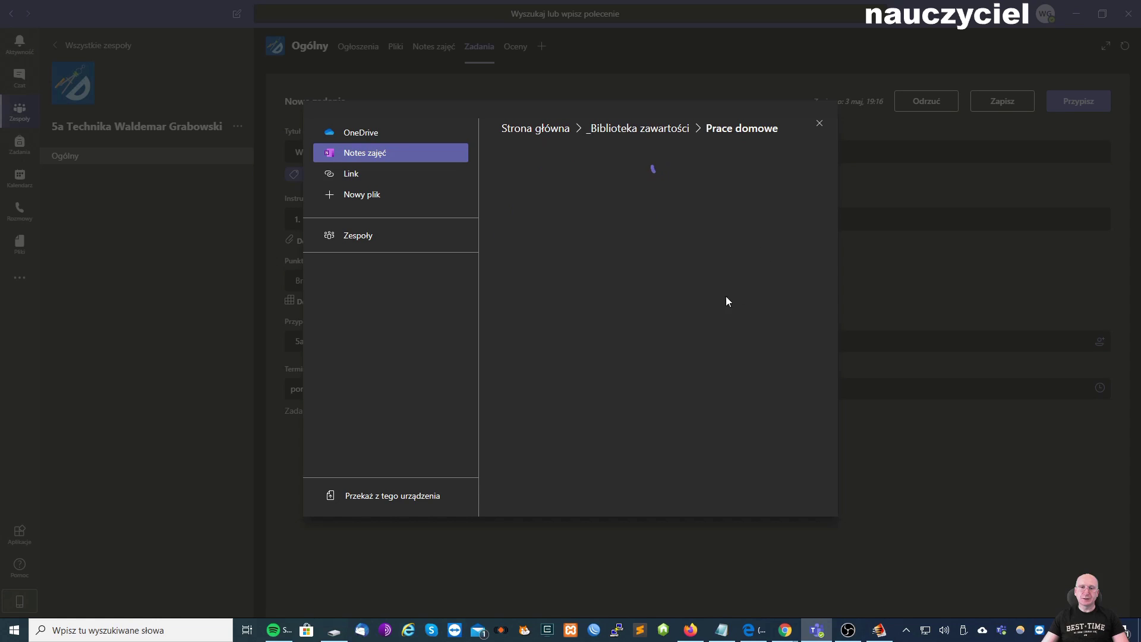
click(587, 170)
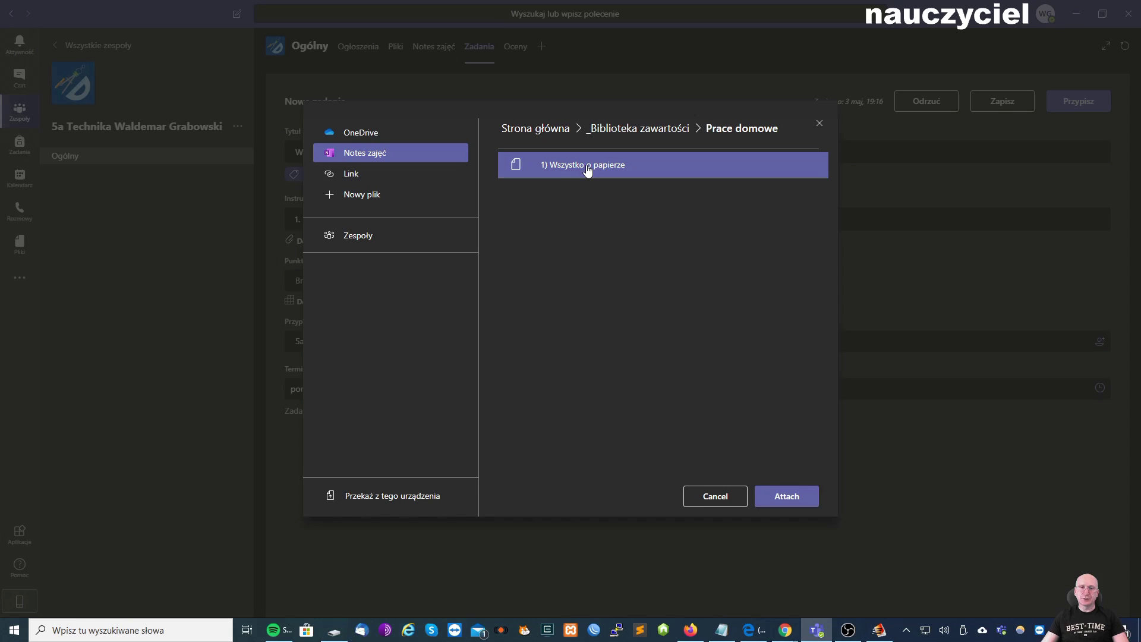
click(795, 498)
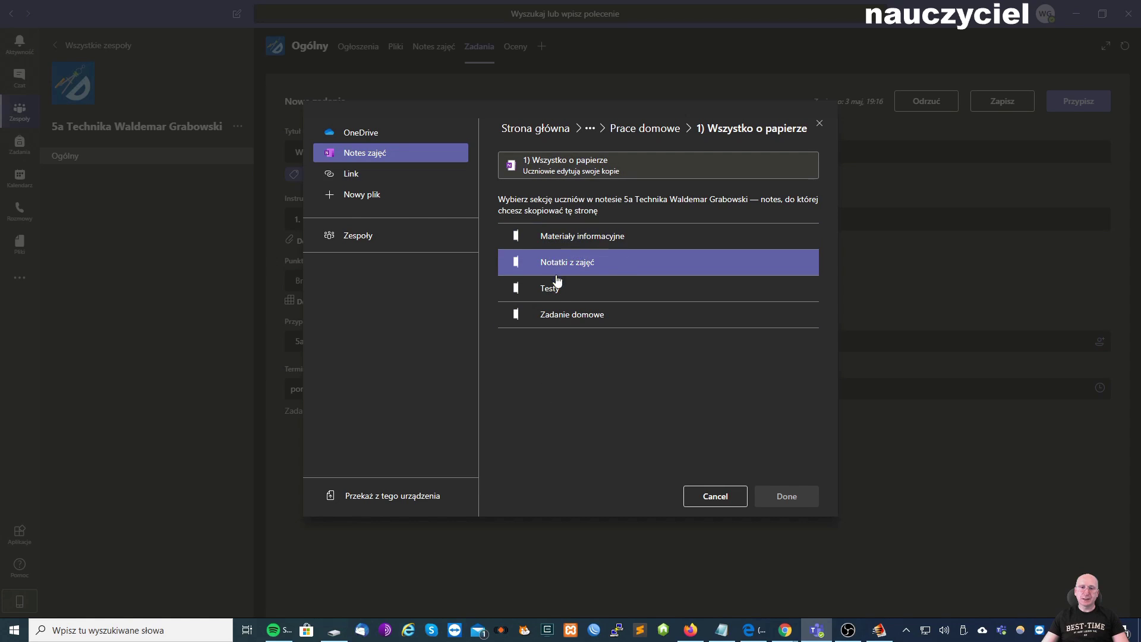
click(551, 316)
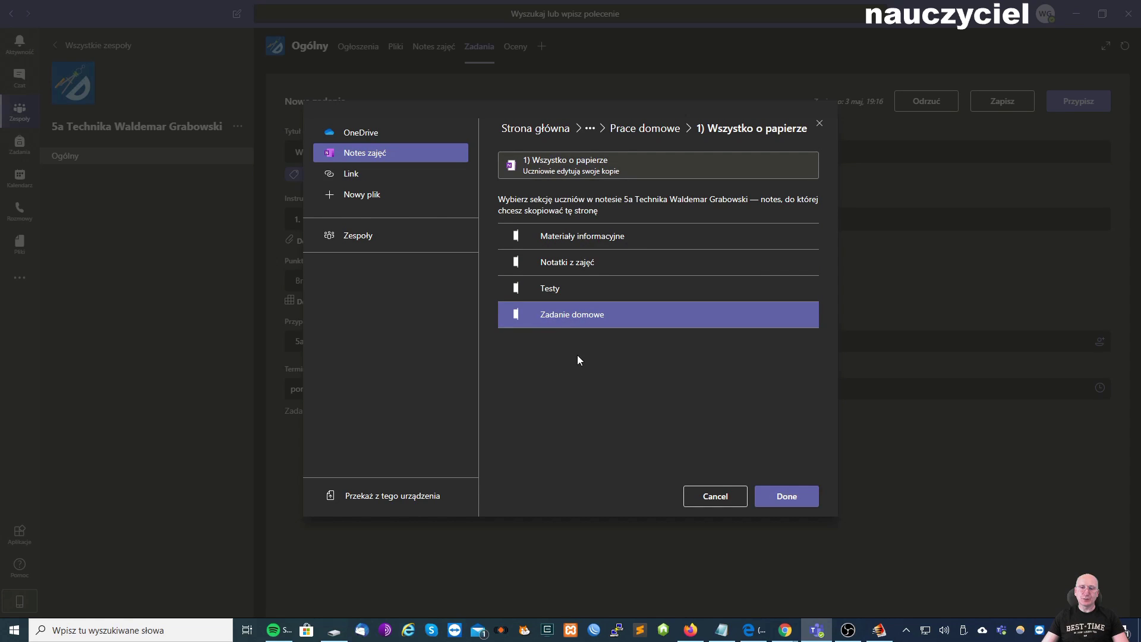
click(787, 497)
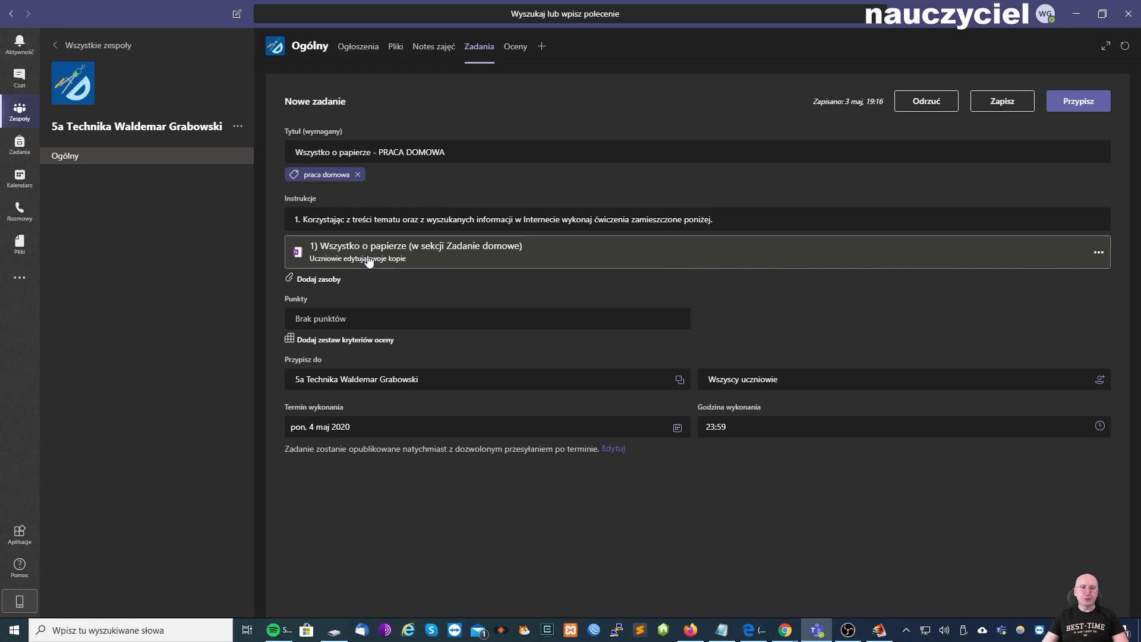
Set the assignment's points to 15 and its due date to 11 May 2020.
click(355, 318)
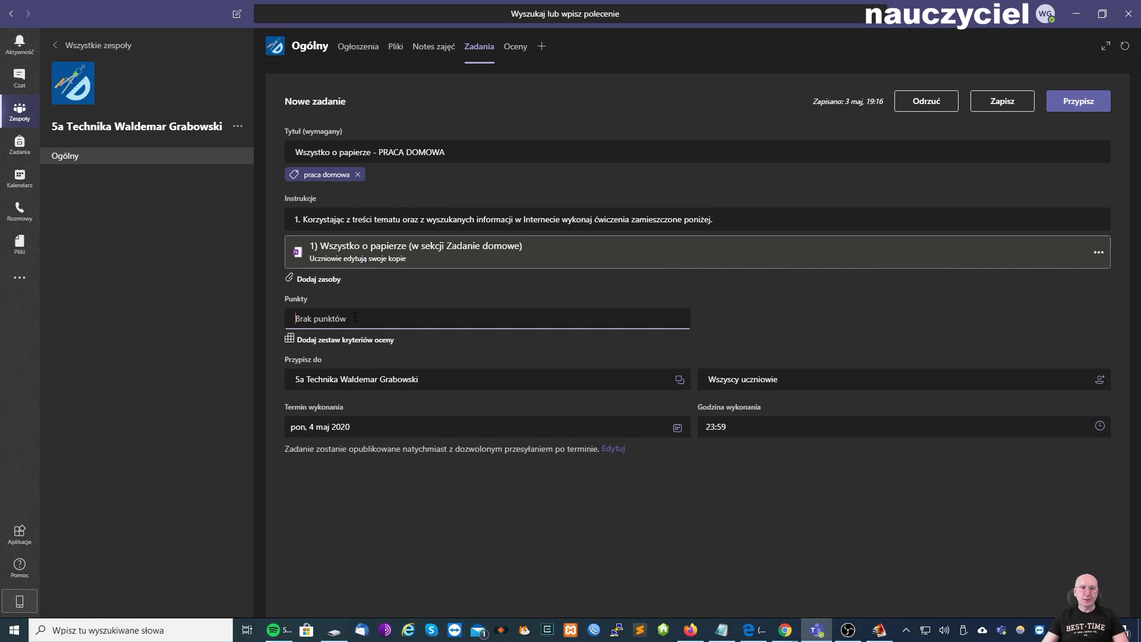
text(15)
click(327, 431)
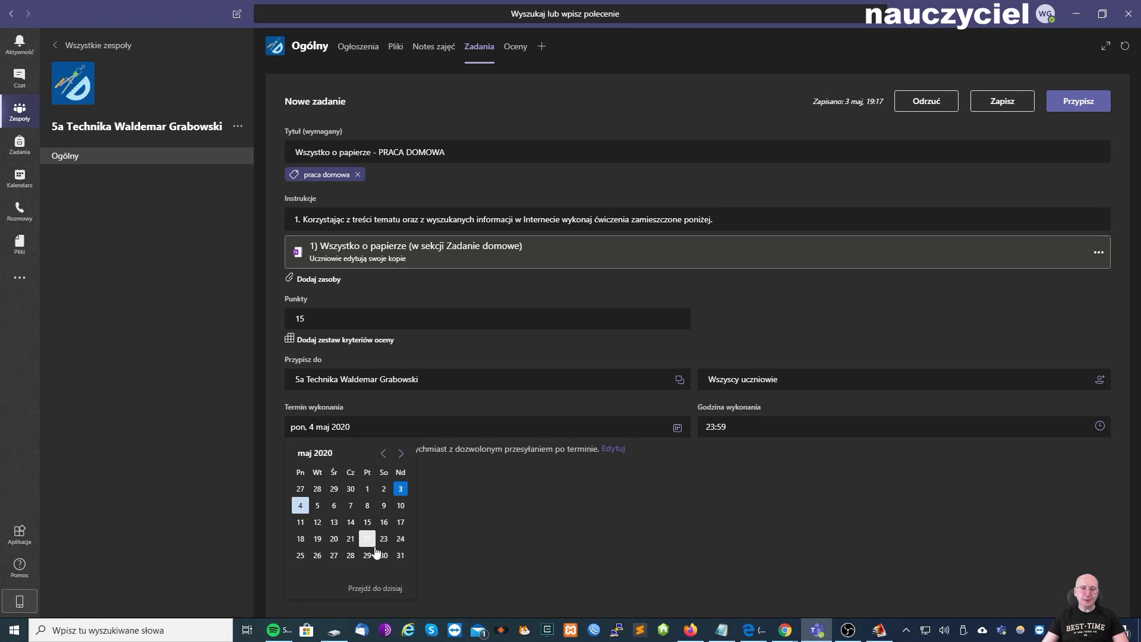
click(300, 521)
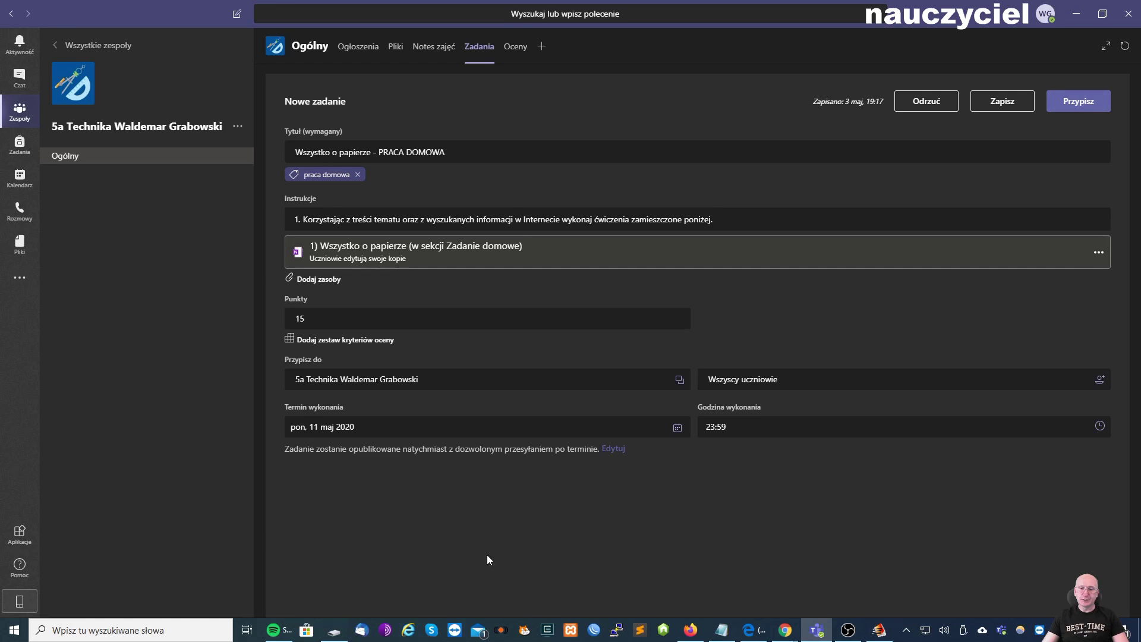
Schedule the assignment to publish on 4 May 2020 at 09:00 and enable a closing date of 18 May 2020.
click(613, 450)
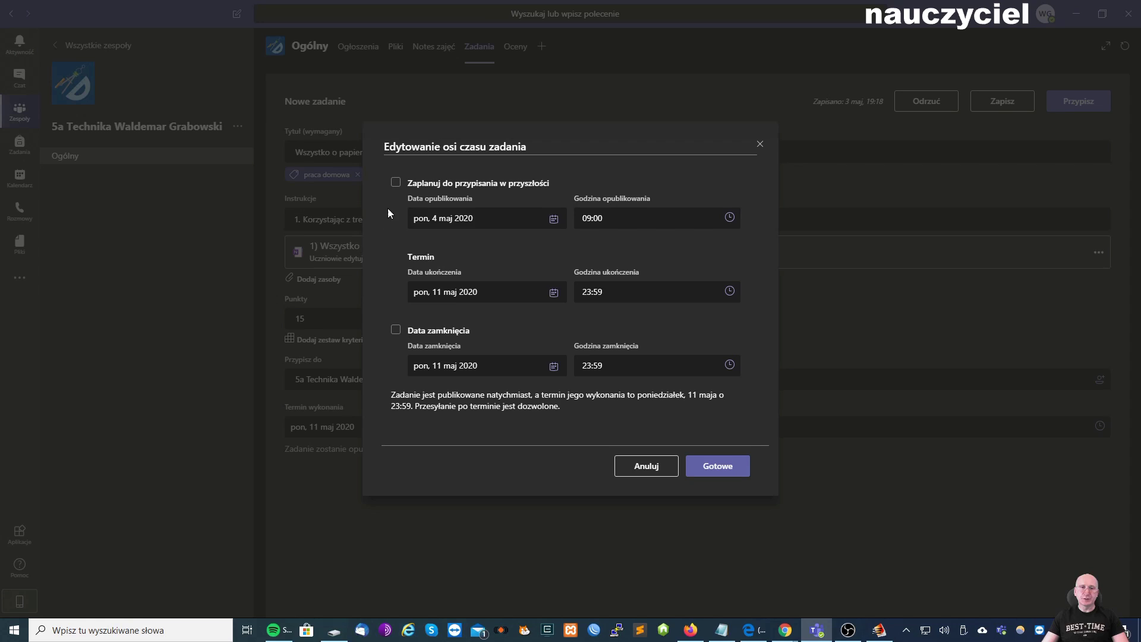
click(395, 183)
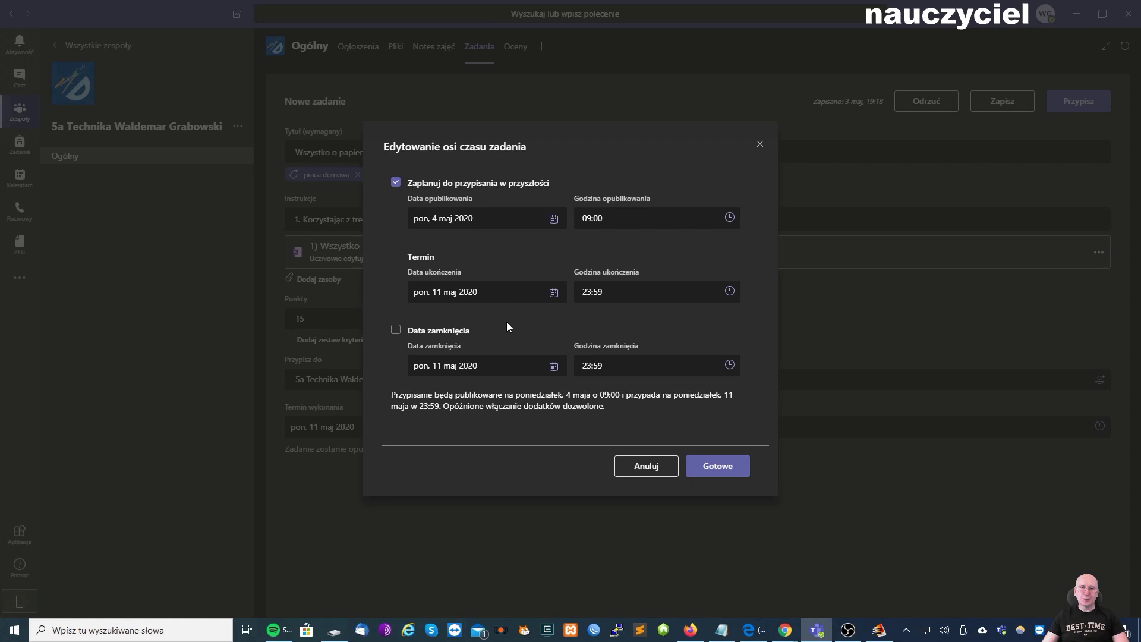
click(396, 332)
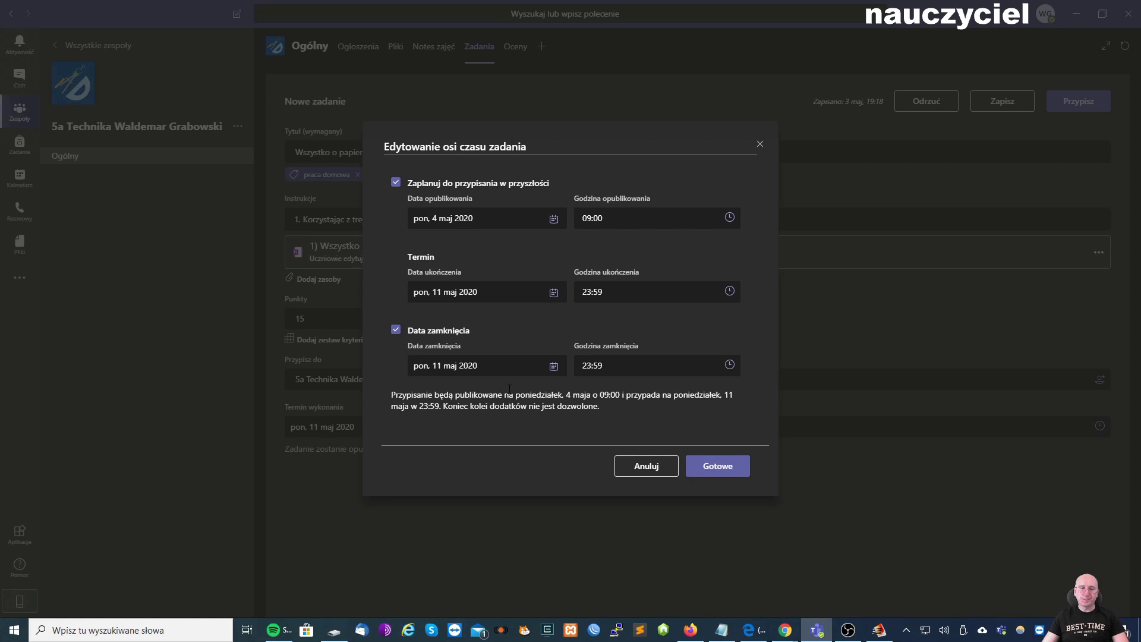
click(553, 365)
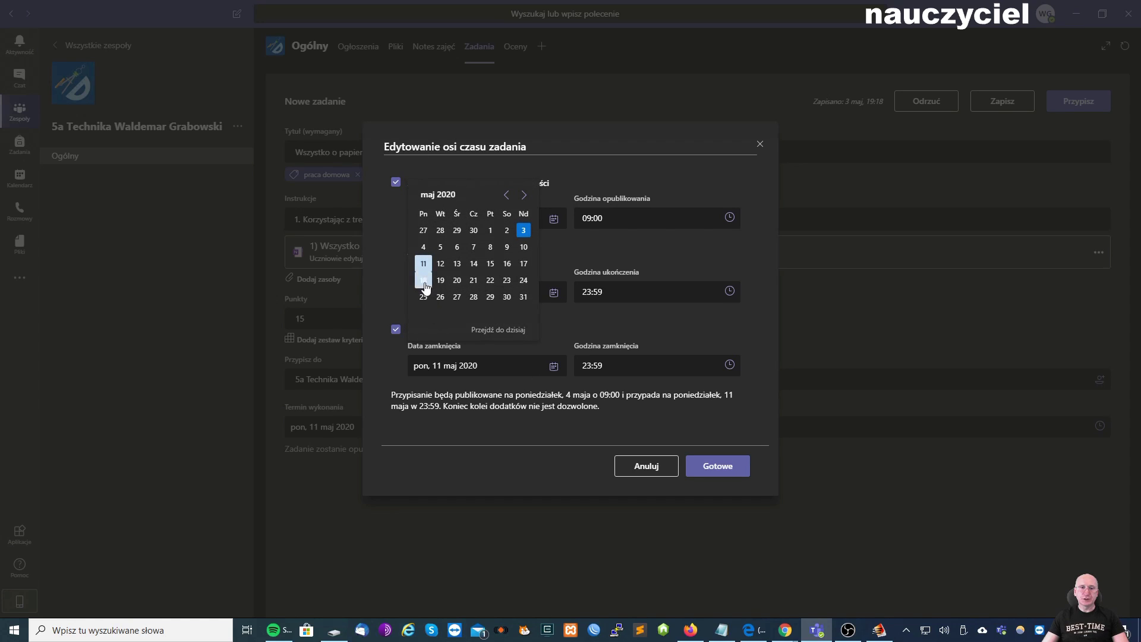
click(423, 280)
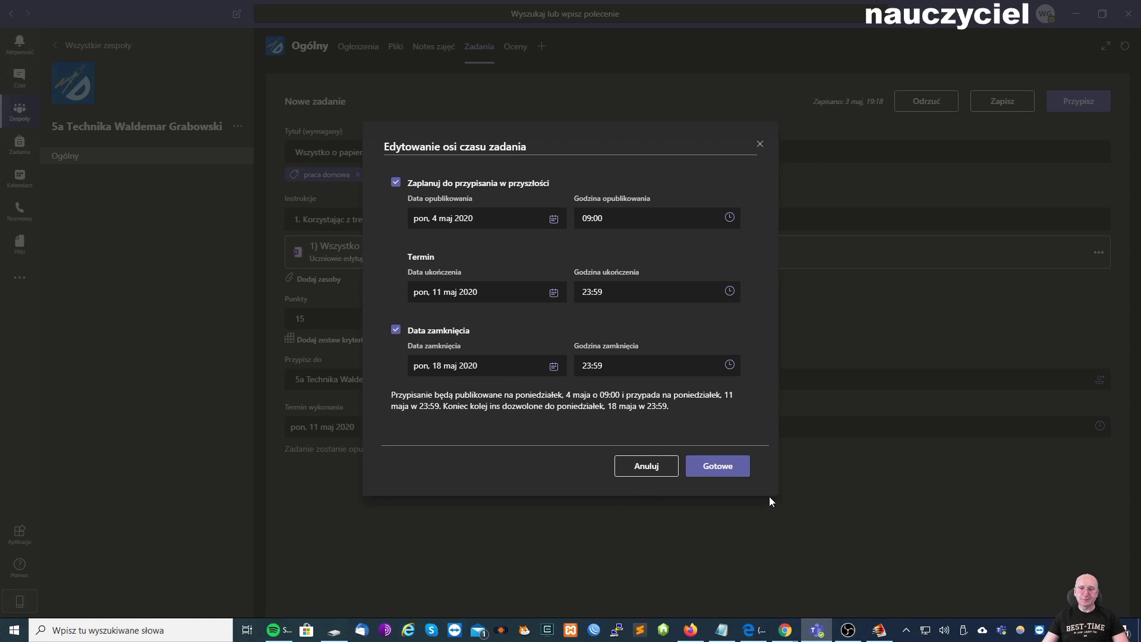
click(718, 466)
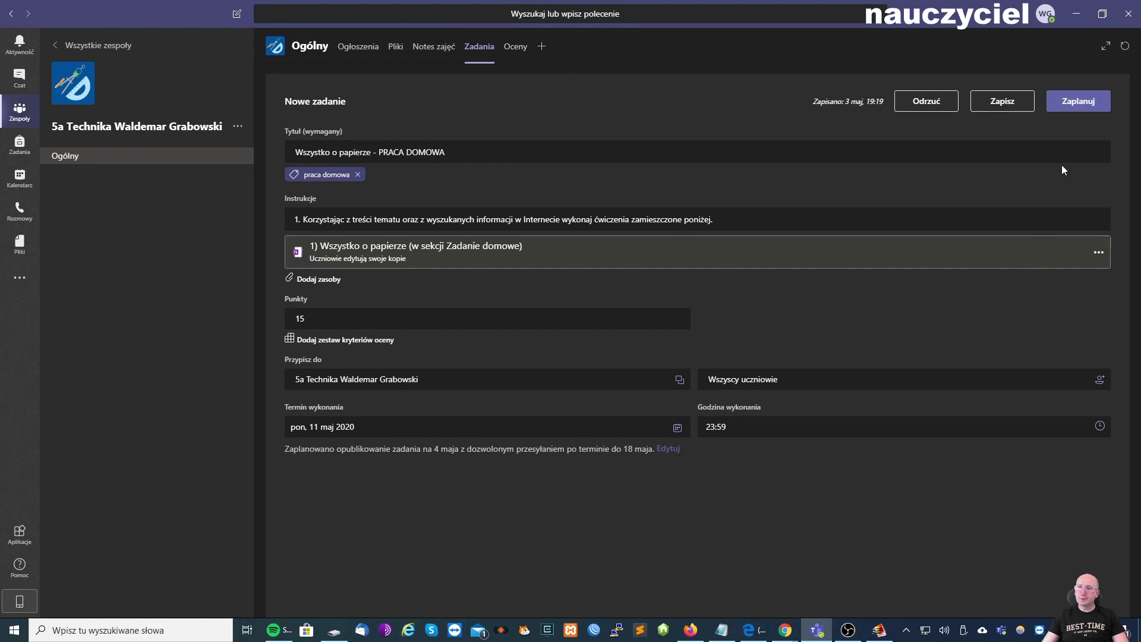
Turn off scheduled publishing in the assignment's timeline so that it is published immediately.
click(668, 453)
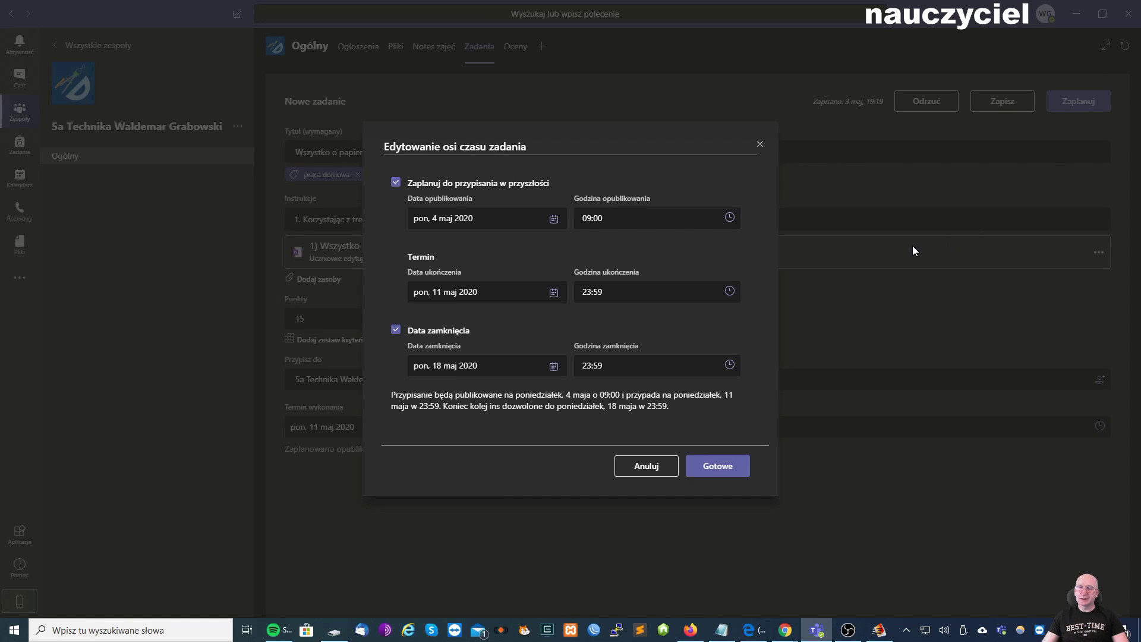
click(397, 185)
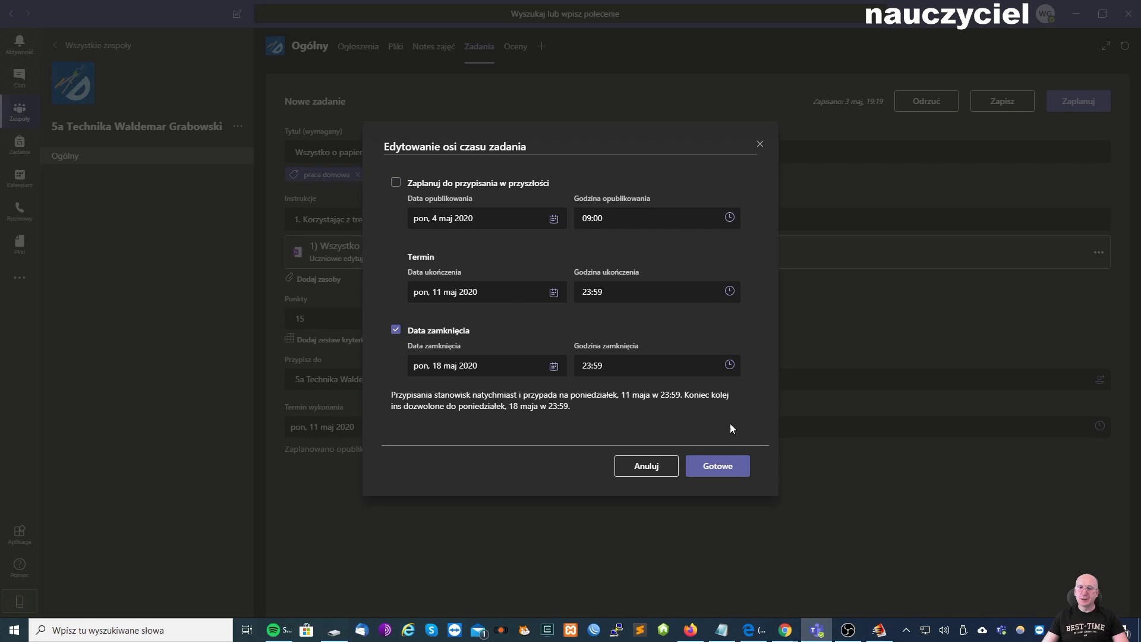
click(710, 473)
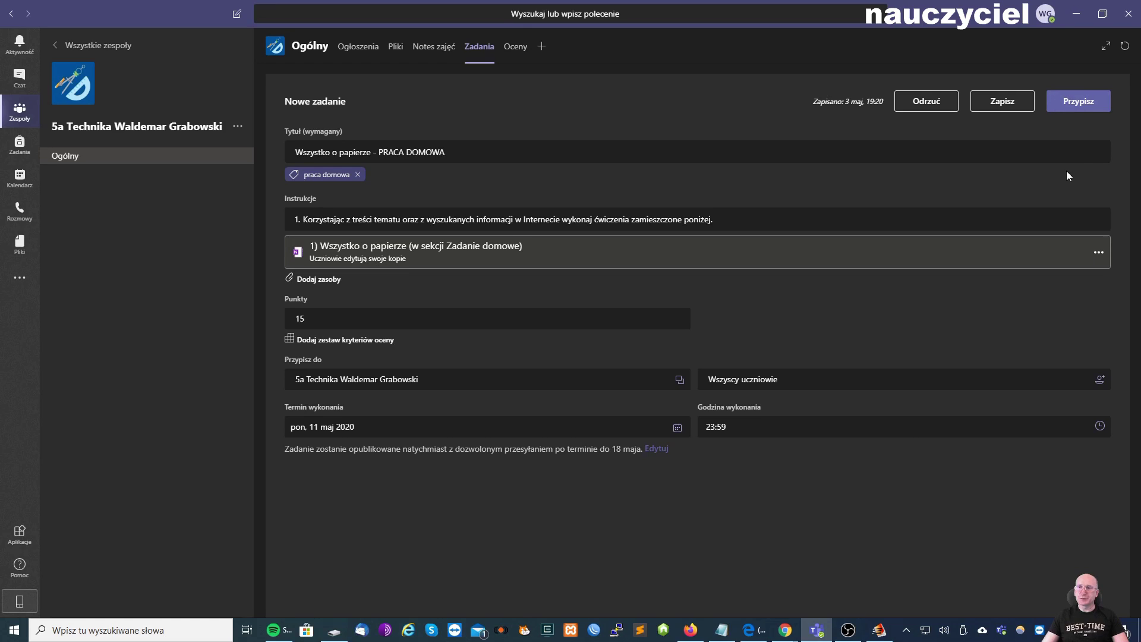
Assign the homework to the class and open its overview of student submissions.
click(1081, 103)
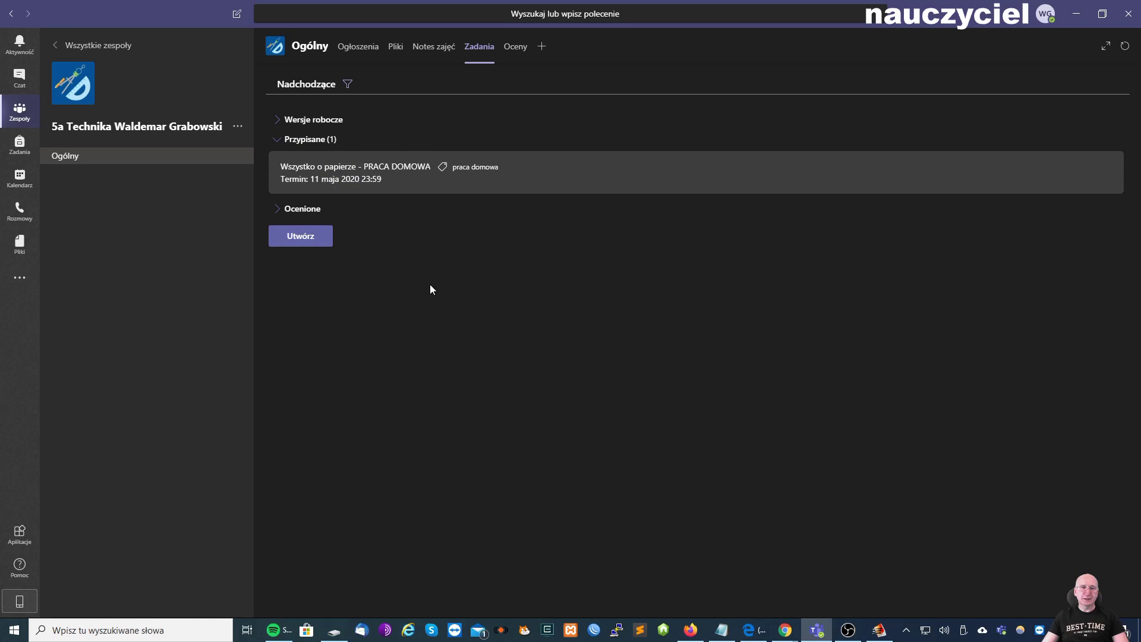
click(474, 189)
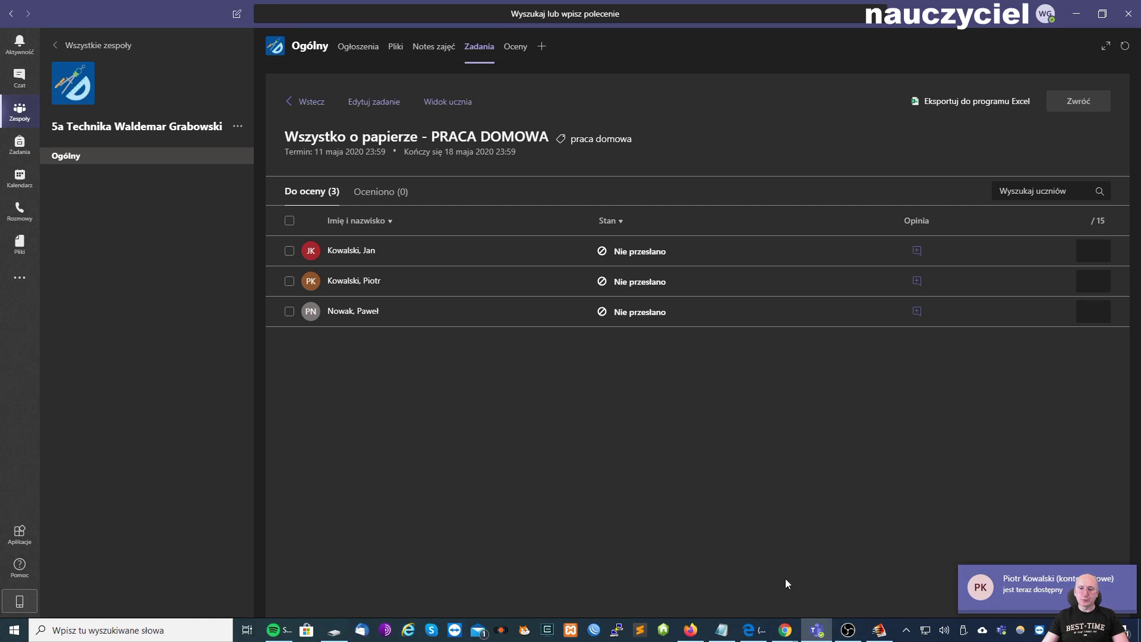
Switch to the student's Teams session in Edge and open "Wszystko o papierze - PRACA DOMOWA" from the 5a Technika team's Zadania.
click(752, 629)
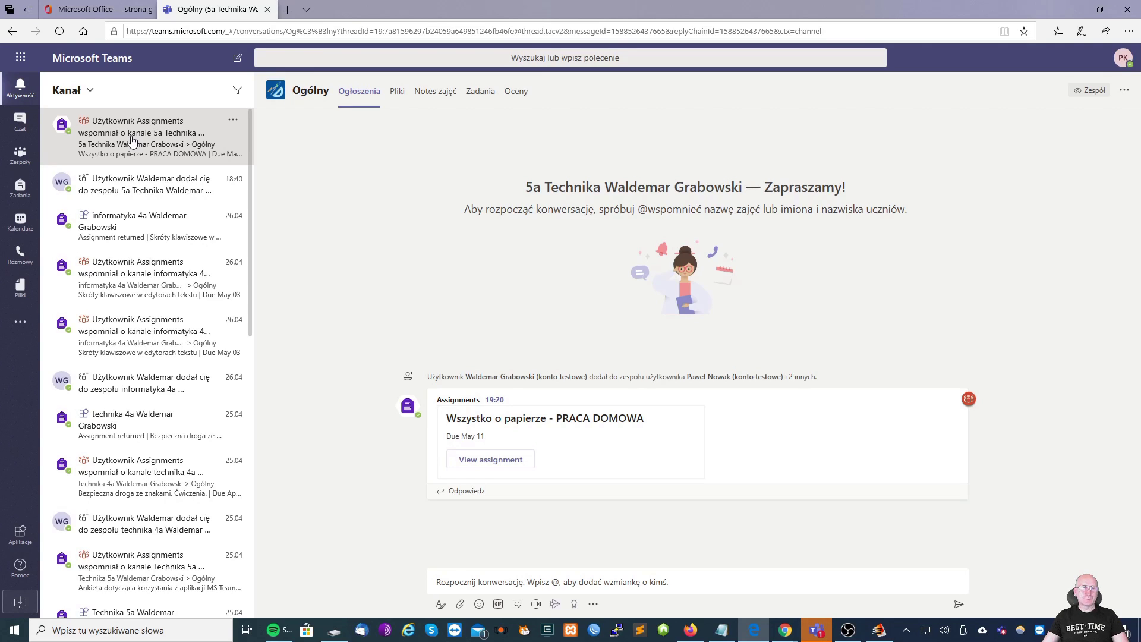
click(19, 188)
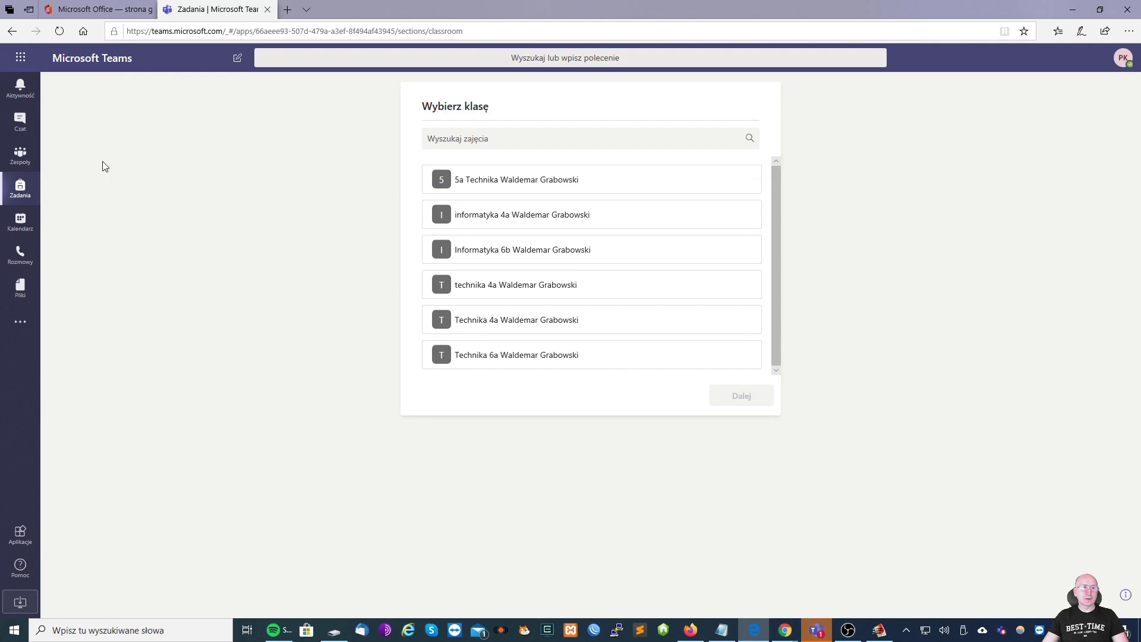
click(23, 157)
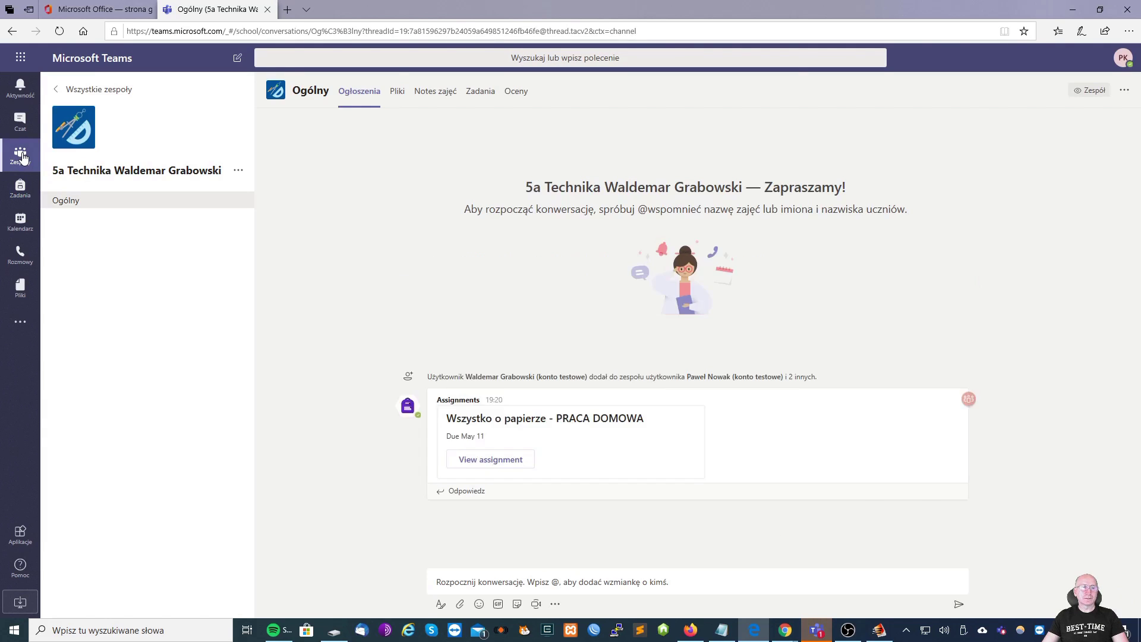
click(23, 157)
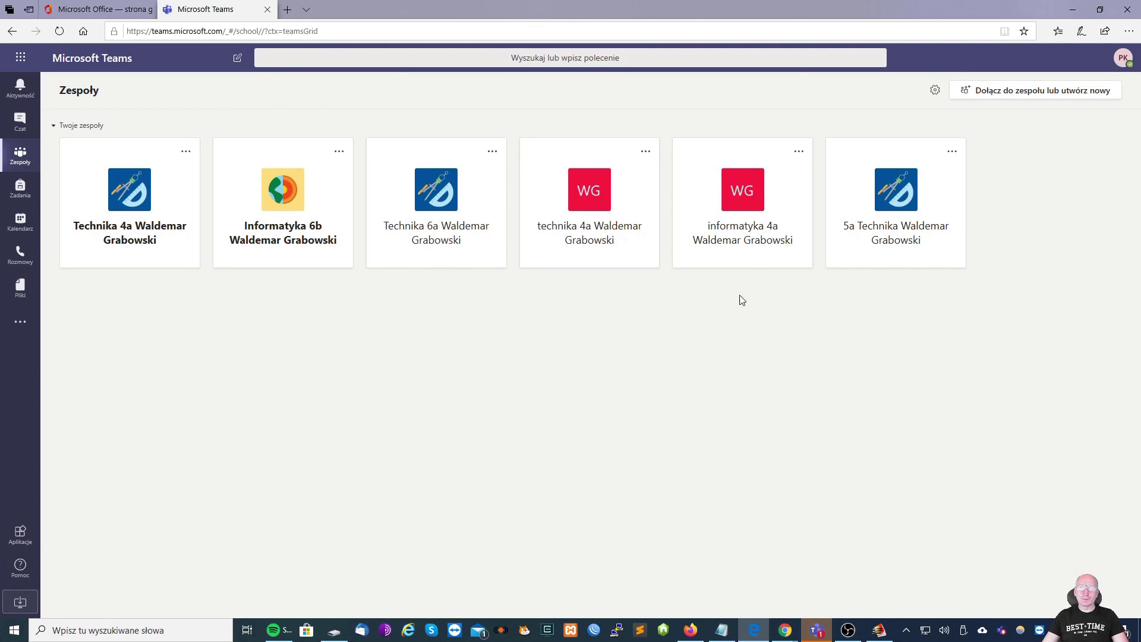
click(869, 224)
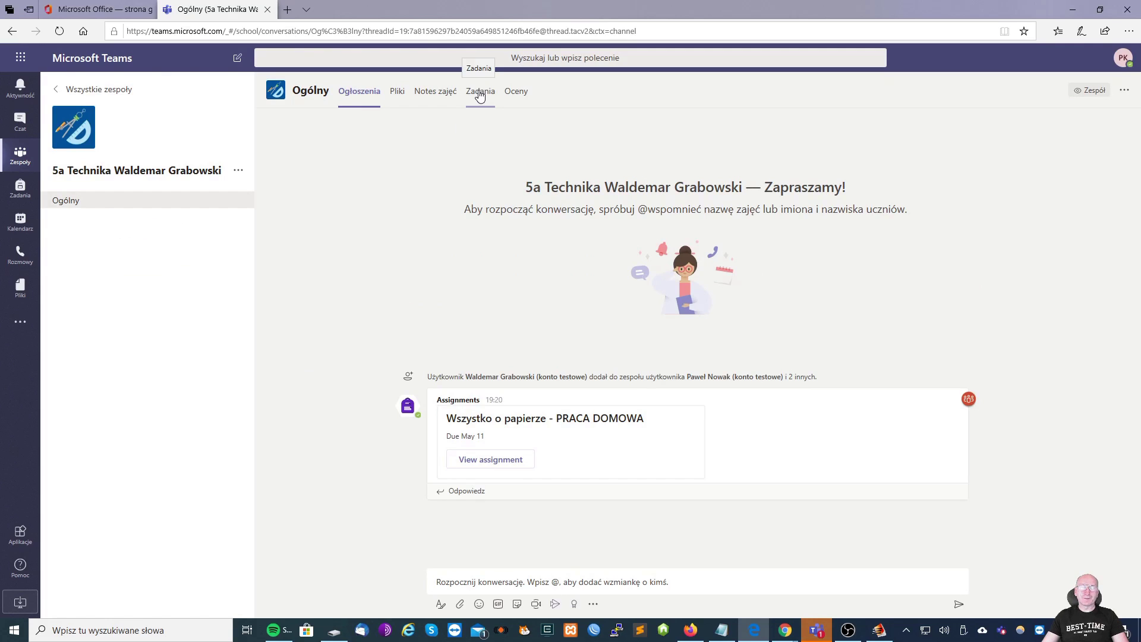
key(ctrl+a)
click(489, 103)
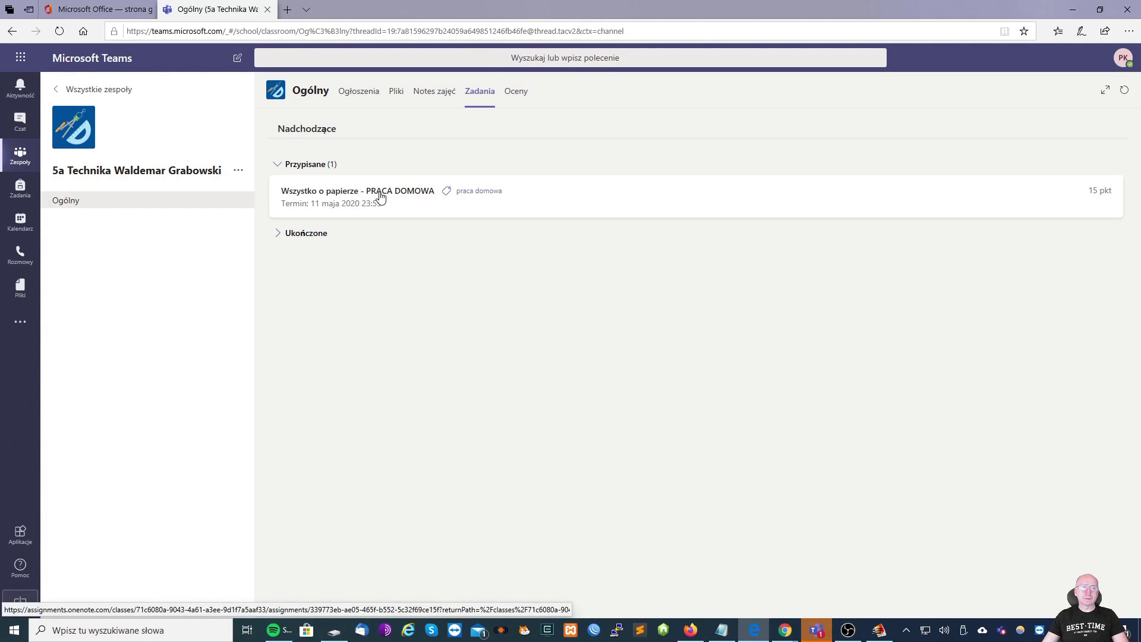
click(411, 203)
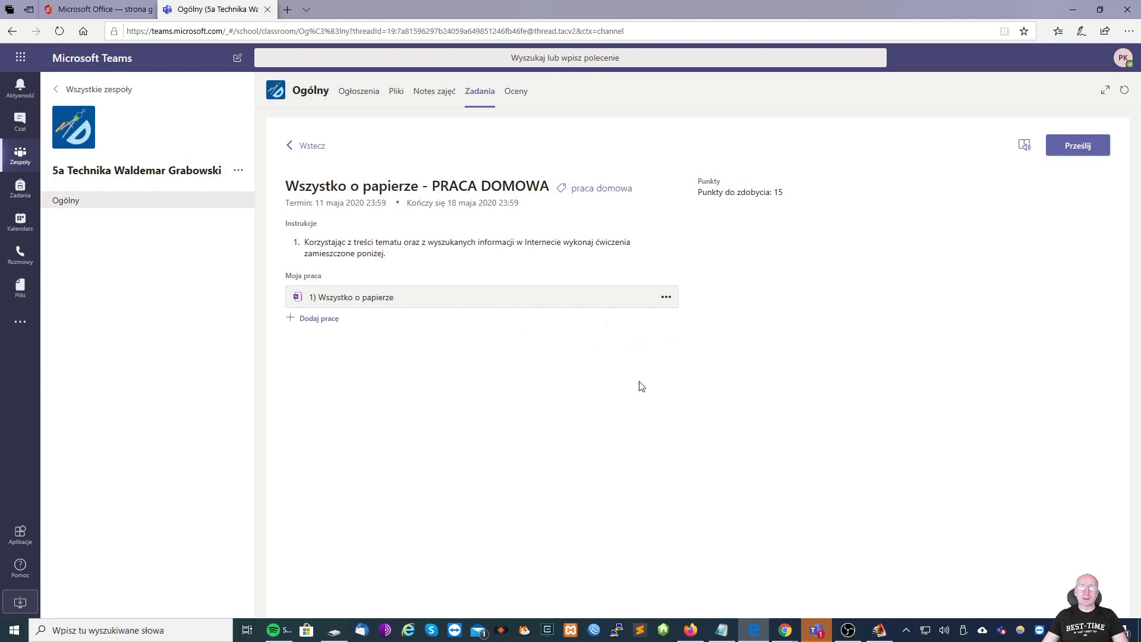
Enter "Odpowiedź ..." under Ćwiczenie 4 on the assignment's "1) Wszystko o papierze" page in Teams and submit the homework.
click(666, 299)
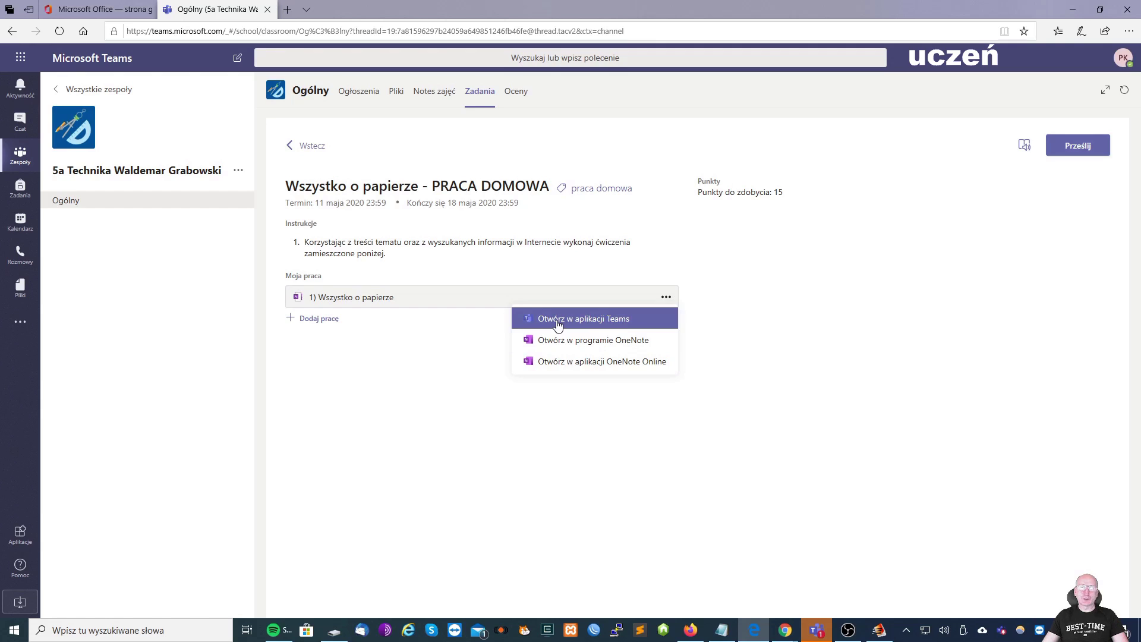
click(655, 321)
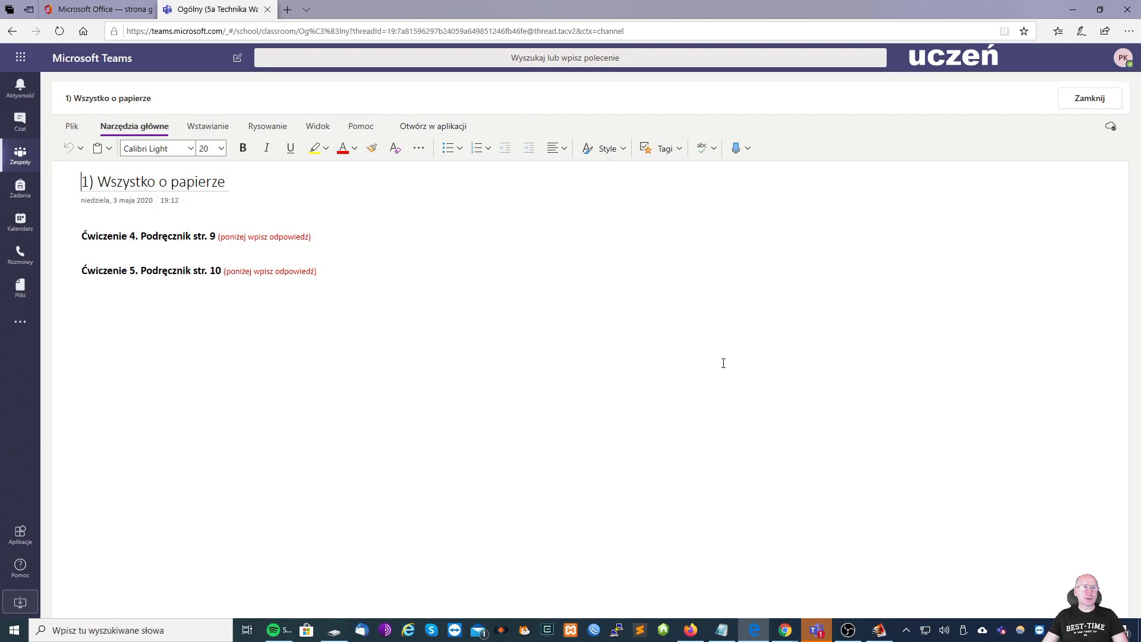
click(559, 249)
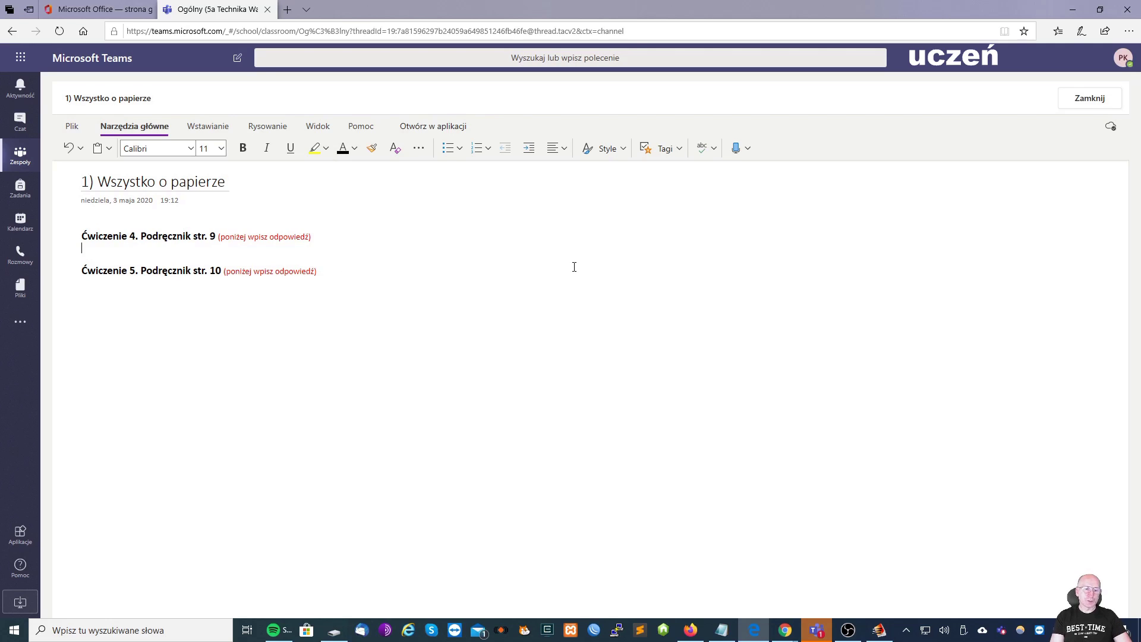
text(Od)
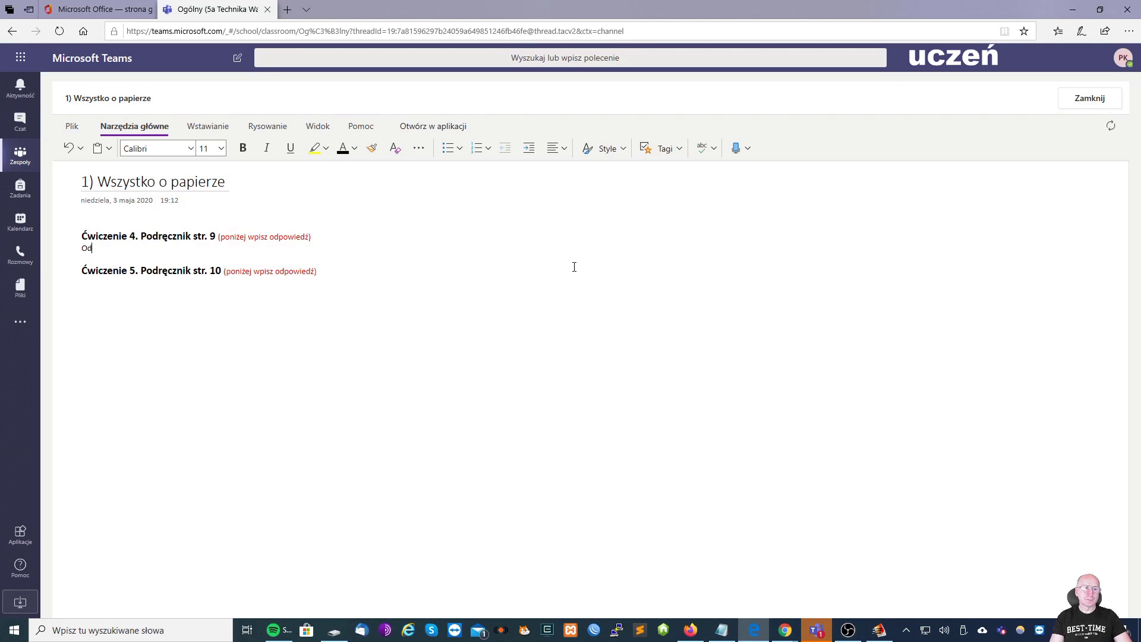
text(powiedź)
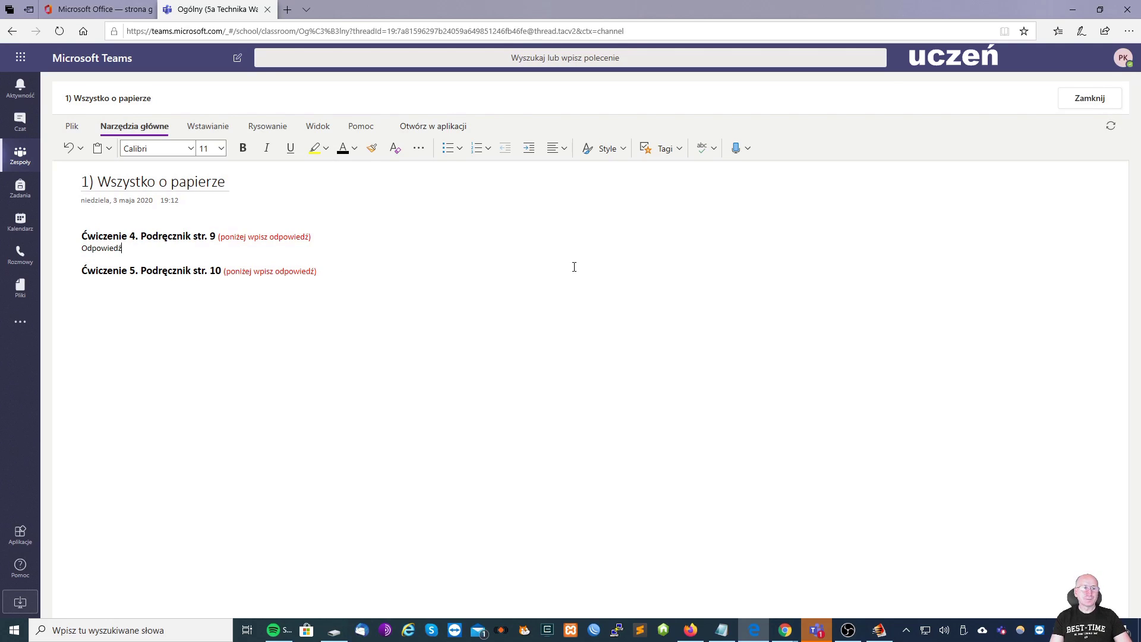
text( ...)
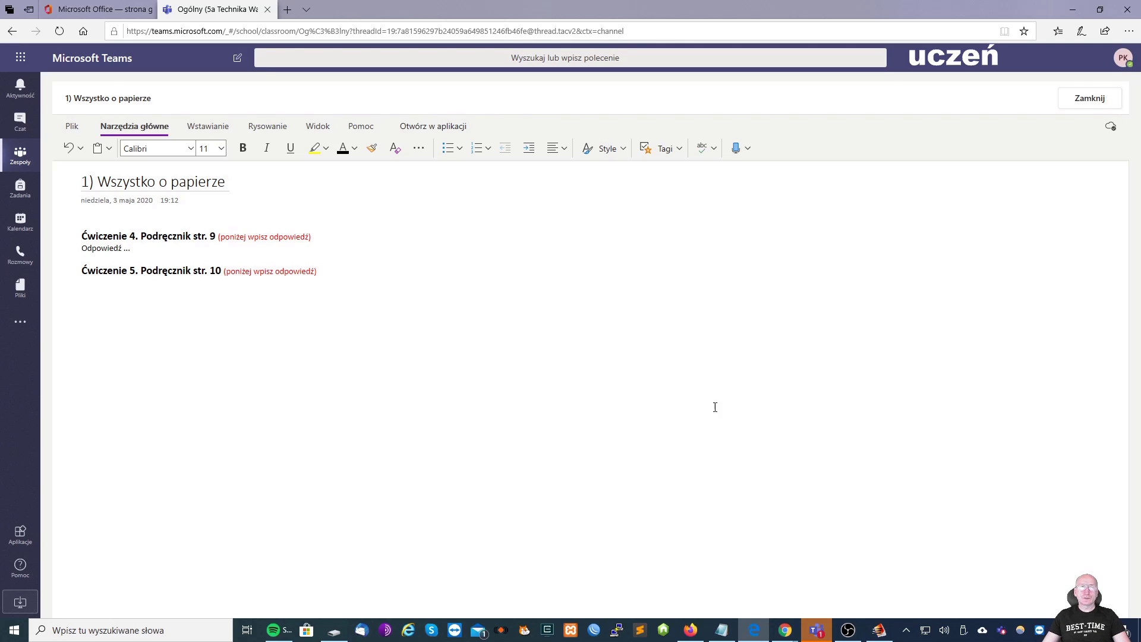
click(1095, 99)
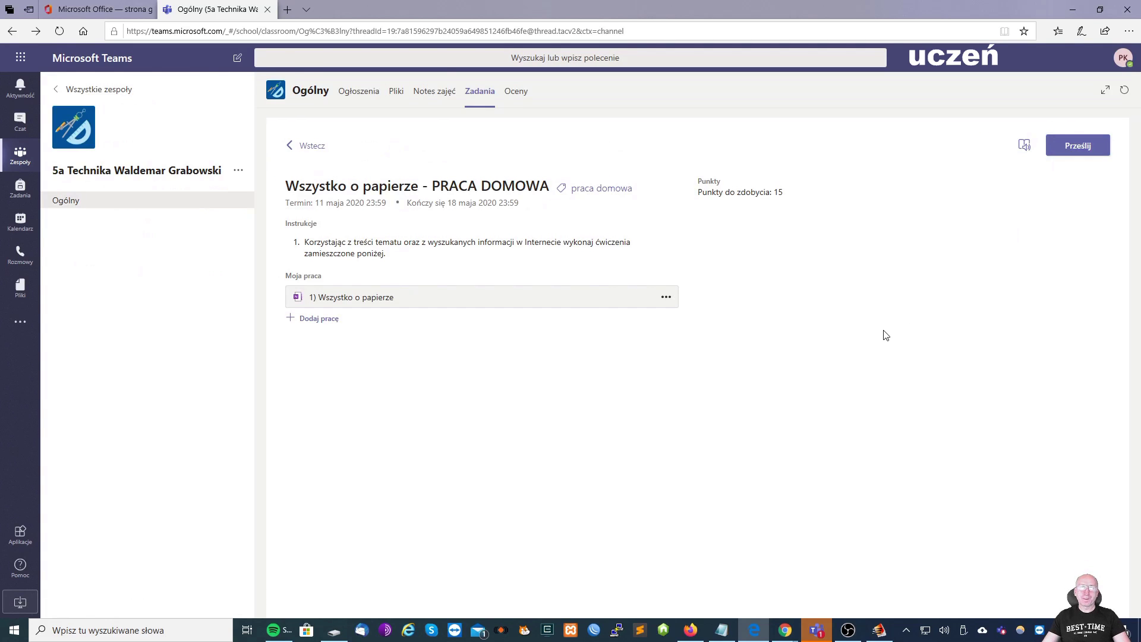
click(1070, 147)
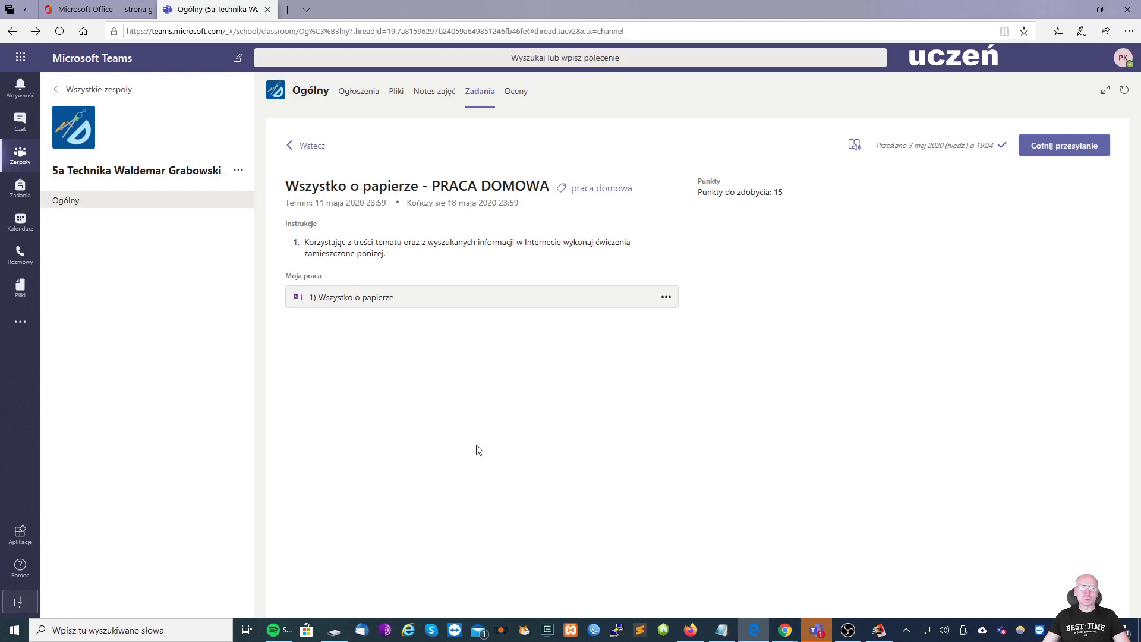
View the "1) Wszystko o papierze" page in the student's Zadanie domowe section of Notes zajęć, and return to Zadania.
click(440, 97)
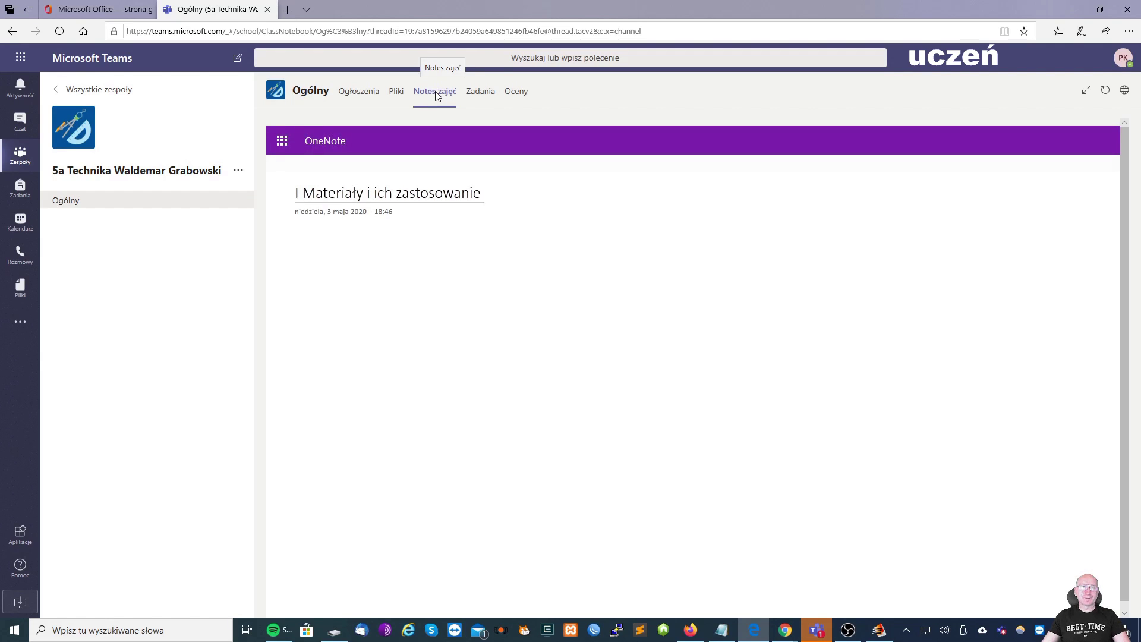
click(279, 168)
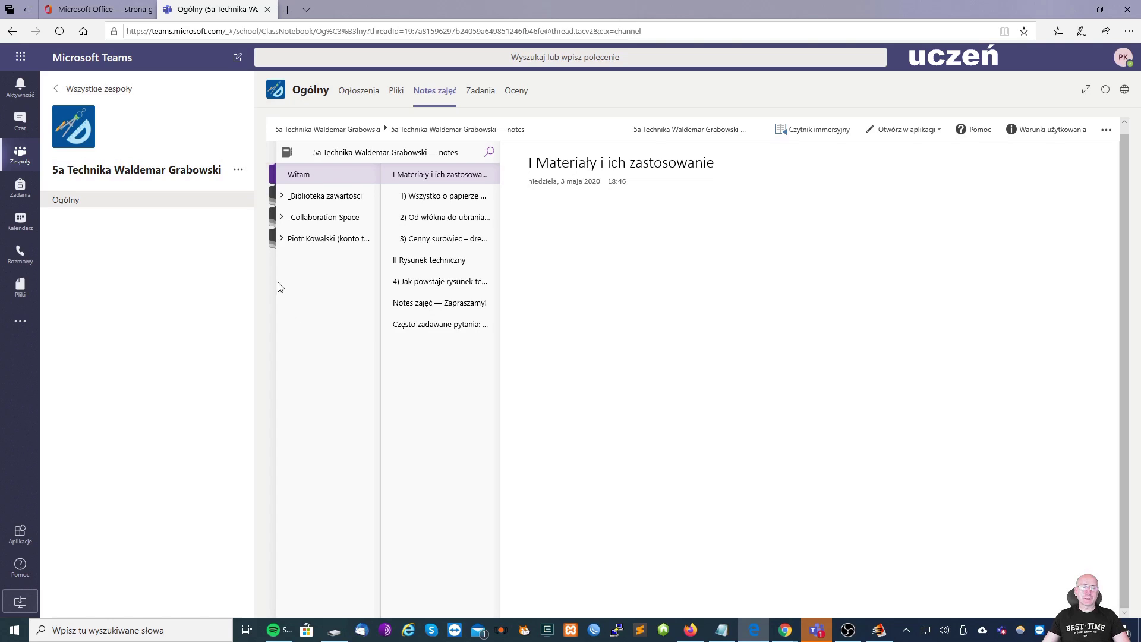
click(282, 239)
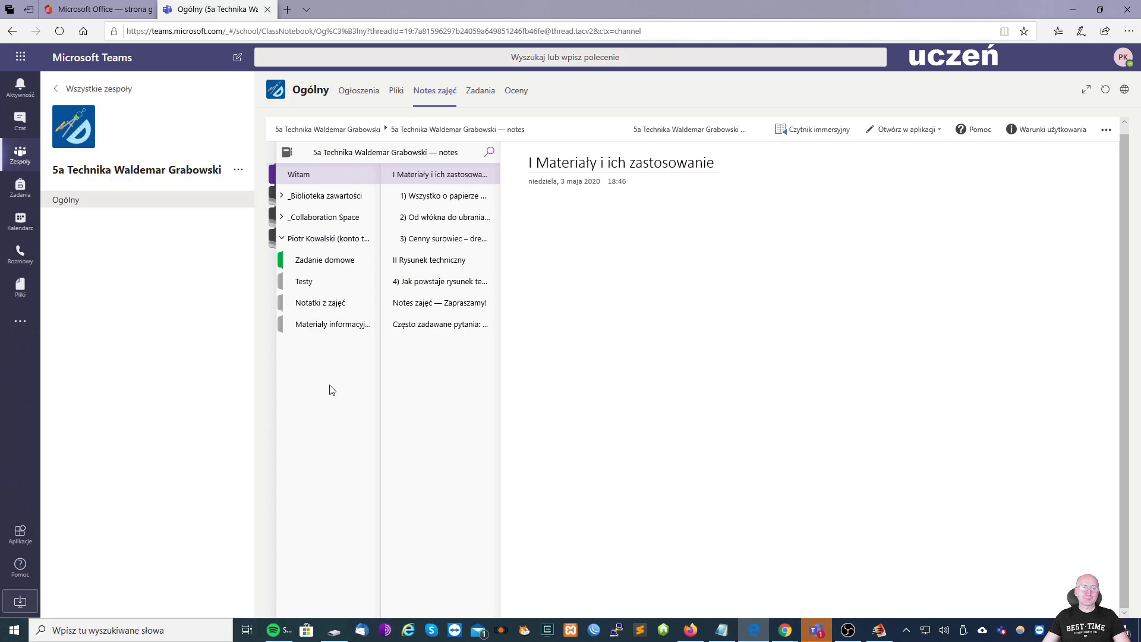
click(319, 261)
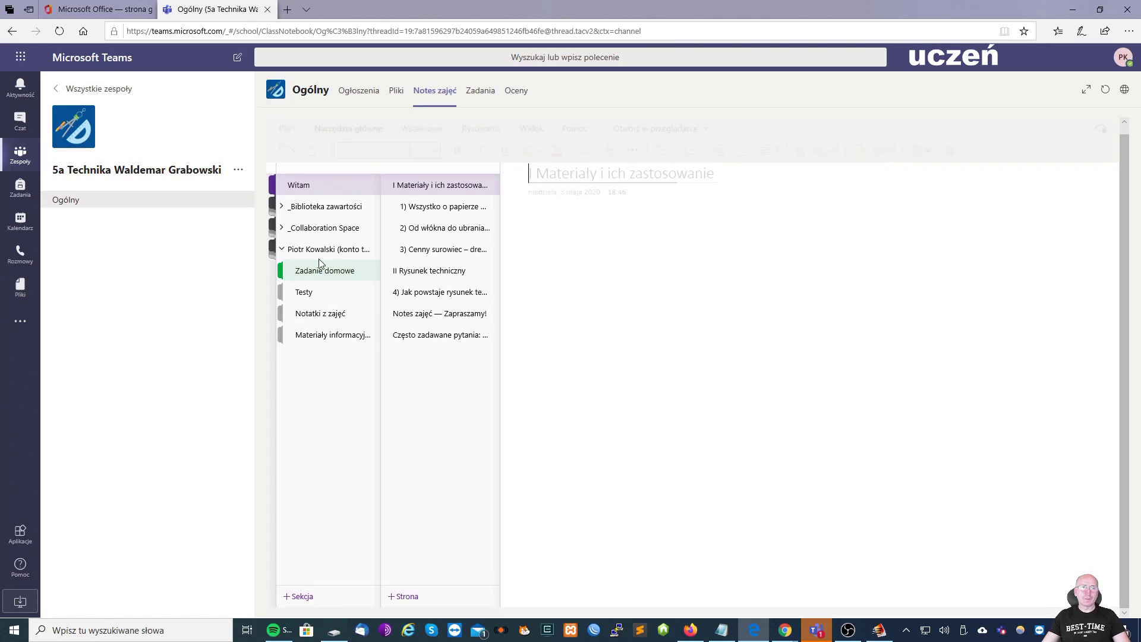
click(423, 230)
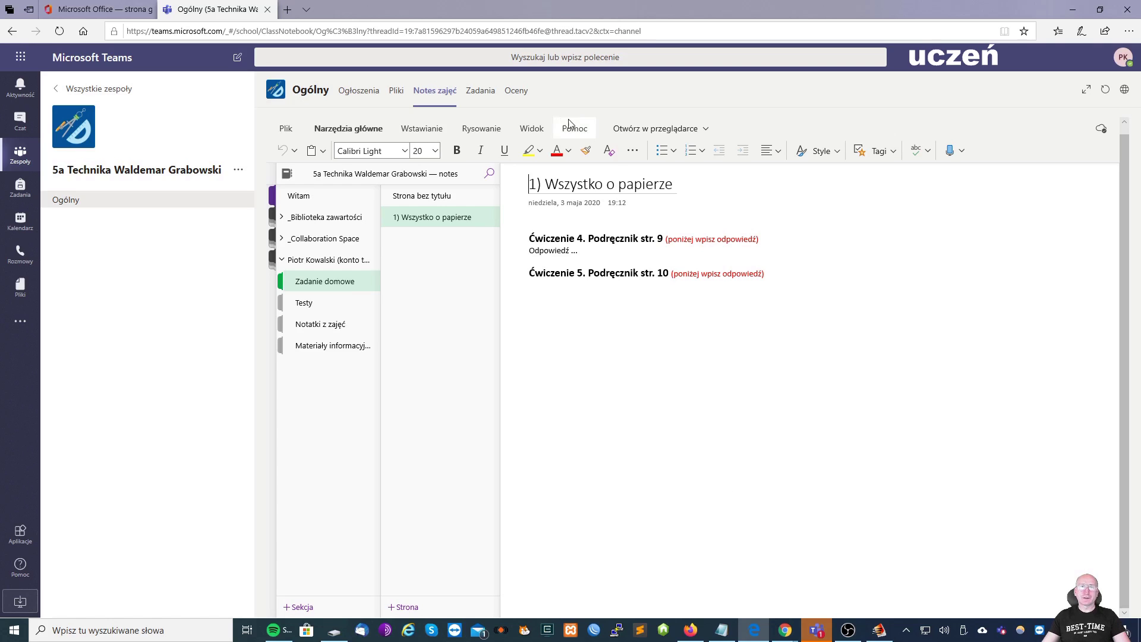
click(475, 94)
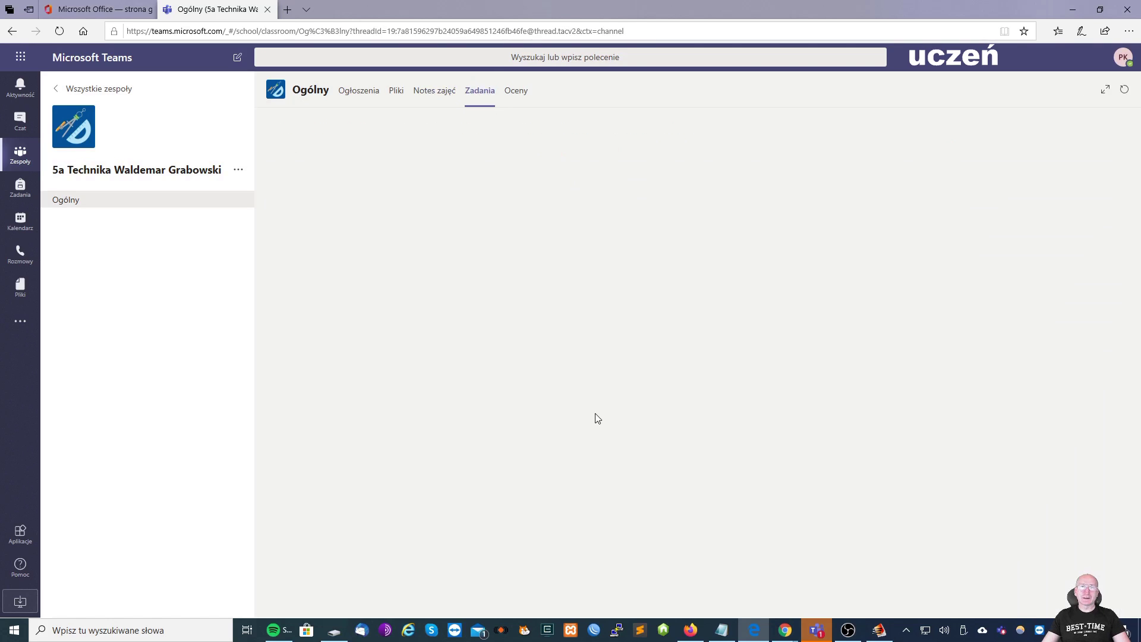